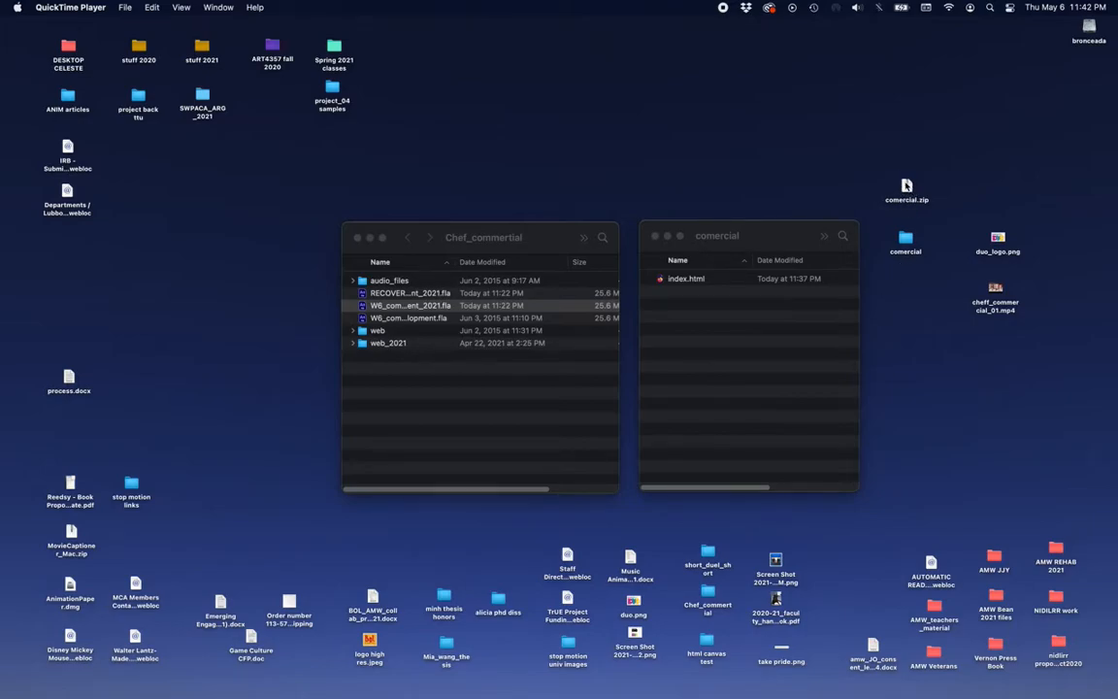
Locate comercial.zip and the comercial folder on the desktop, and the index.html file inside the open folder.
click(905, 185)
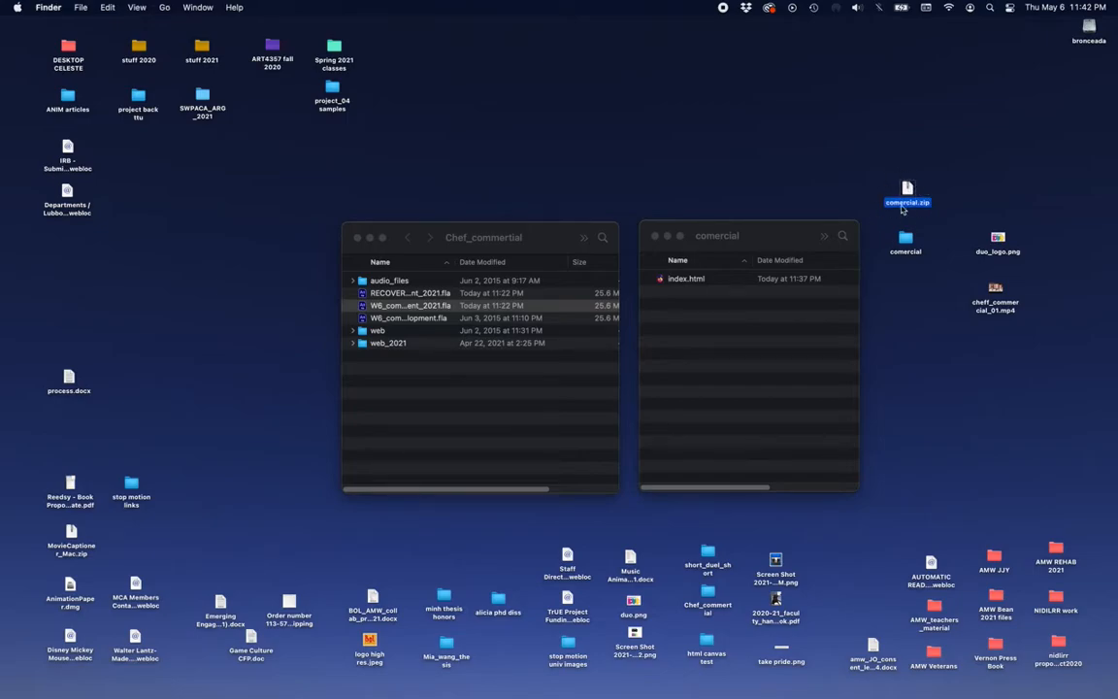
click(905, 240)
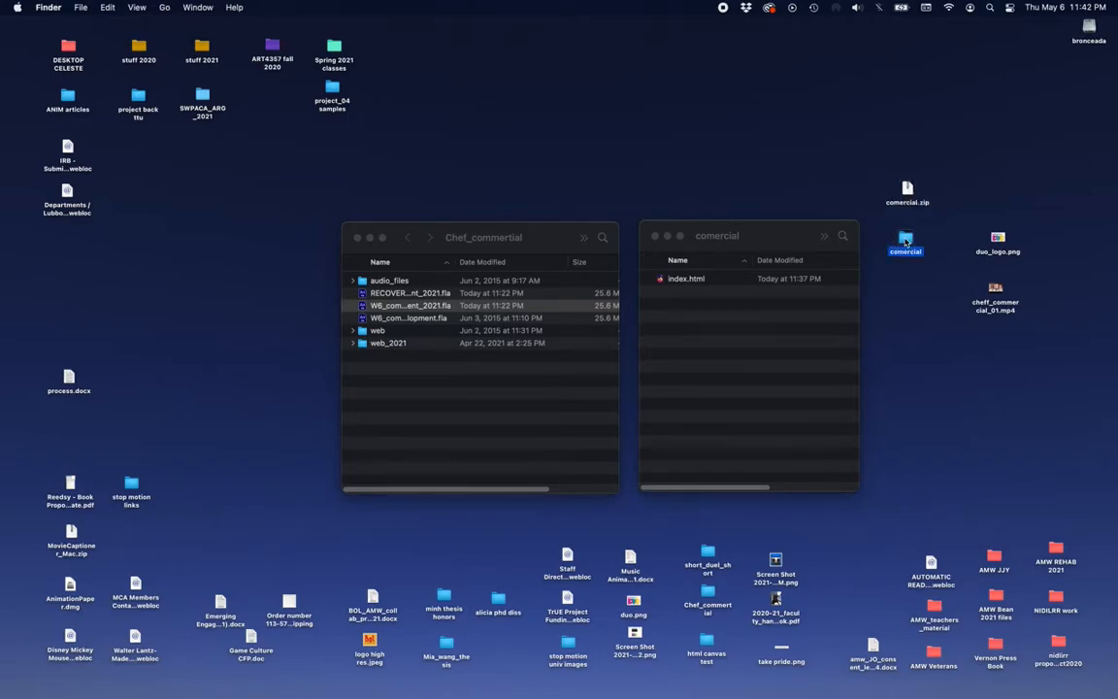
click(686, 296)
click(687, 279)
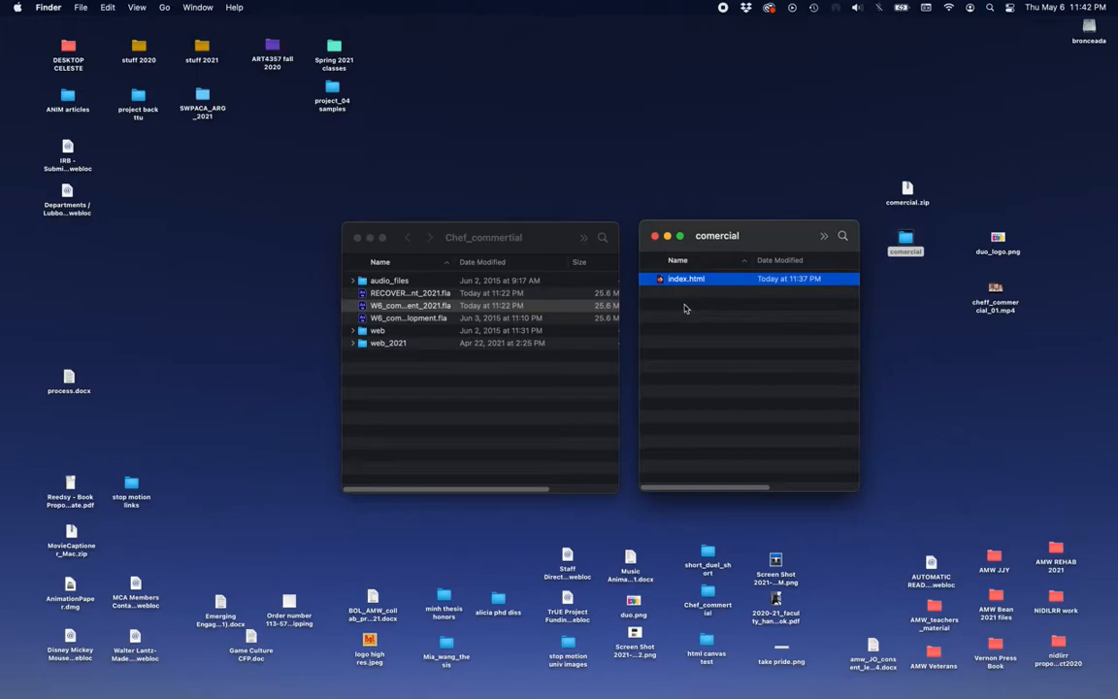
click(681, 308)
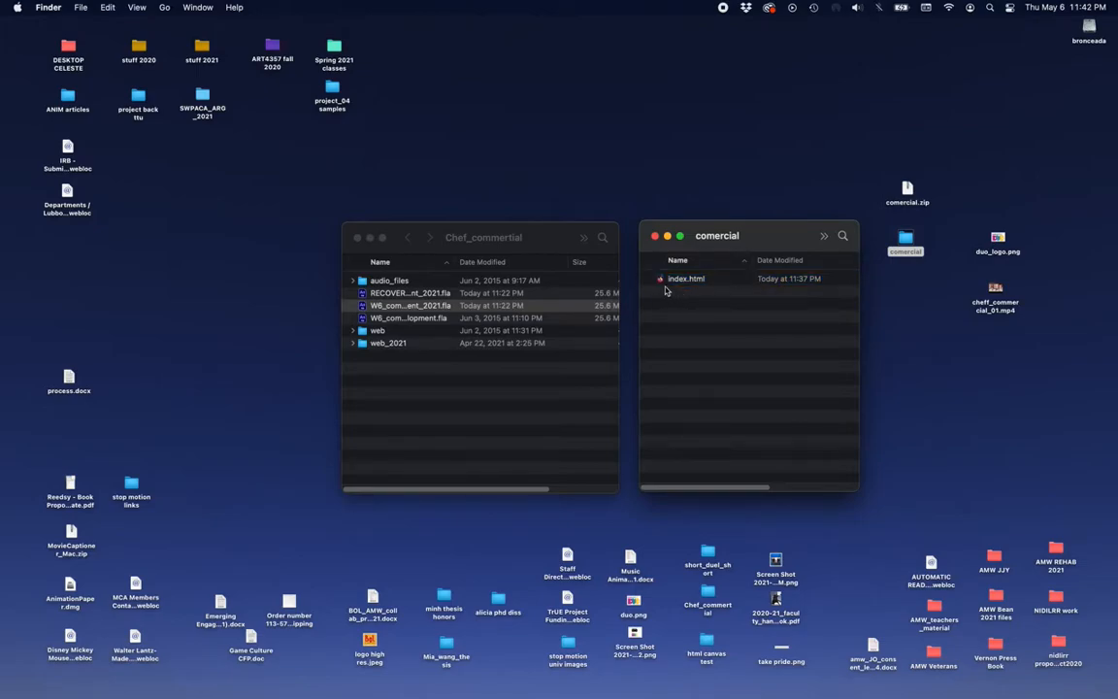
Switch to Firefox to review the My Commercial heading on the index.html page, and return to index.html in the comercial folder.
mouse_move(8, 204)
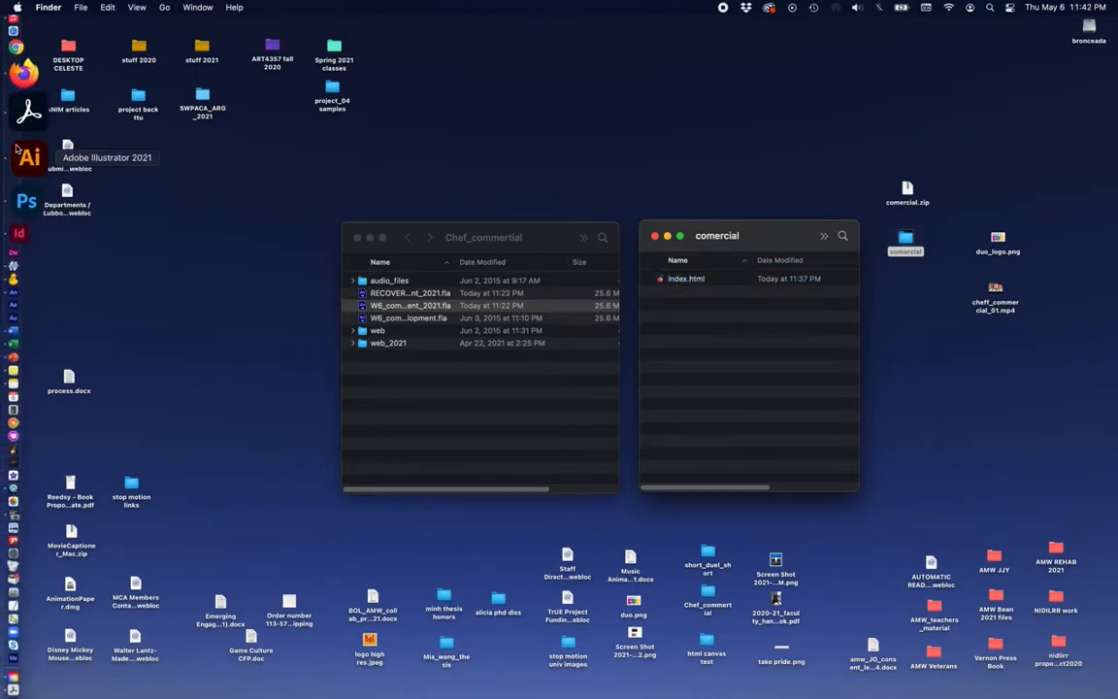
click(25, 123)
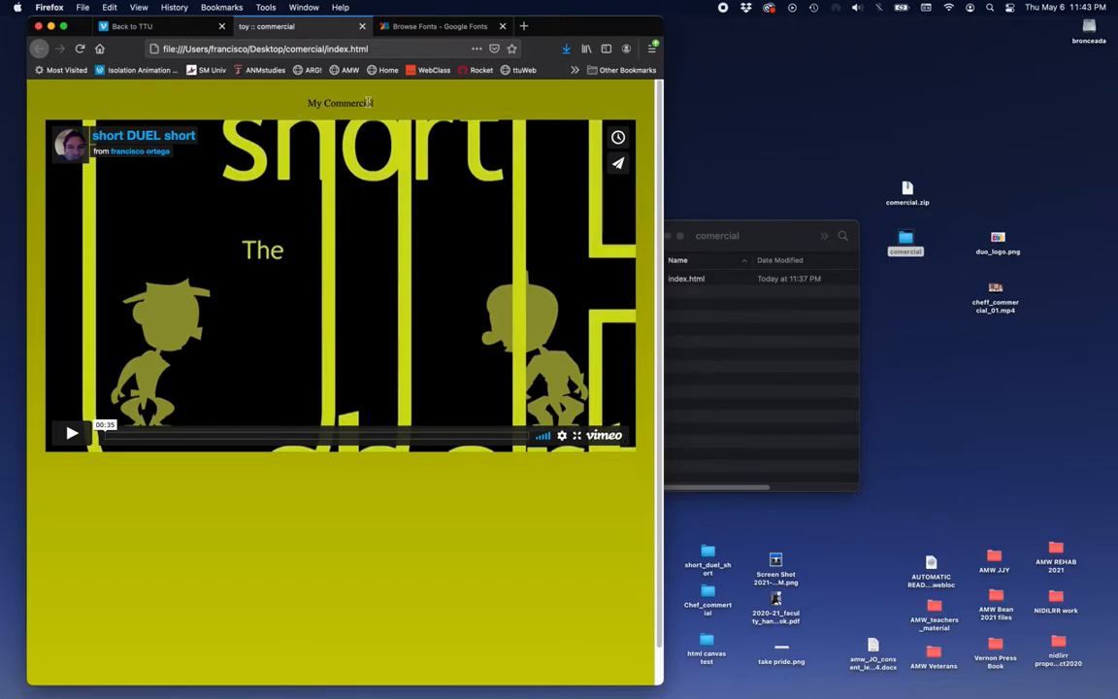
drag(378, 103, 293, 104)
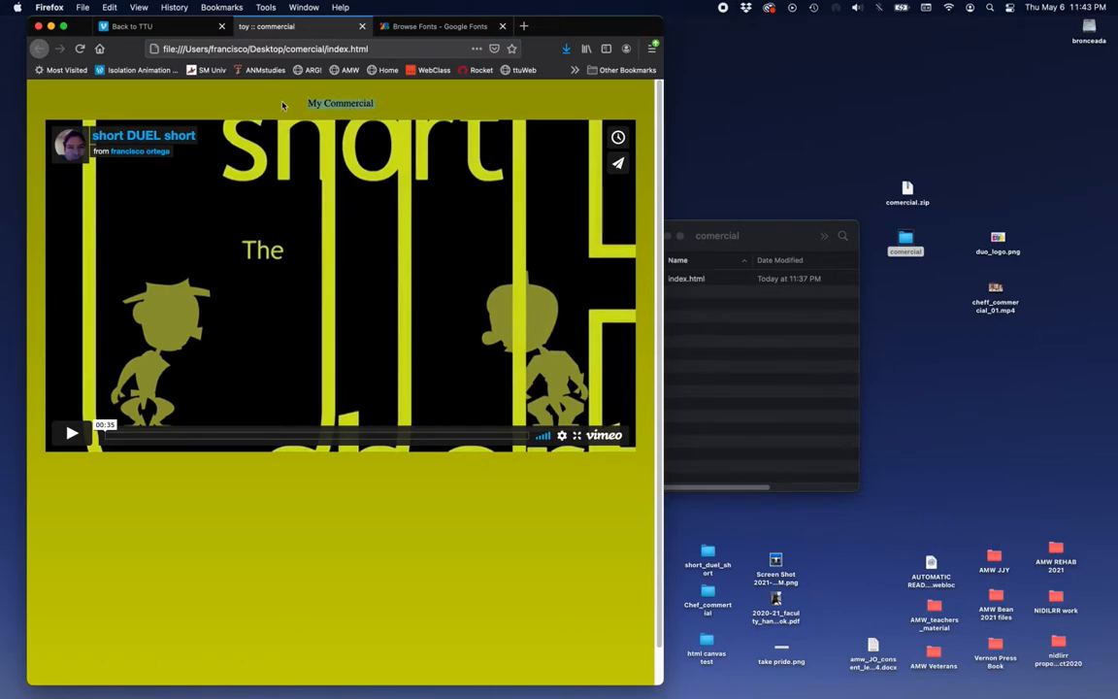
click(748, 377)
key(super+alt+h)
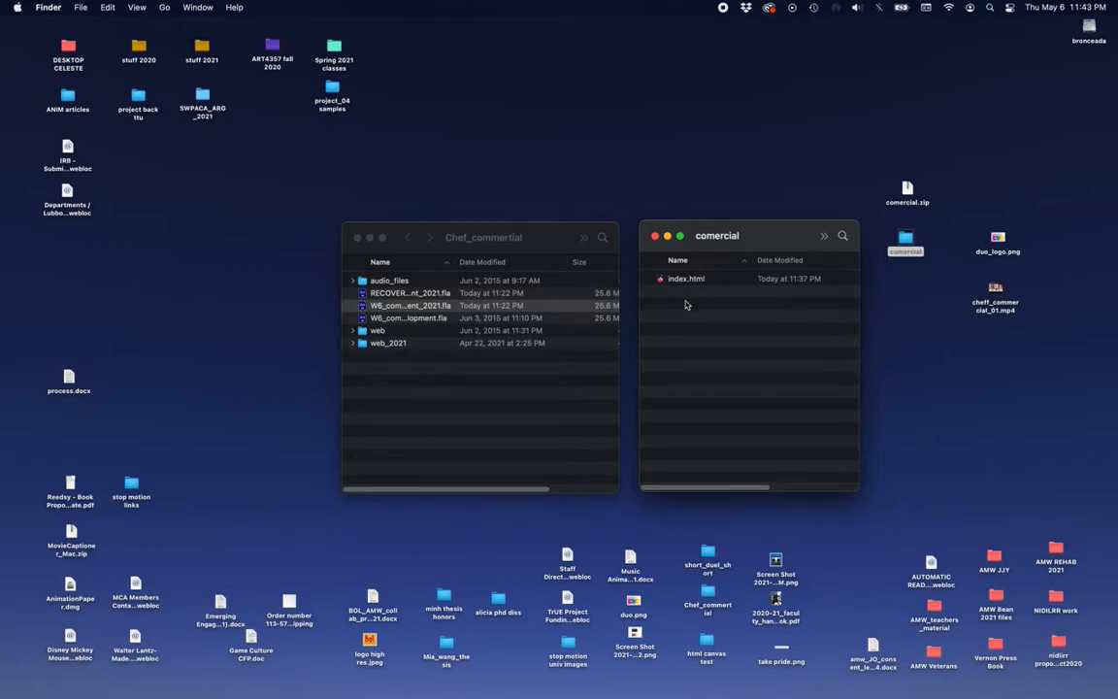
click(660, 280)
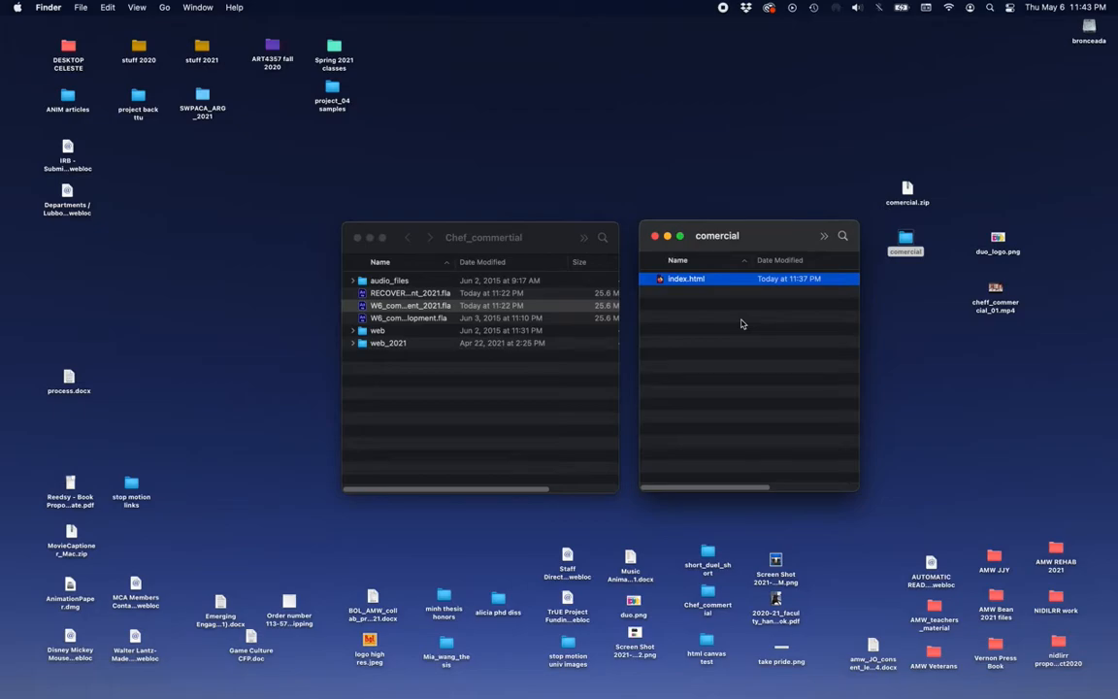
click(728, 321)
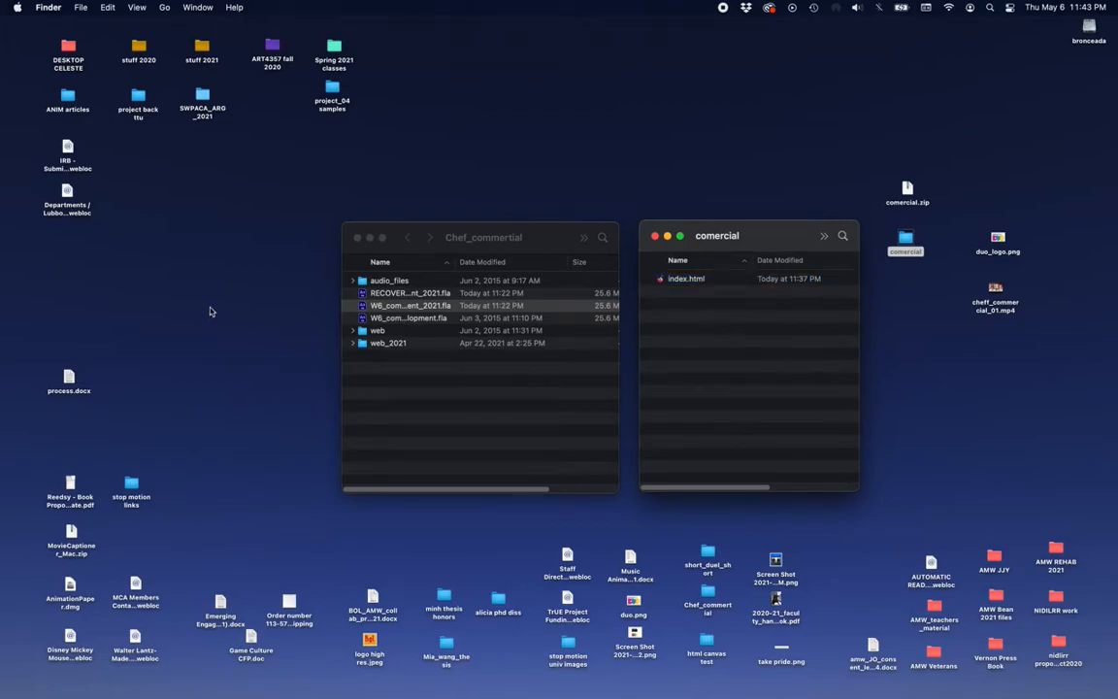
Switch to Animate, start a video/media export of the chef commercial, and set the render width to 1920 px.
mouse_move(2, 189)
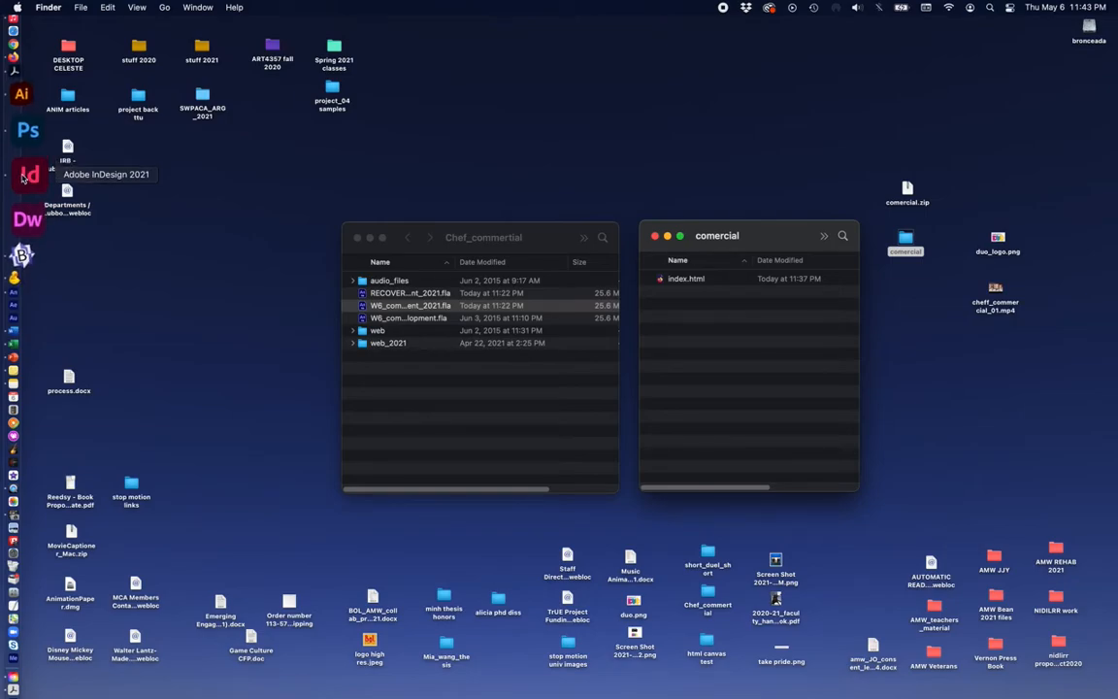
click(23, 236)
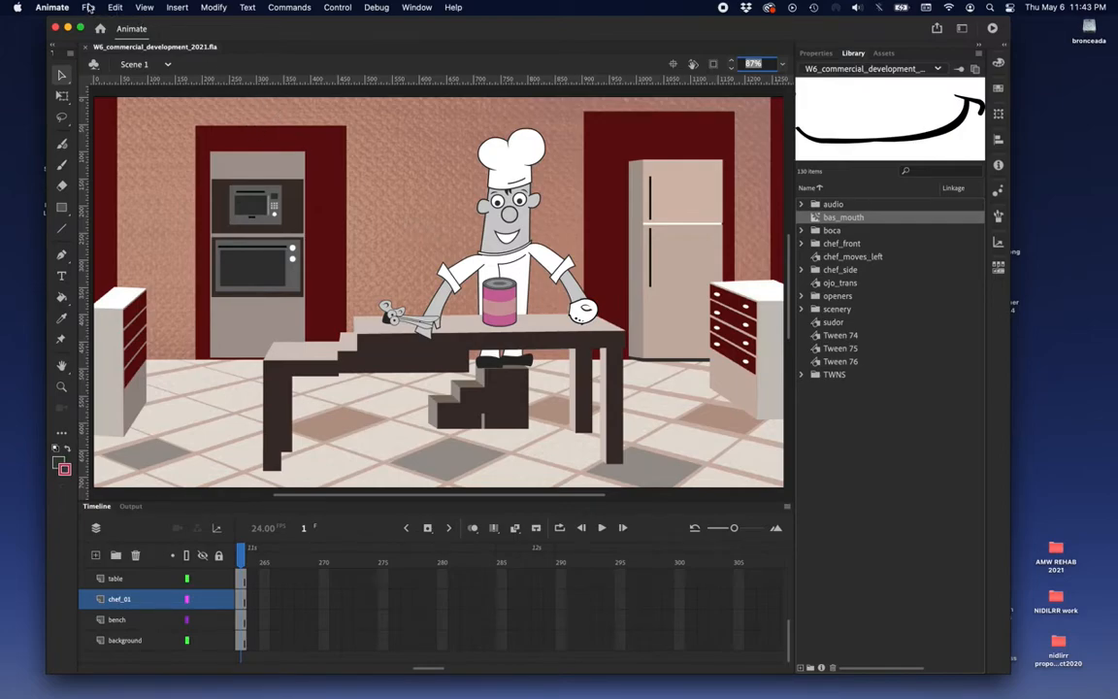
click(87, 7)
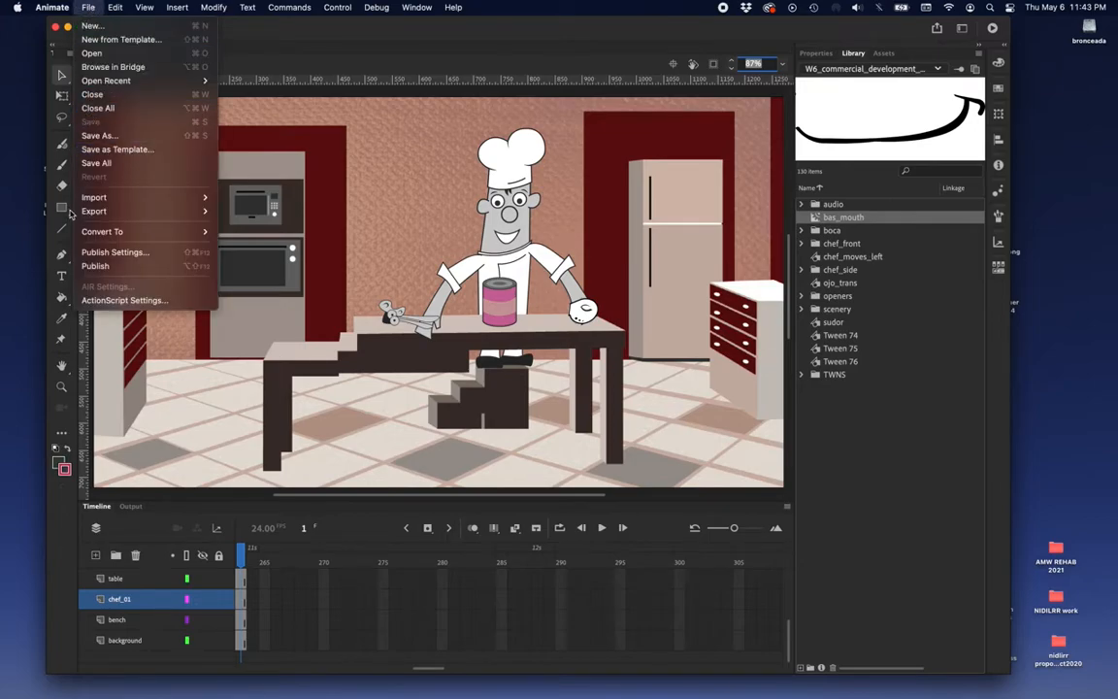
mouse_move(92, 212)
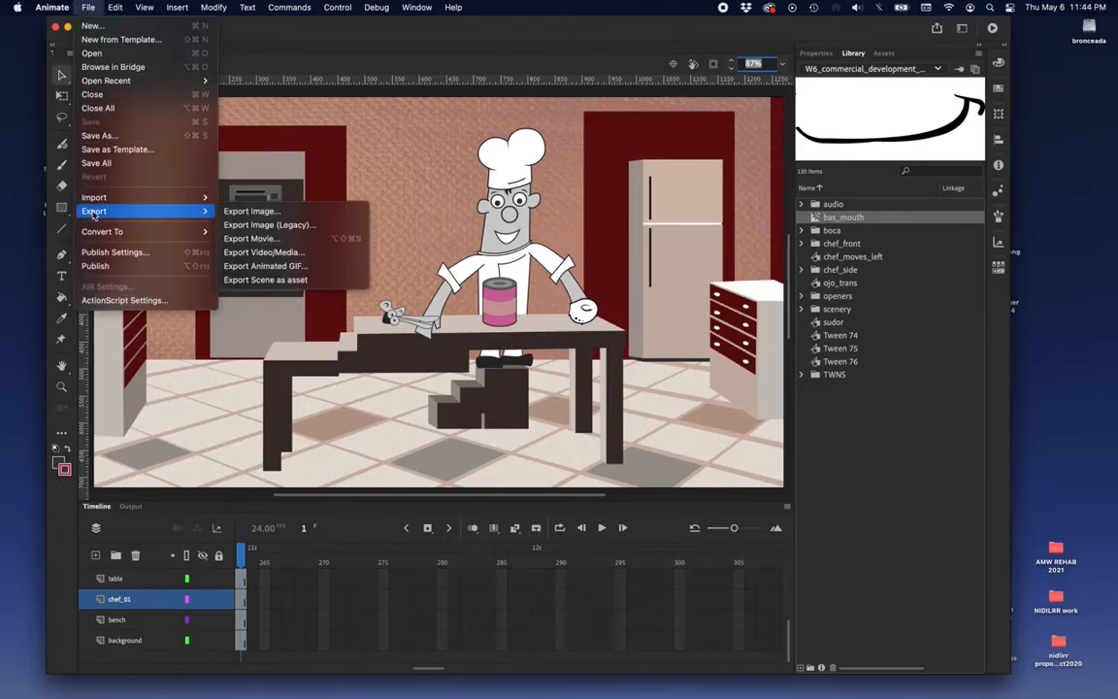
click(254, 253)
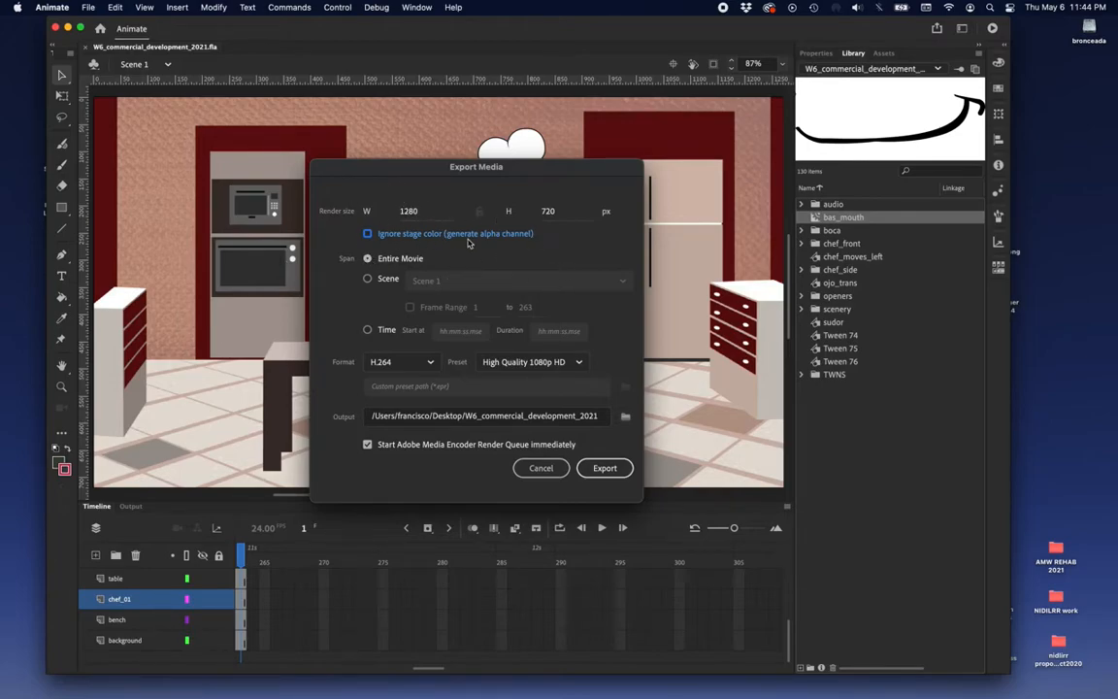
click(408, 212)
text(1920)
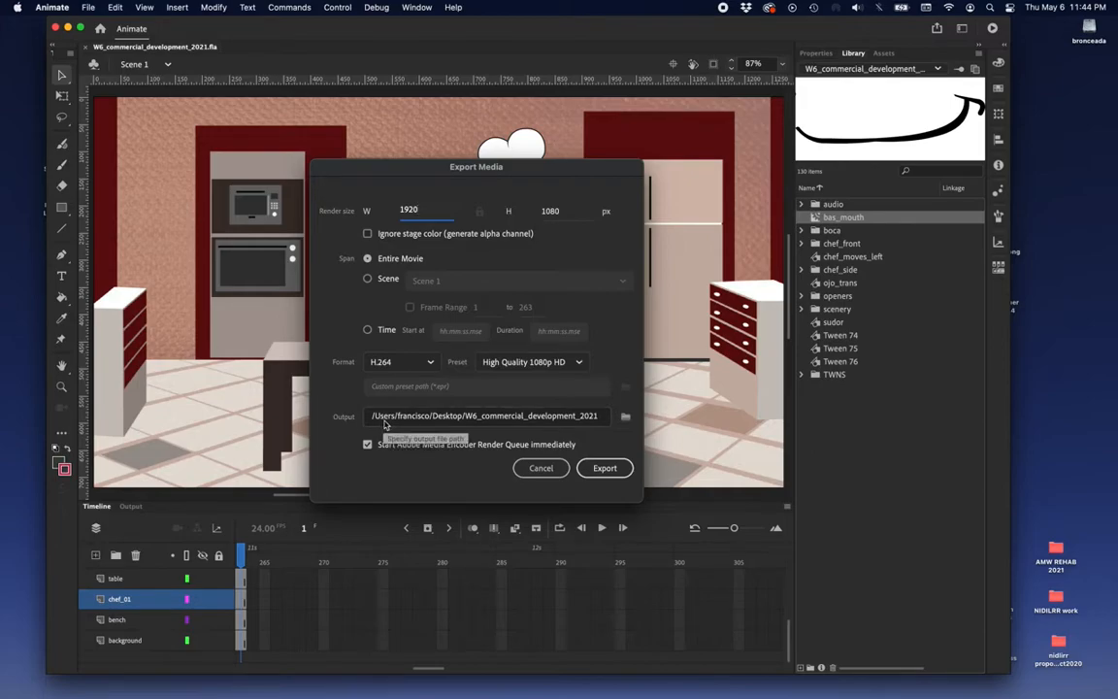
Change the export's output file name to cheff_comm_01 on the Desktop, and cancel the export.
double_click(500, 417)
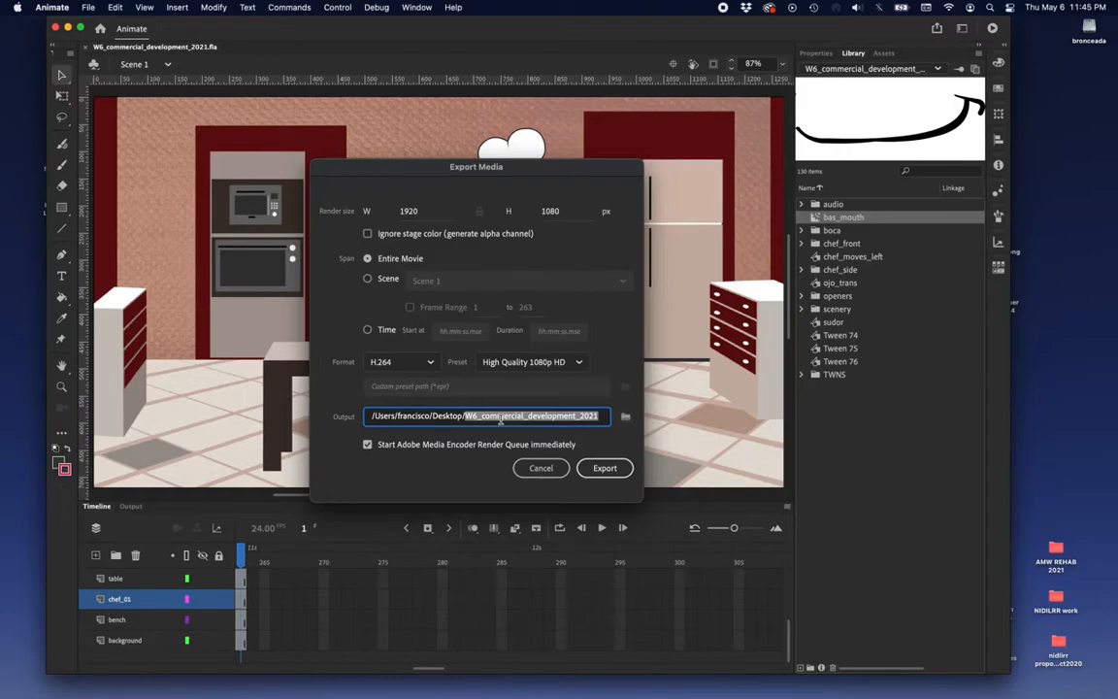
text(j)
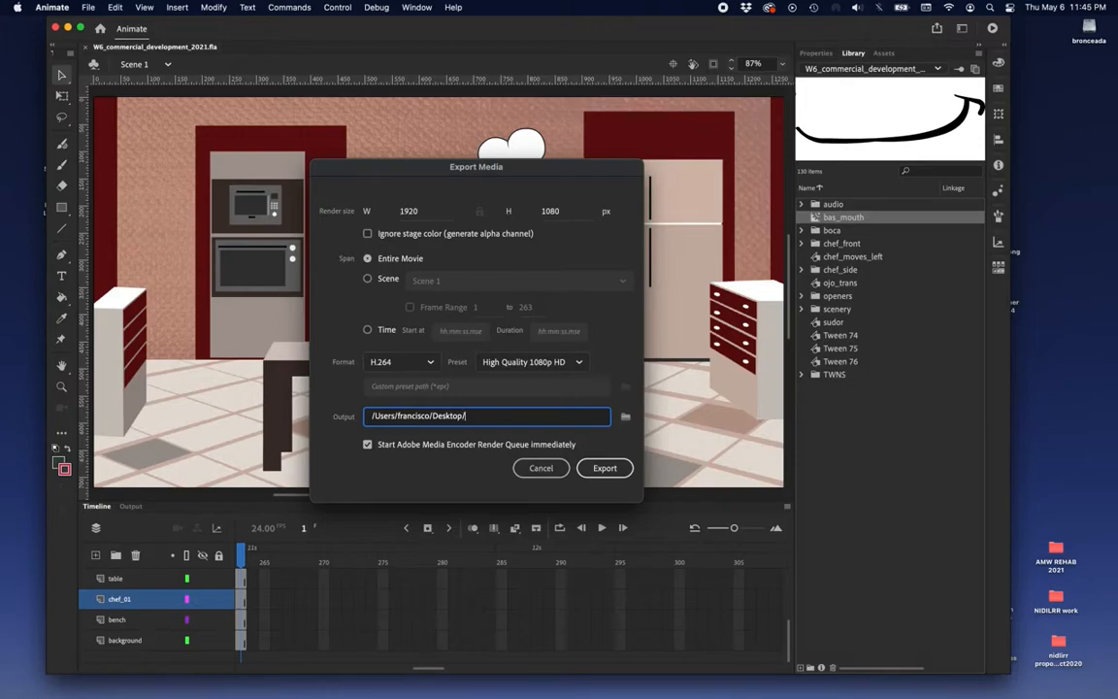
text(heff_comm_01)
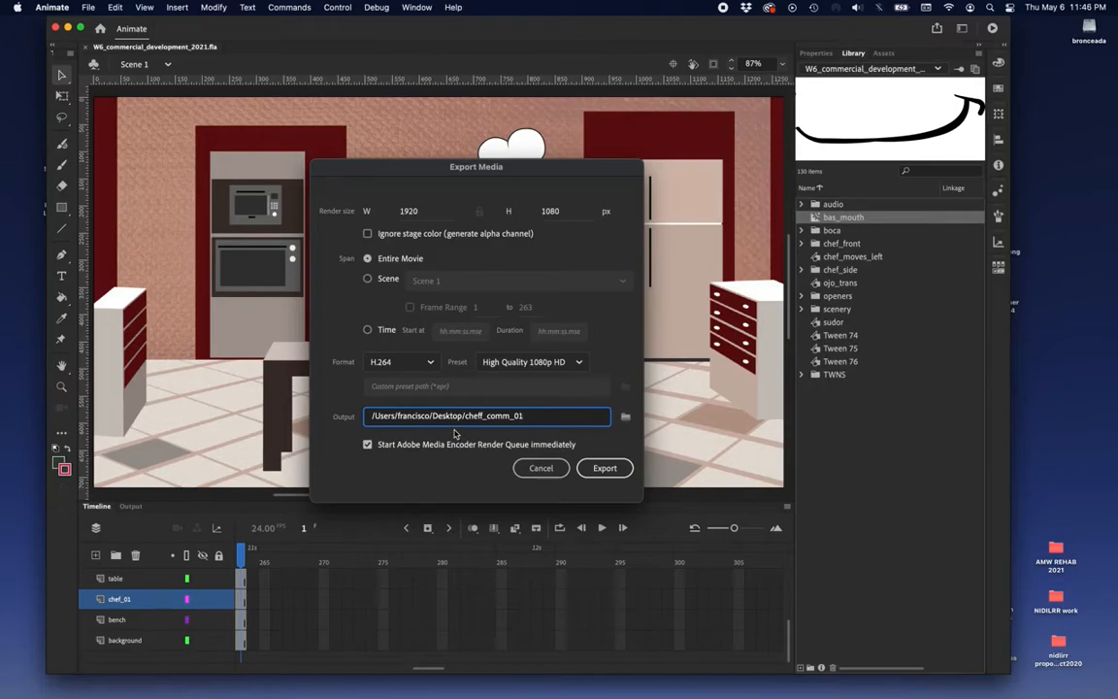
click(540, 469)
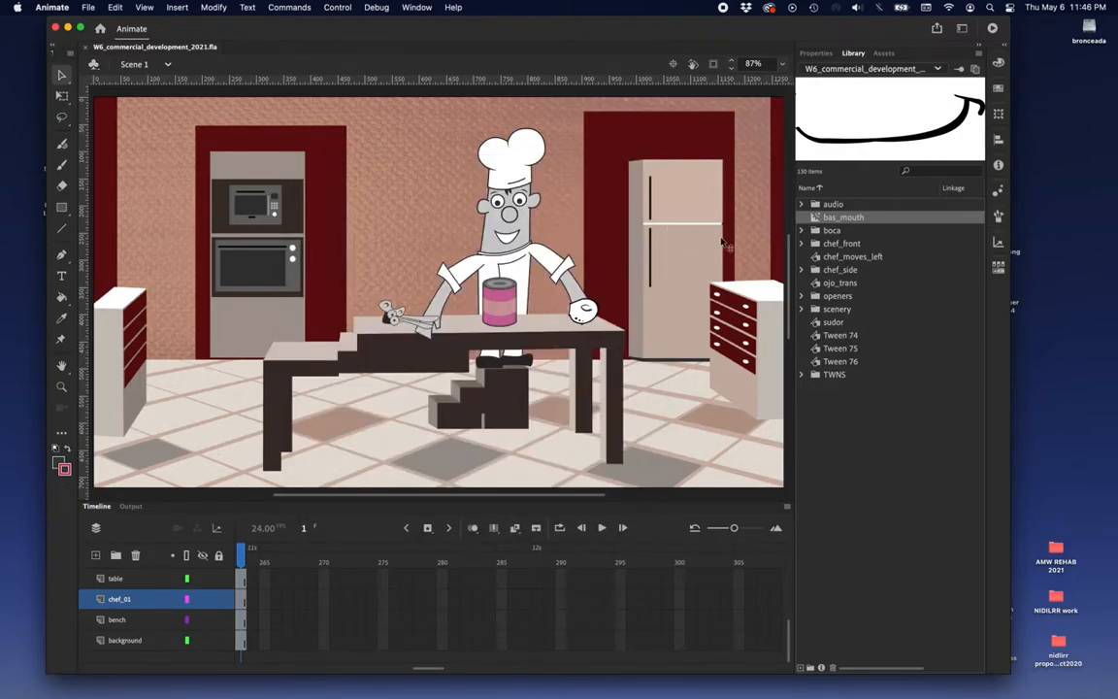
Return to the desktop in Finder, locate the cheff_commercial_01.mp4 video, and preview the duo_logo.png image.
click(1037, 384)
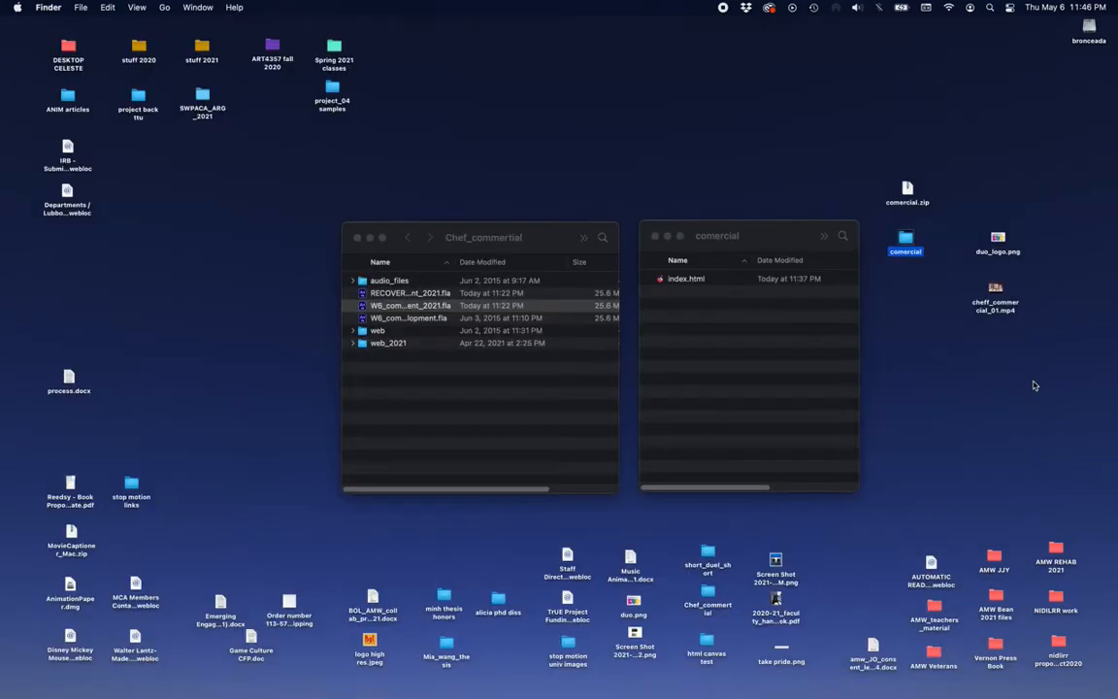
click(1004, 305)
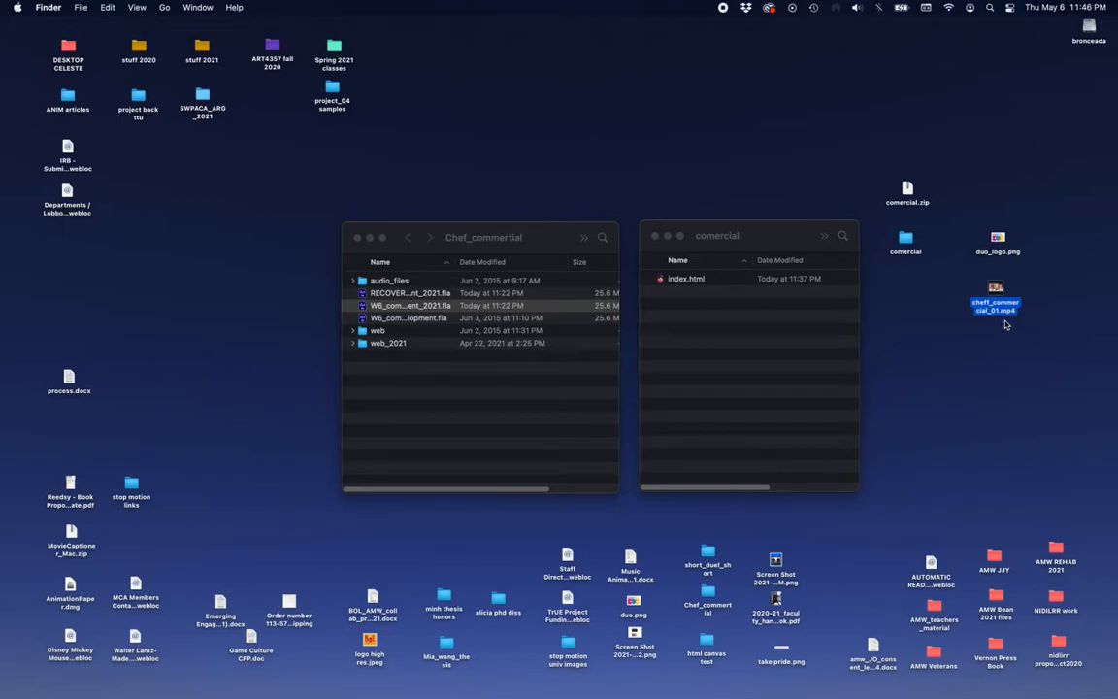
click(1007, 324)
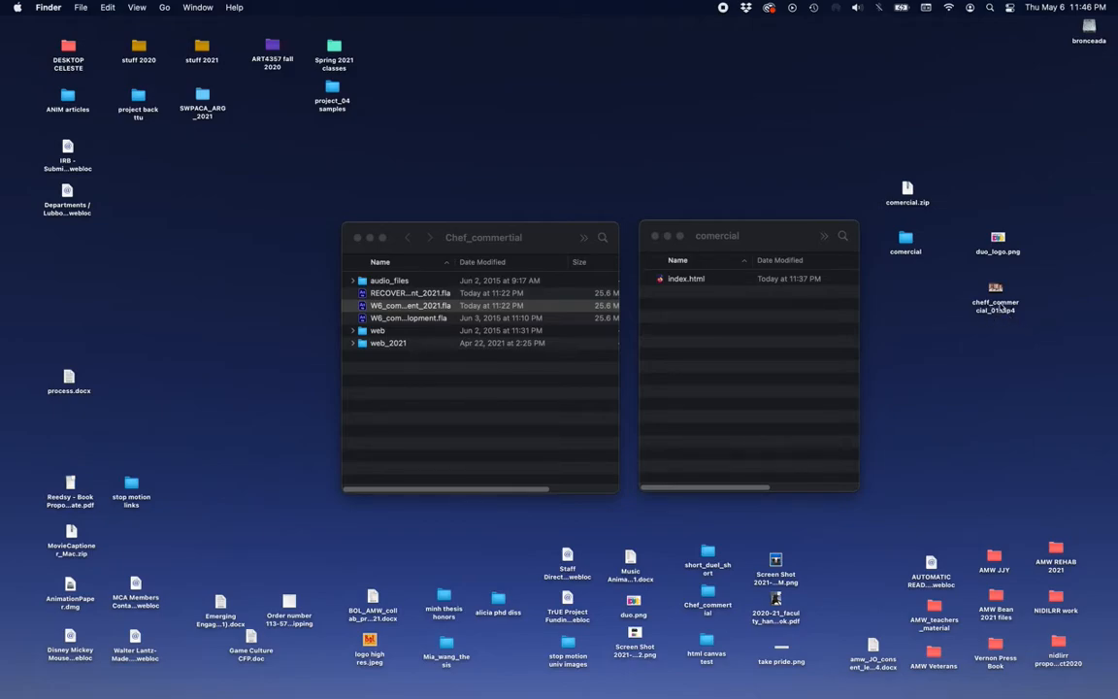
click(999, 308)
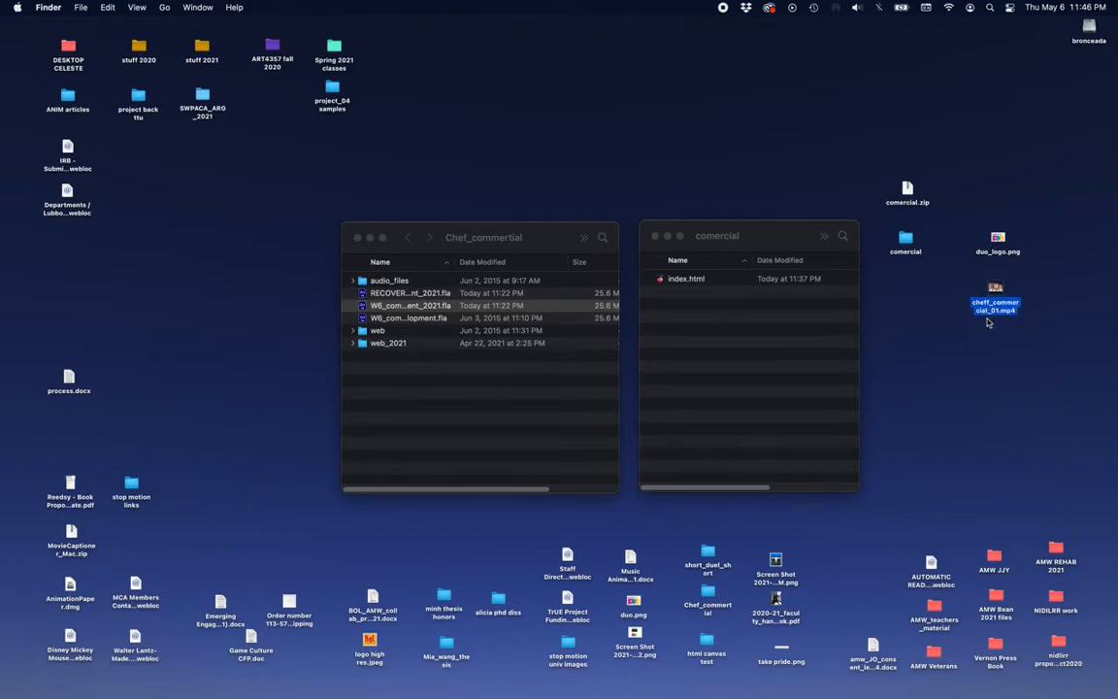
click(976, 310)
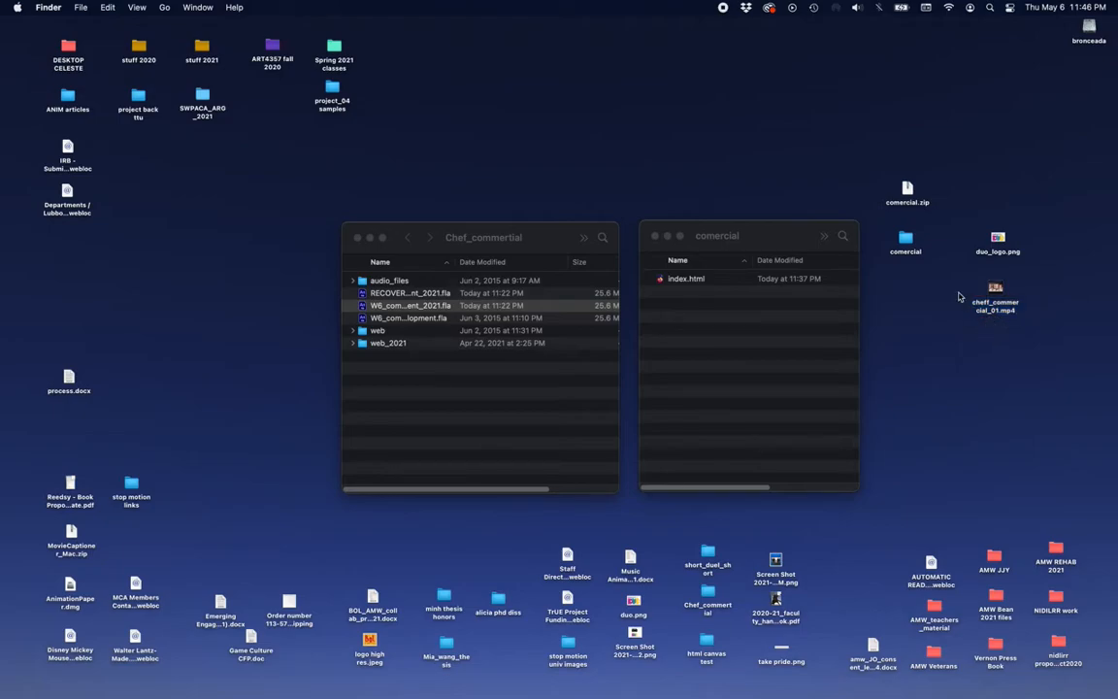
click(1001, 239)
key(space)
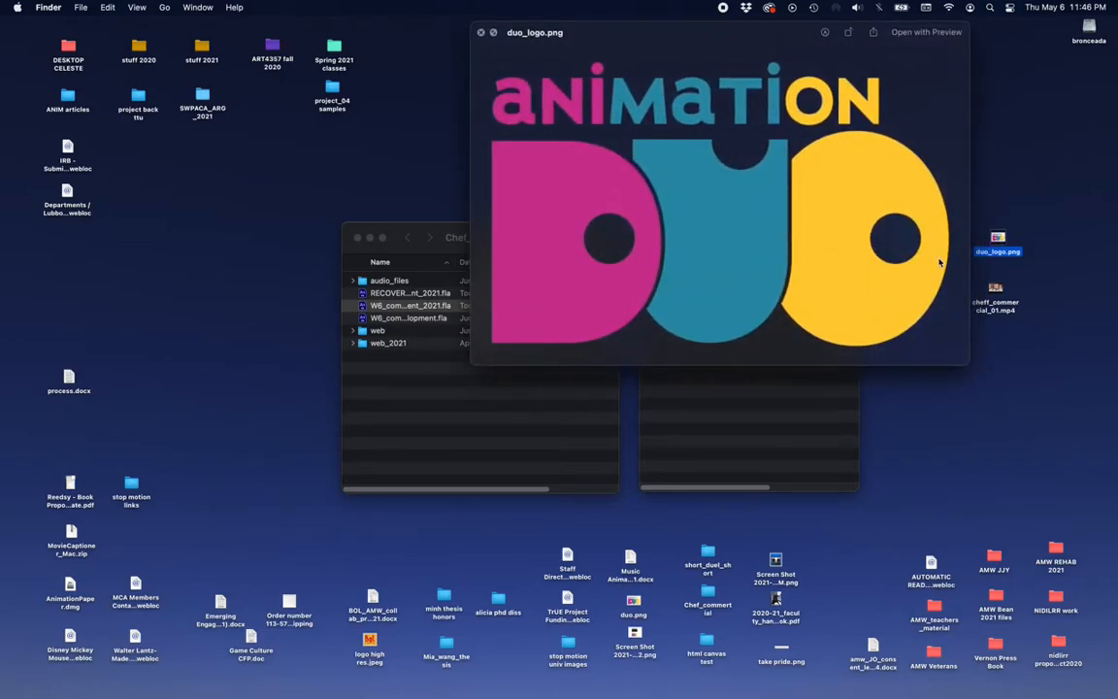
key(space)
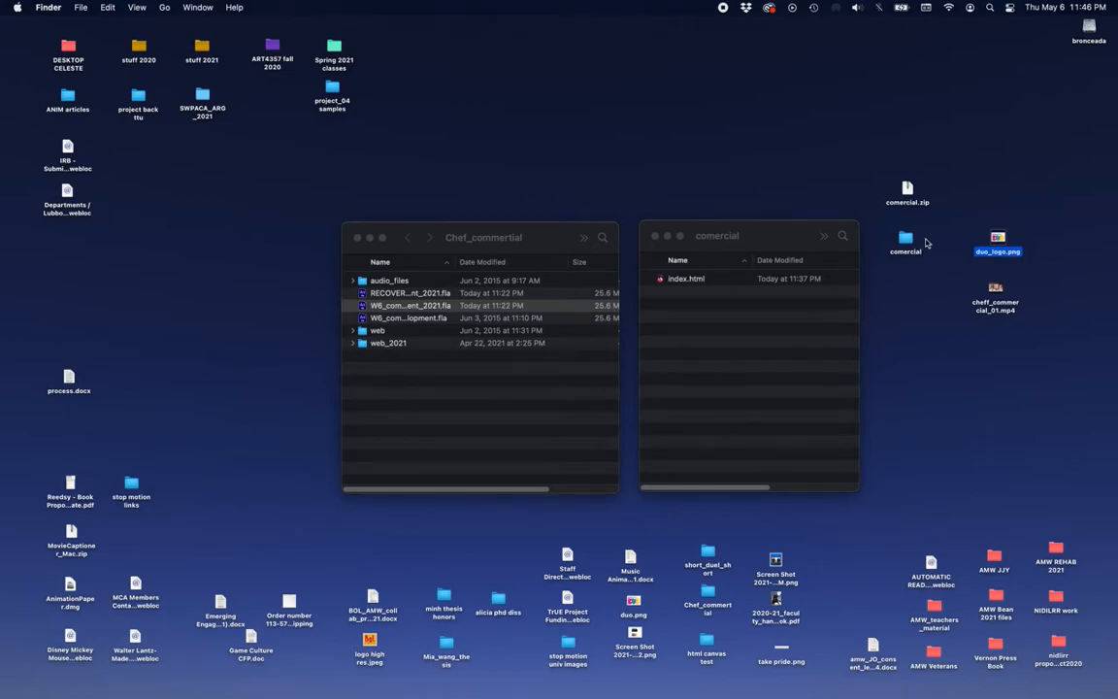
Switch to Illustrator and activate Artboard 4, which holds the large Animation Duo logo, with the Artboard tool.
click(23, 150)
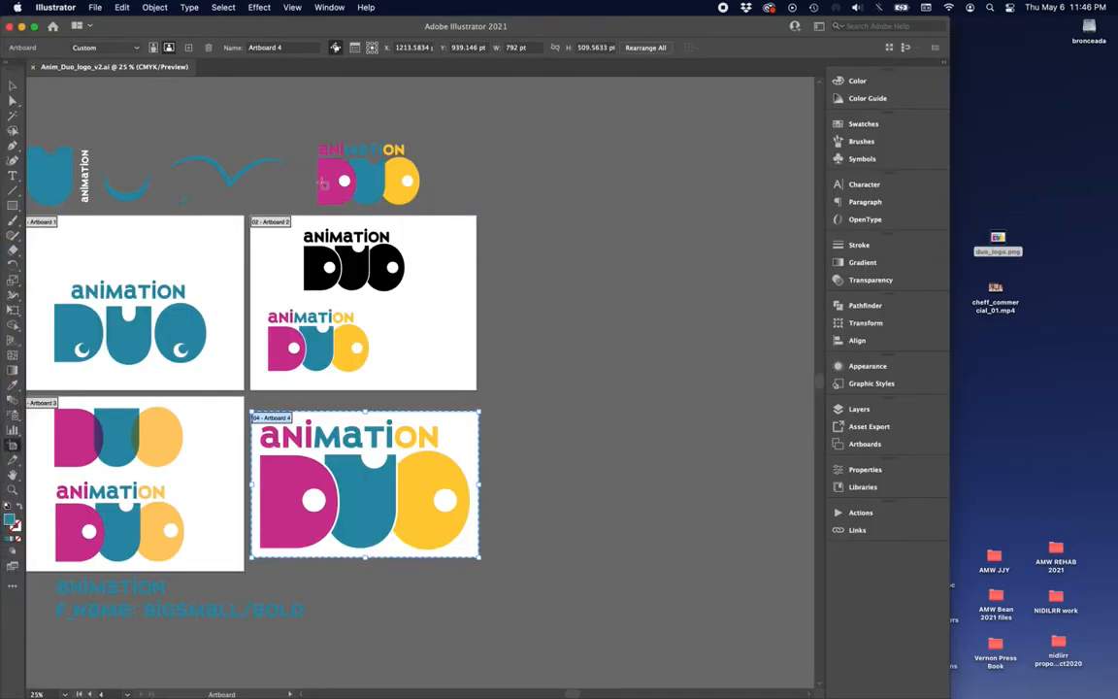
click(11, 87)
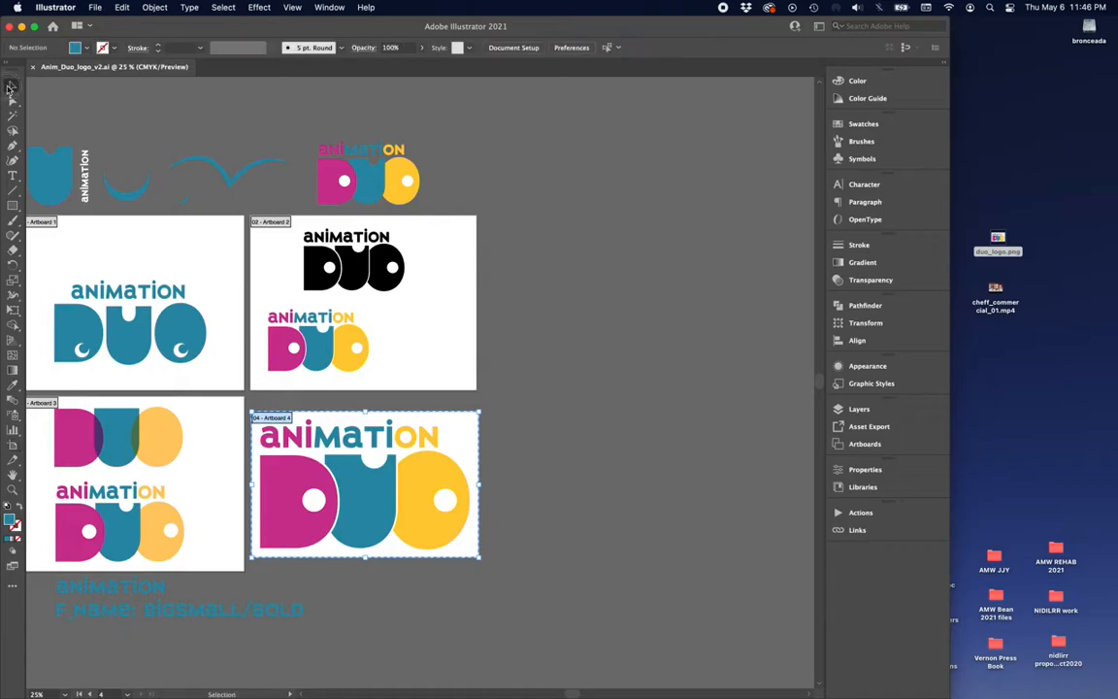
drag(416, 449, 533, 310)
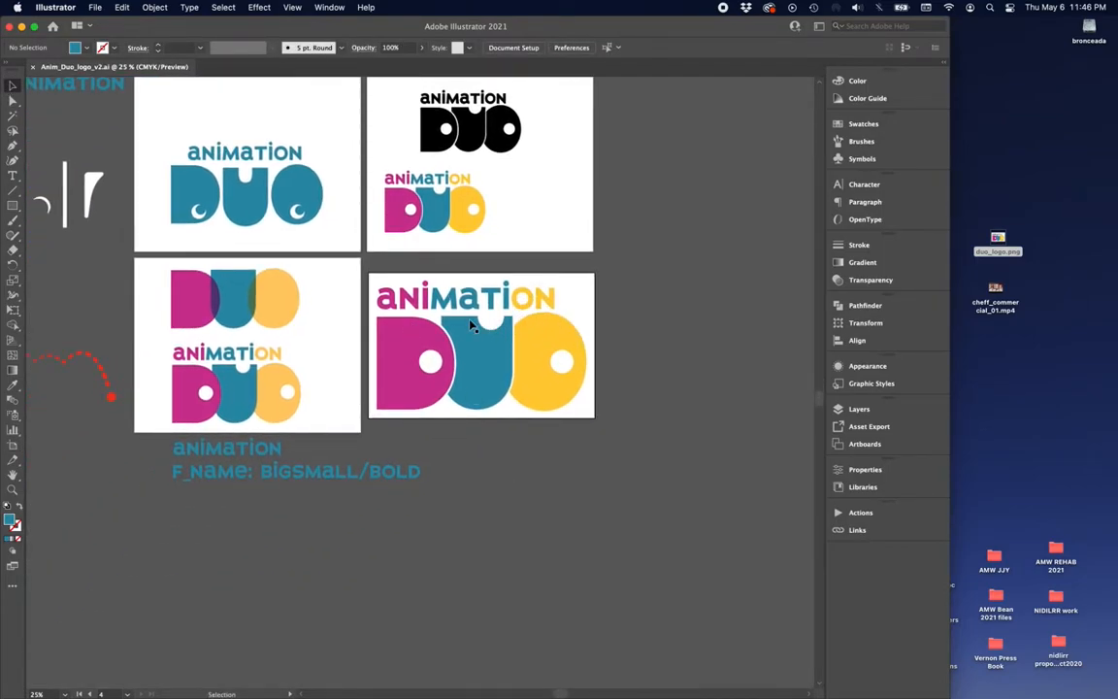
click(13, 446)
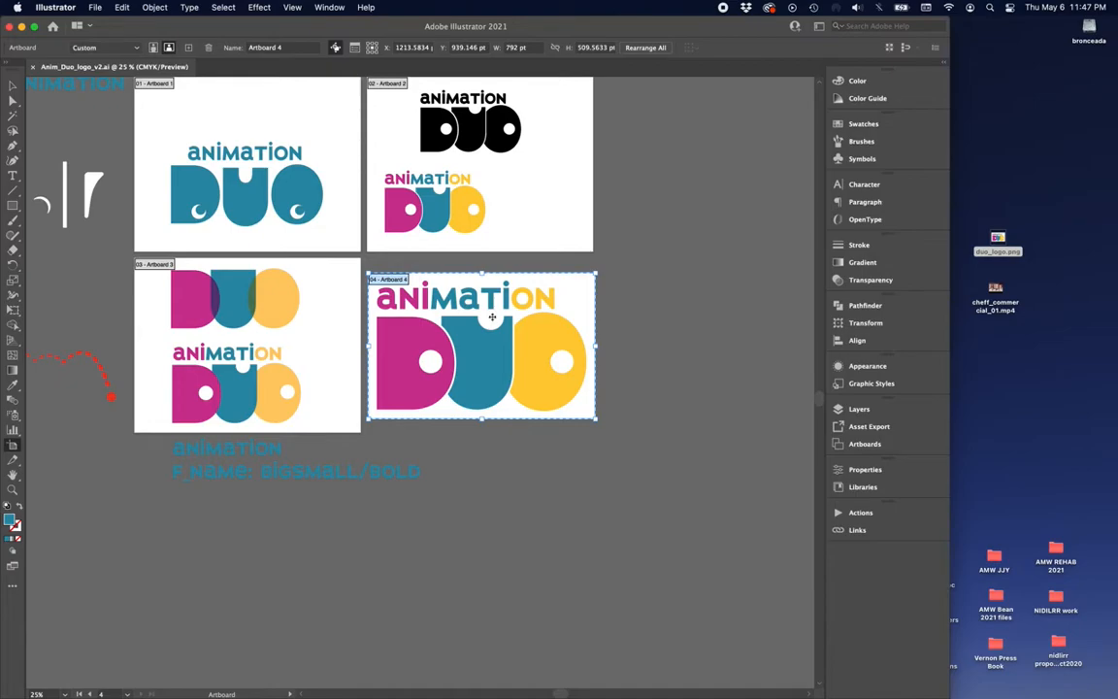
Set up a Save for Web export of Artboard 4 using the PNG-24 preset and format, and cancel the export.
click(95, 7)
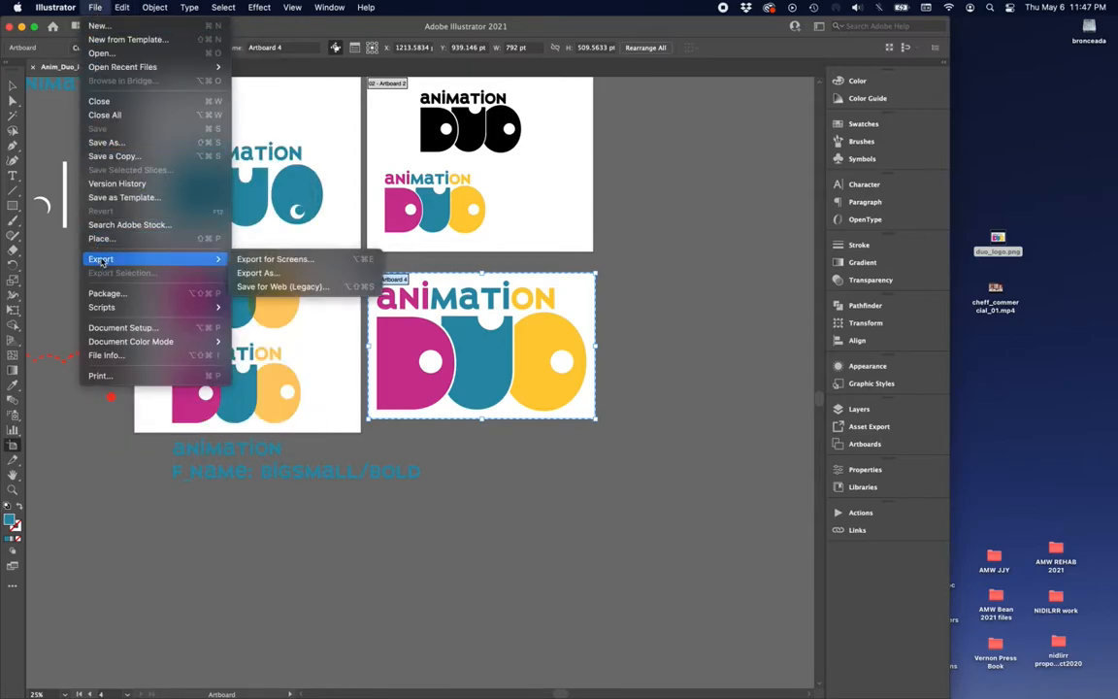
mouse_move(219, 258)
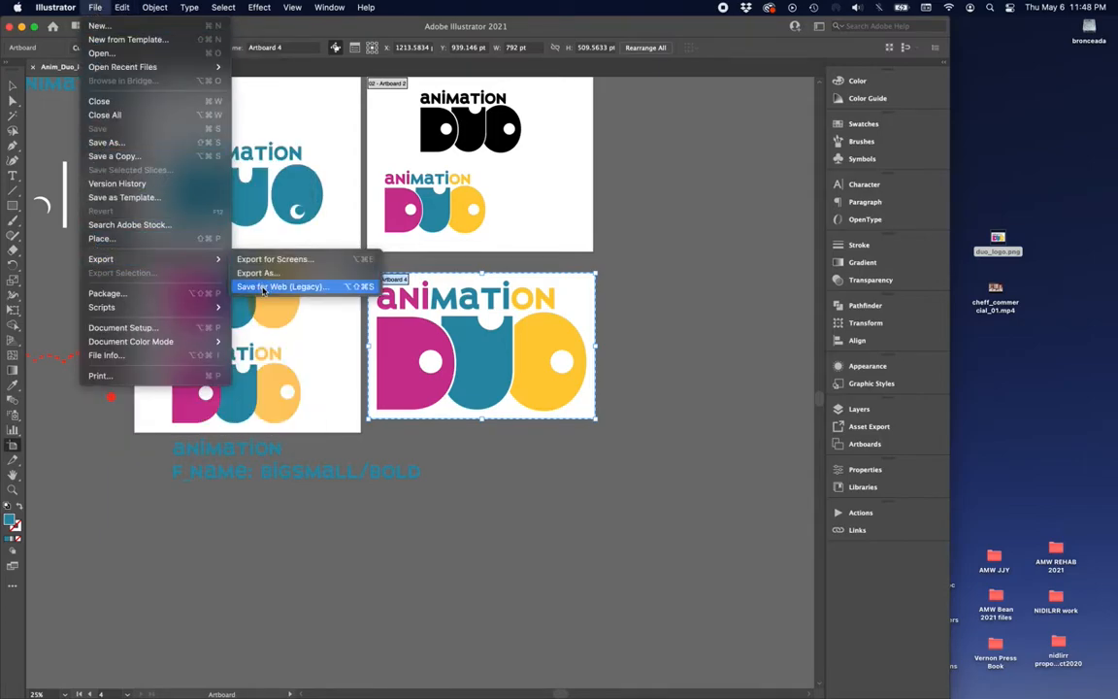
click(262, 287)
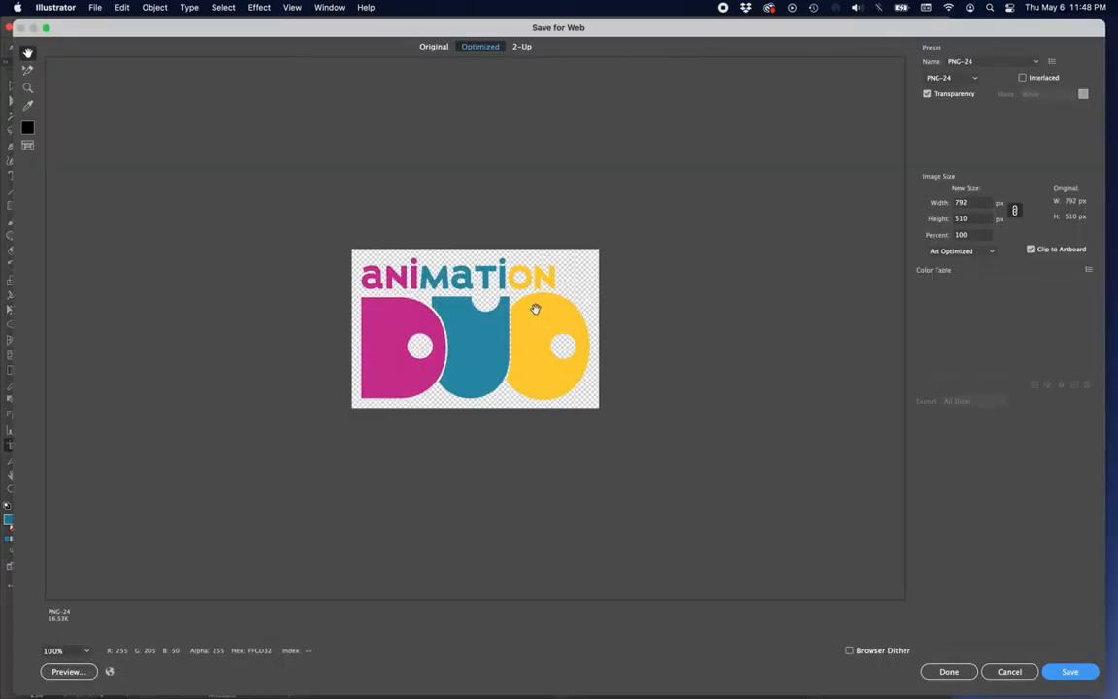
click(961, 63)
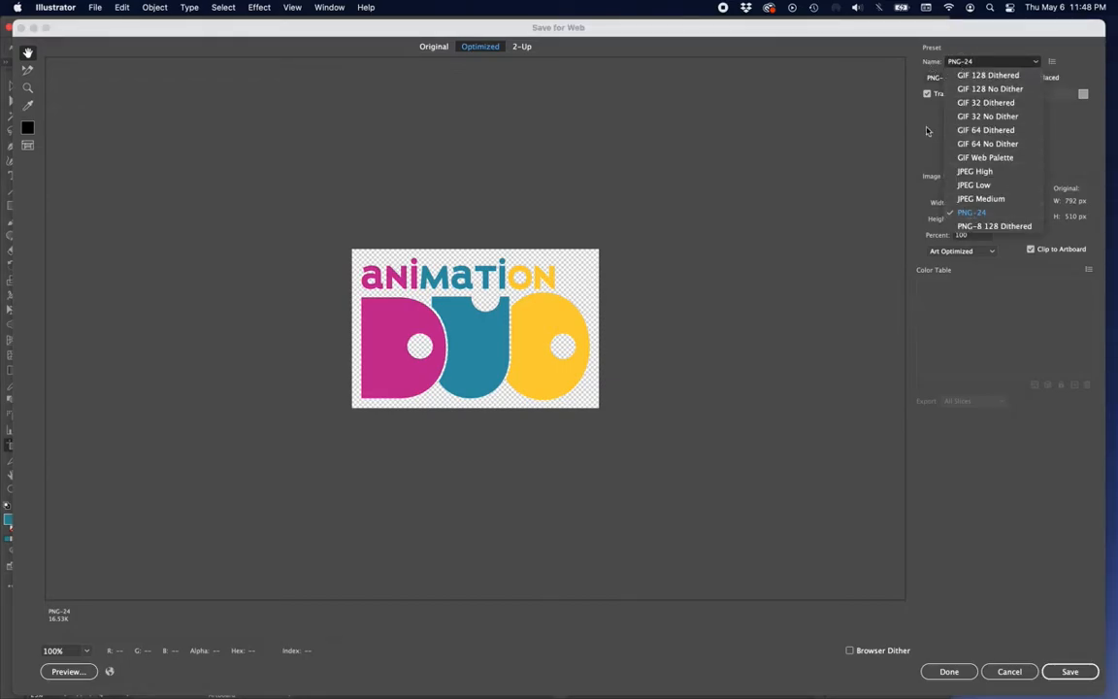
click(970, 213)
click(947, 79)
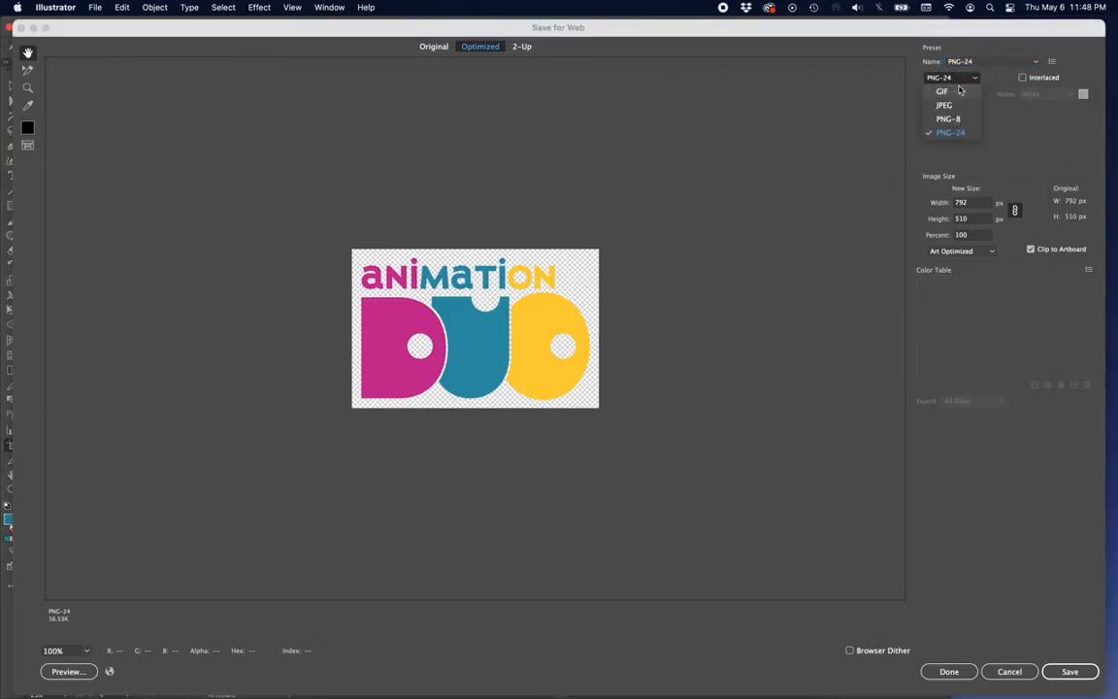
click(950, 134)
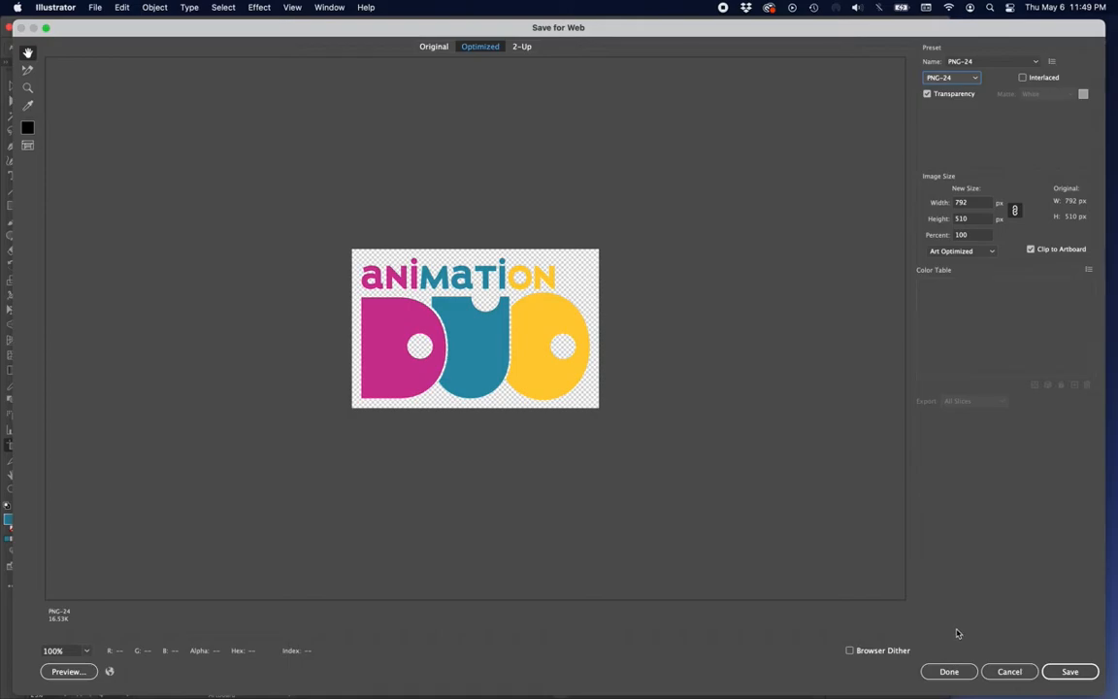
click(1007, 677)
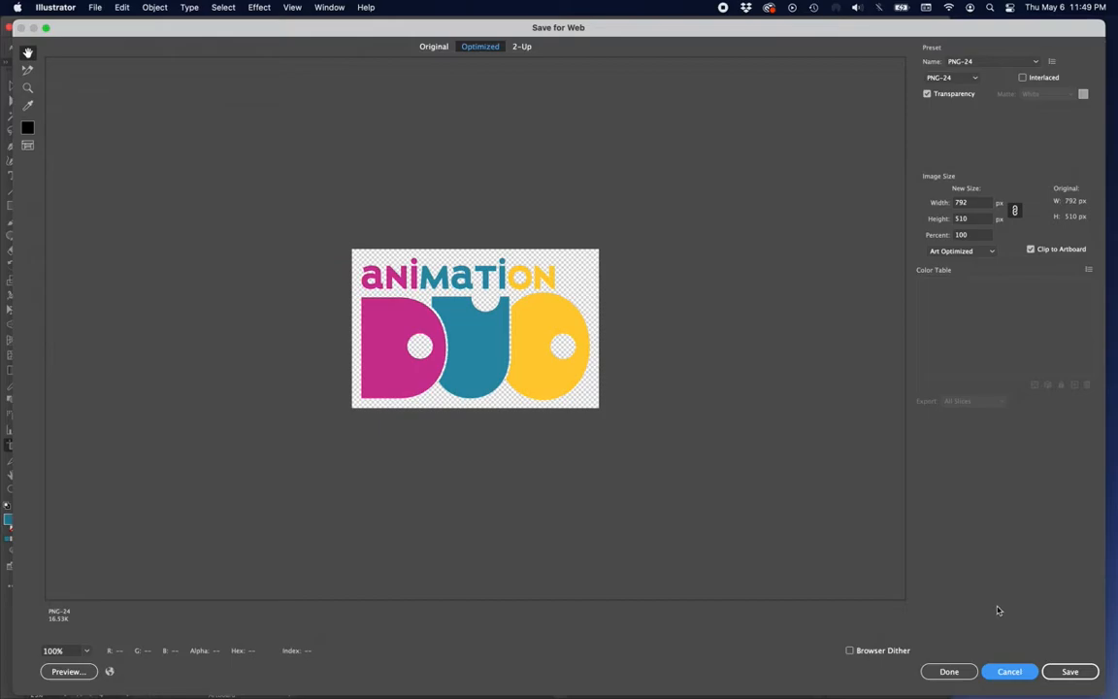
click(1010, 676)
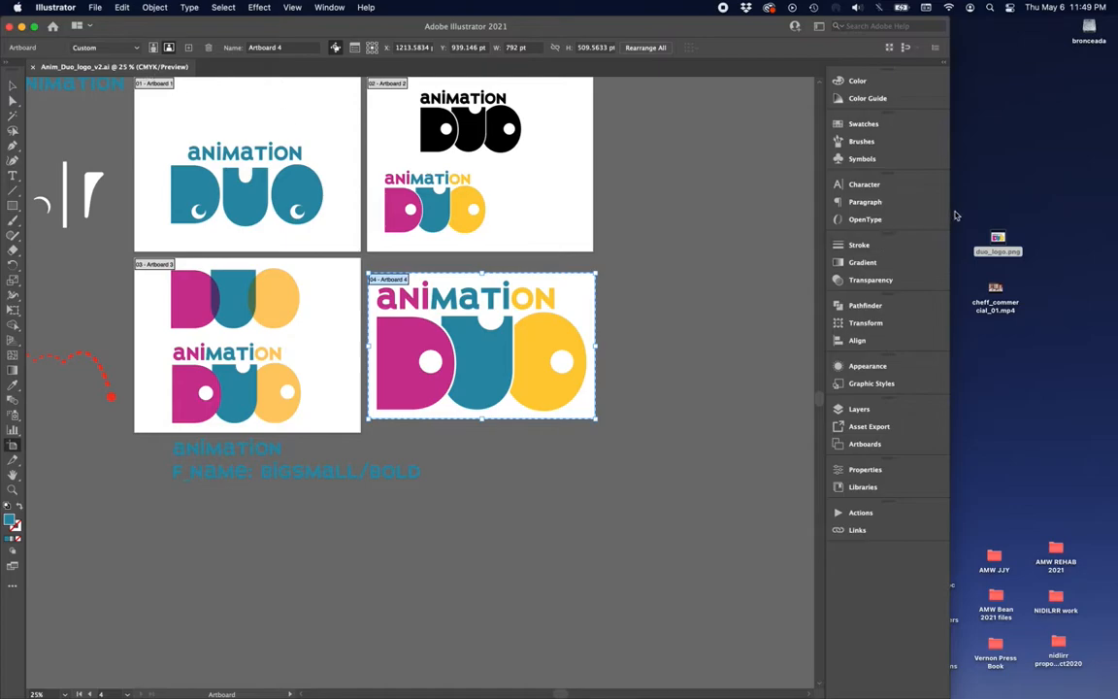
Switch to Finder with all other applications hidden, preview duo_logo.png from the desktop, and close the preview.
click(970, 190)
key(alt+super+h)
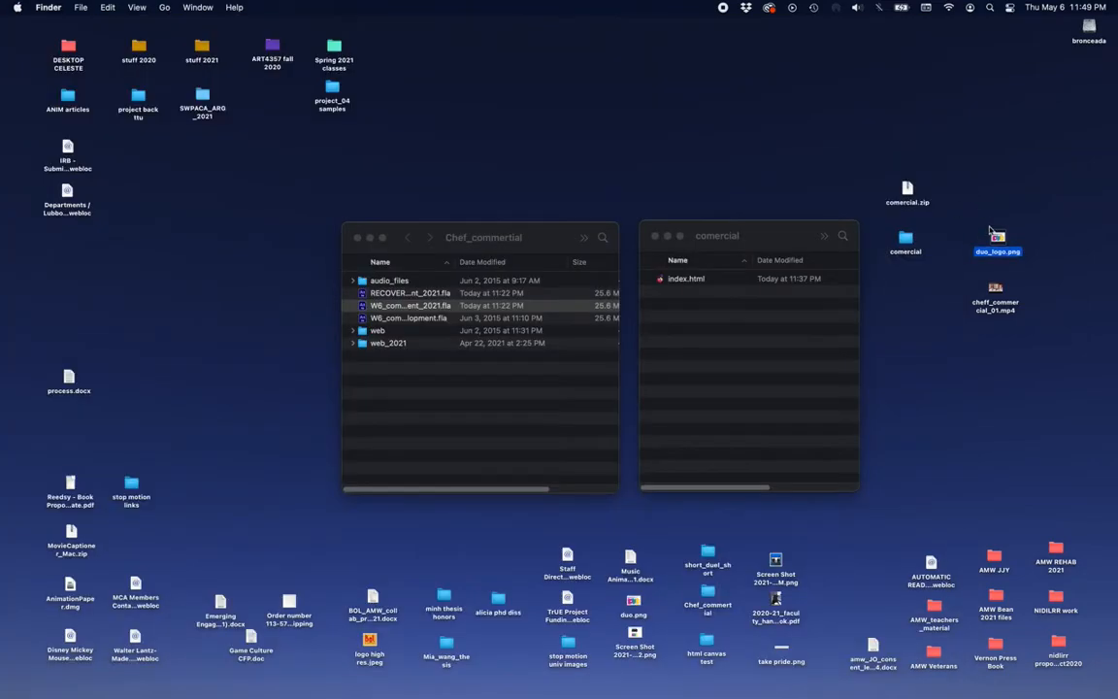
click(1019, 204)
click(997, 240)
key(space)
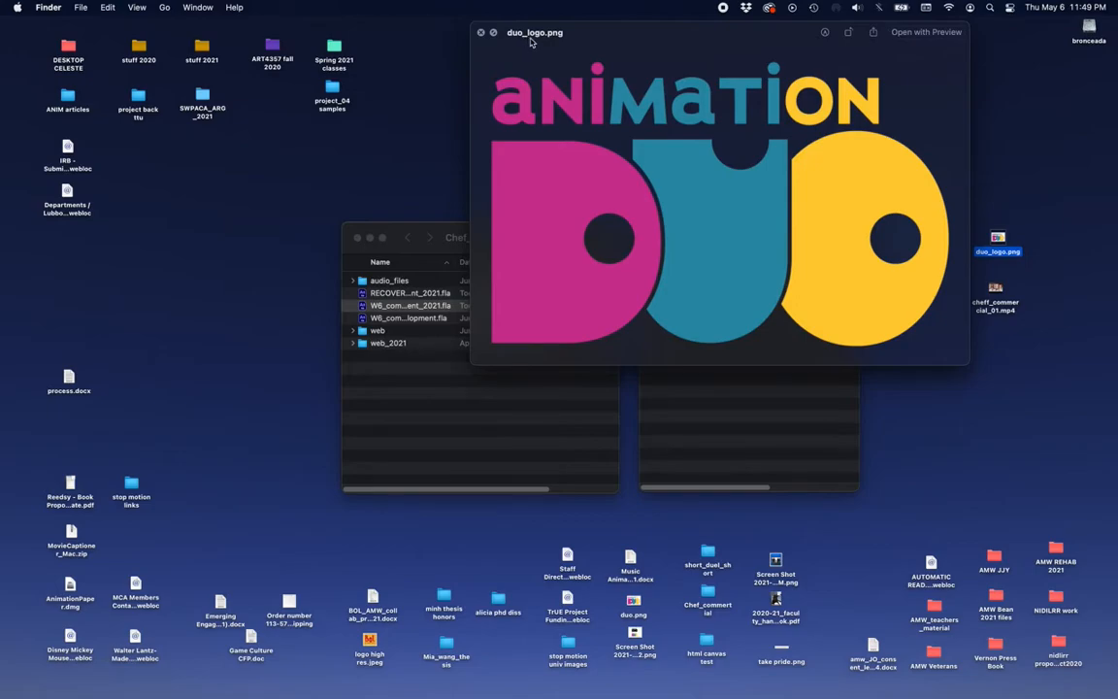
key(space)
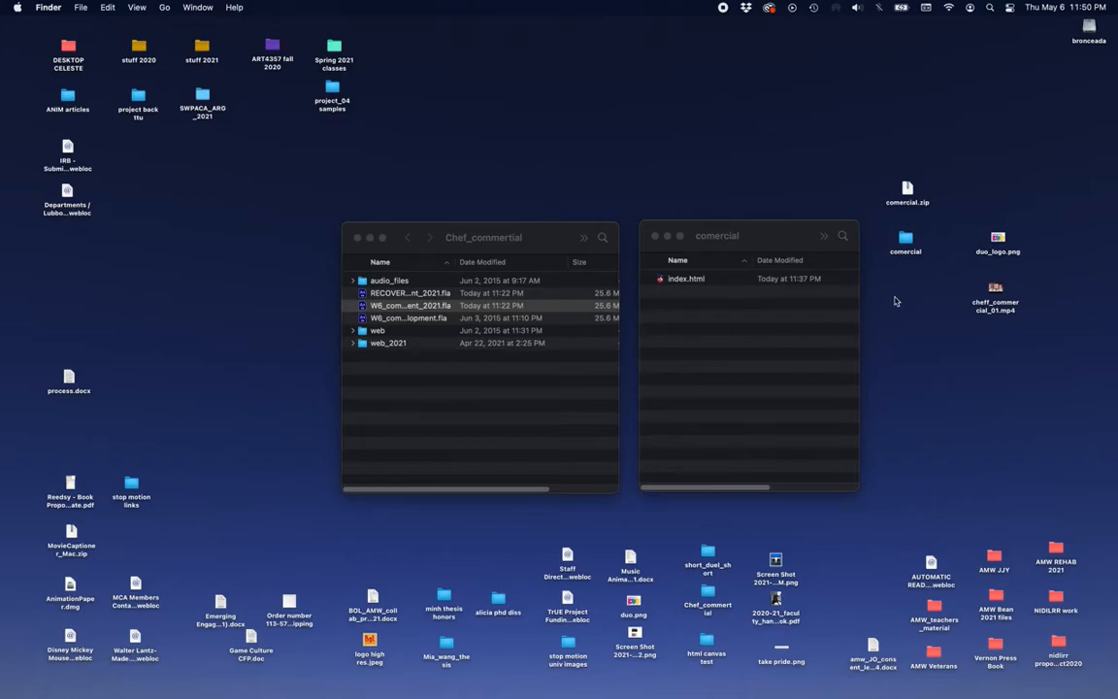
Move duo_logo.png from the desktop into the comercial folder alongside index.html.
click(726, 317)
click(996, 288)
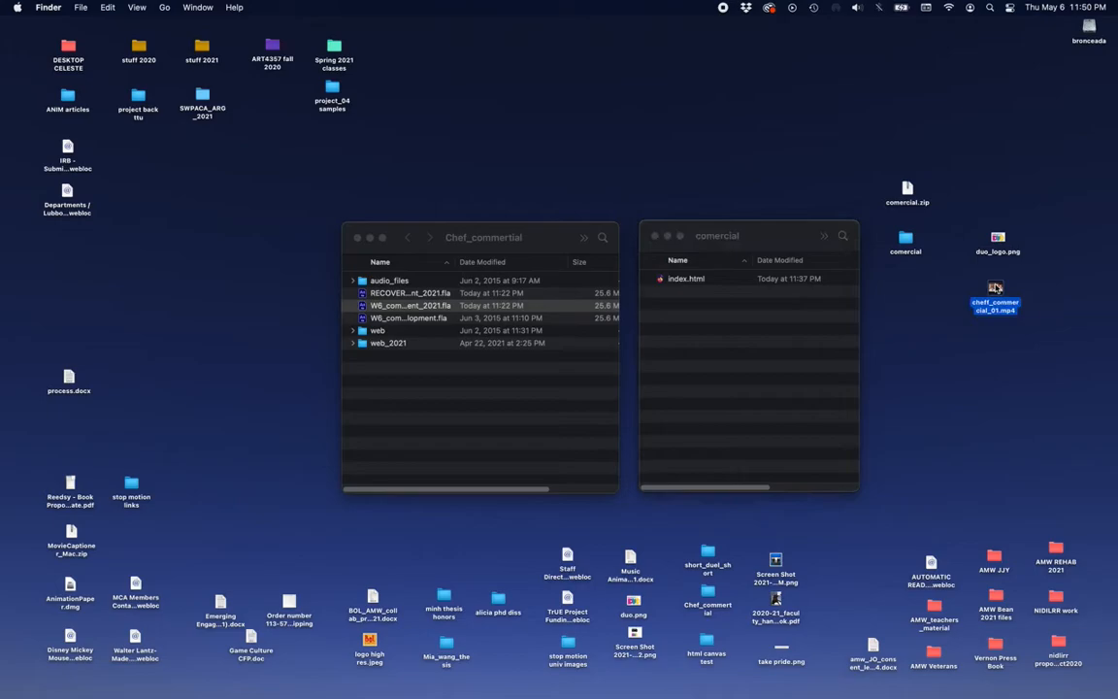
click(999, 238)
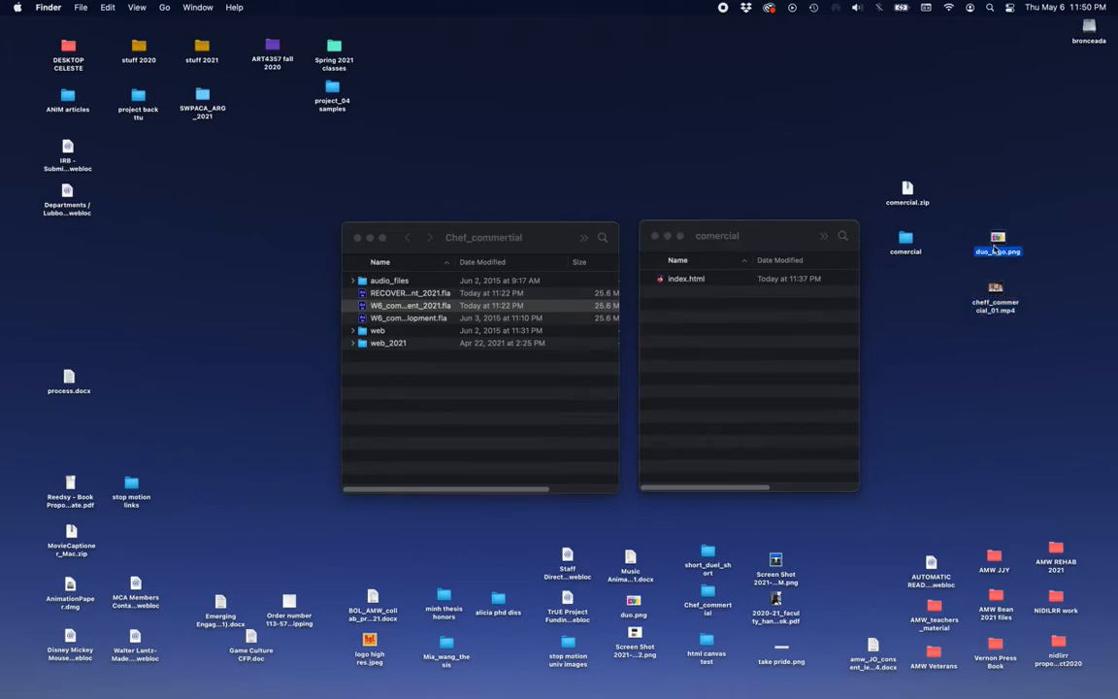
drag(998, 237, 734, 320)
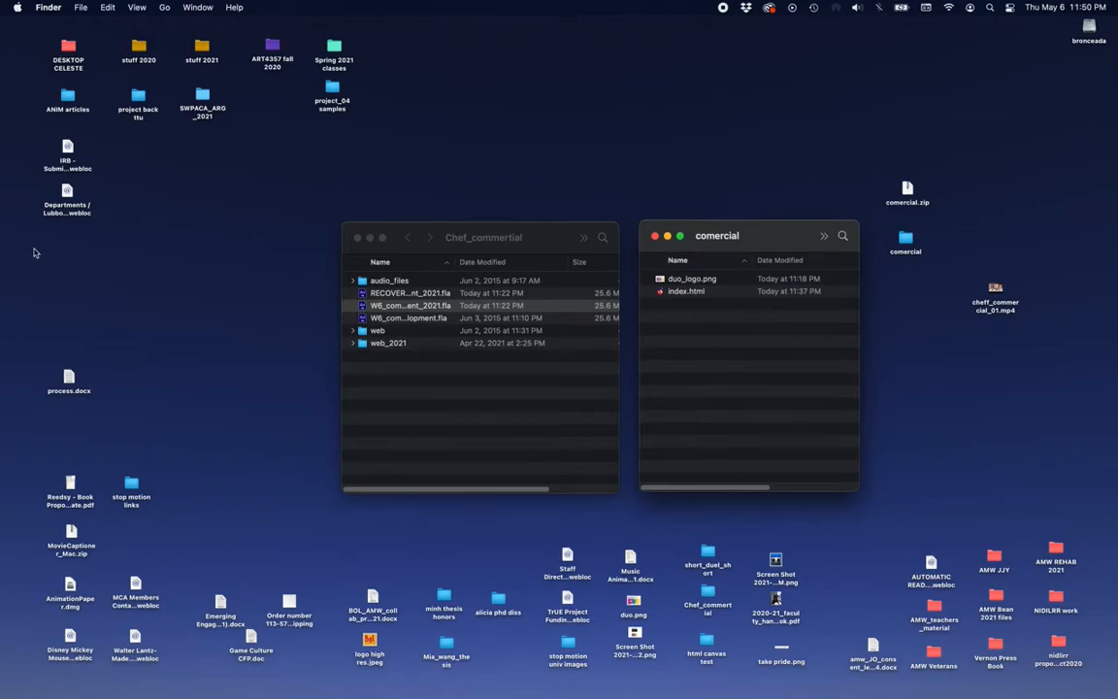
Switch to Firefox and upload cheff_commercial_01.mp4 from the desktop to Vimeo as a new video.
click(995, 291)
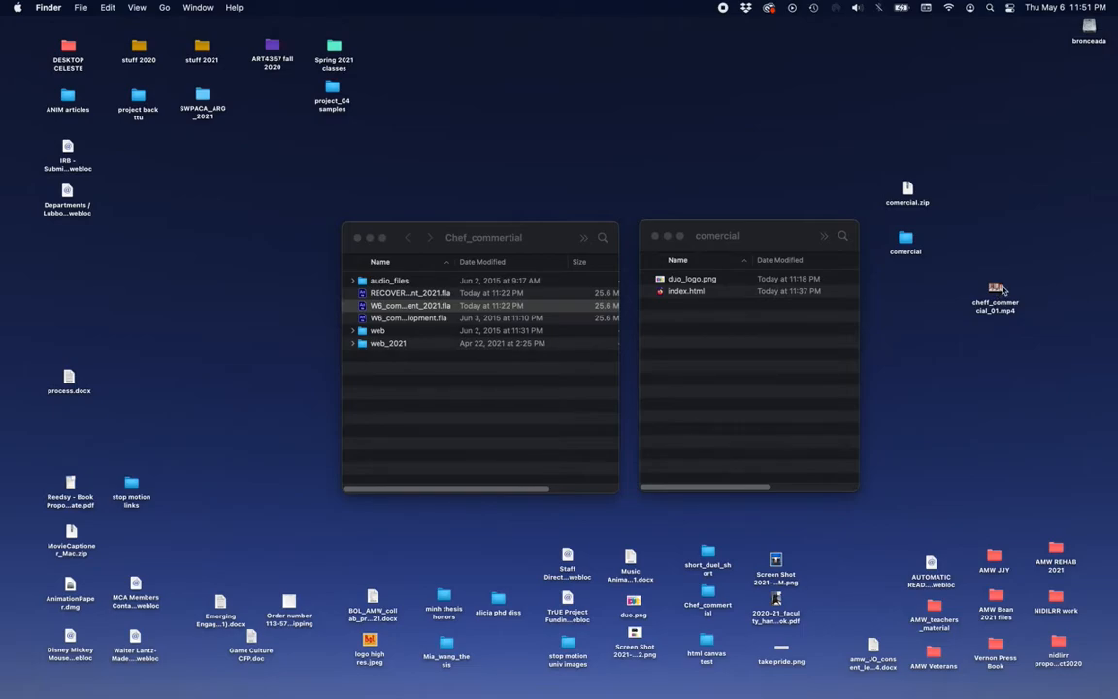
click(995, 289)
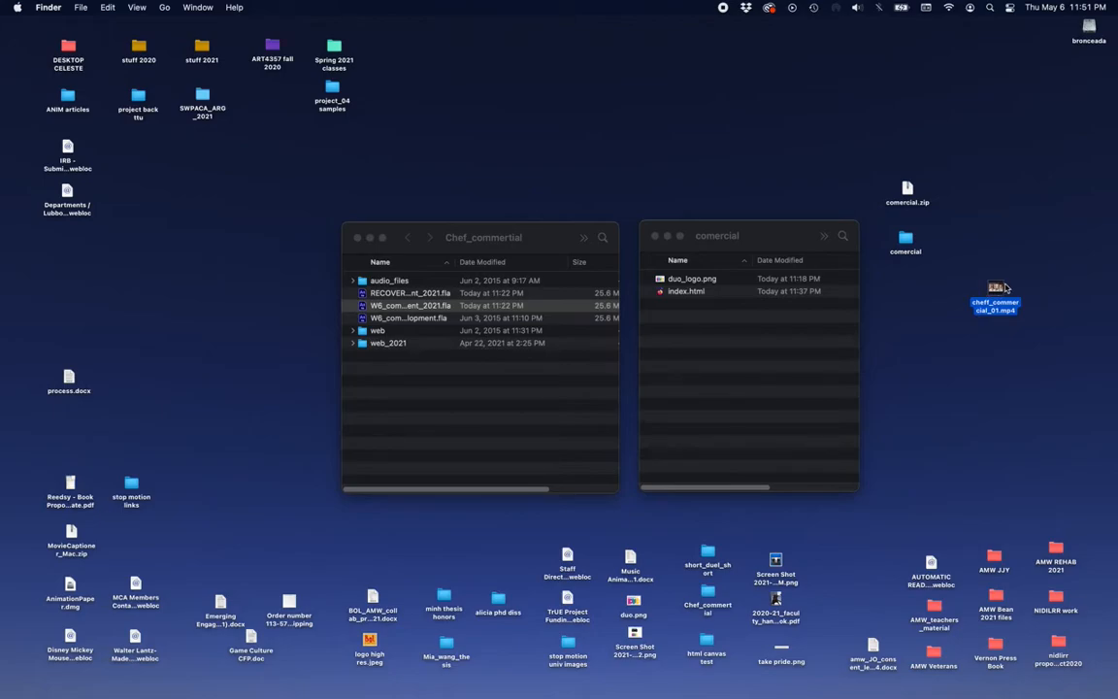
mouse_move(3, 176)
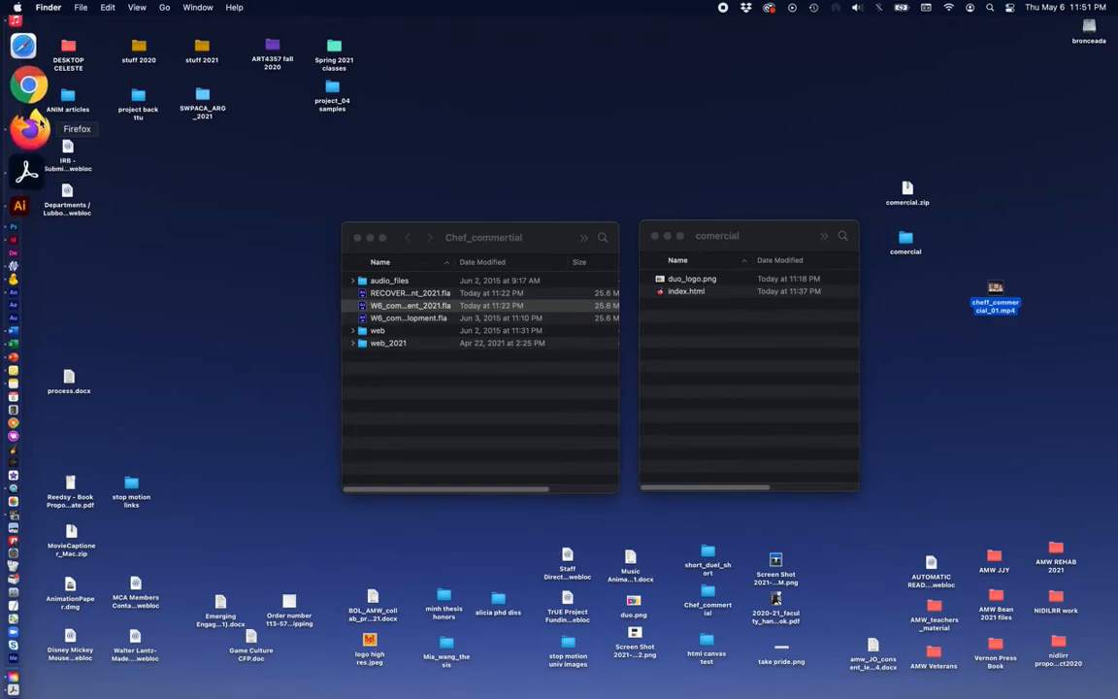
click(30, 124)
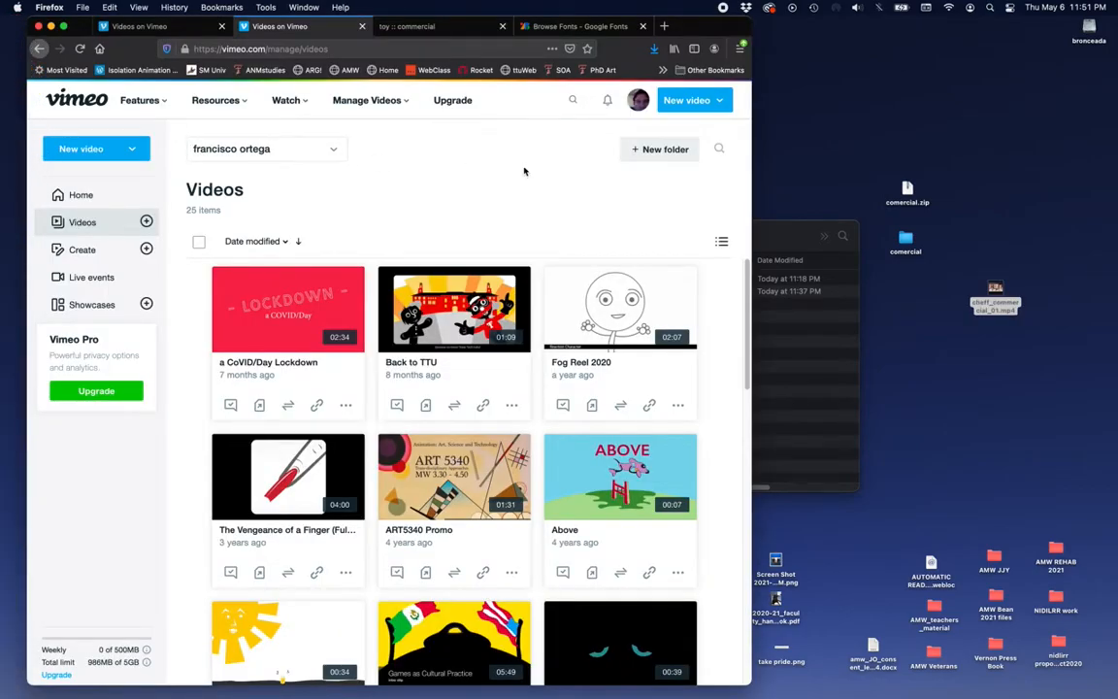
click(696, 101)
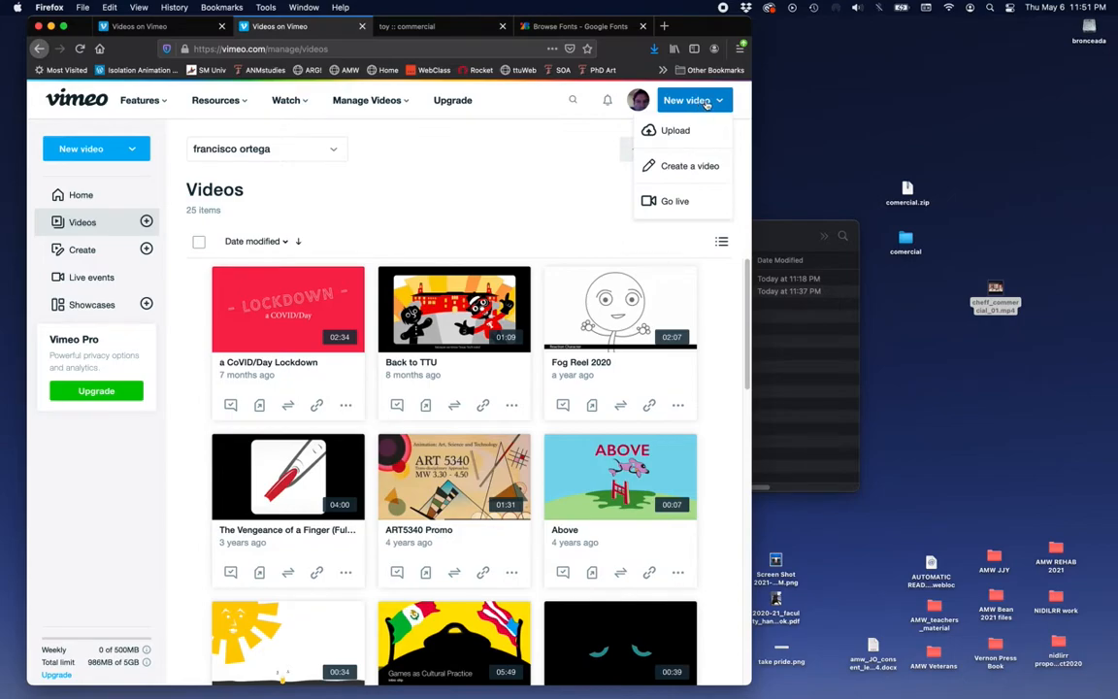
click(674, 130)
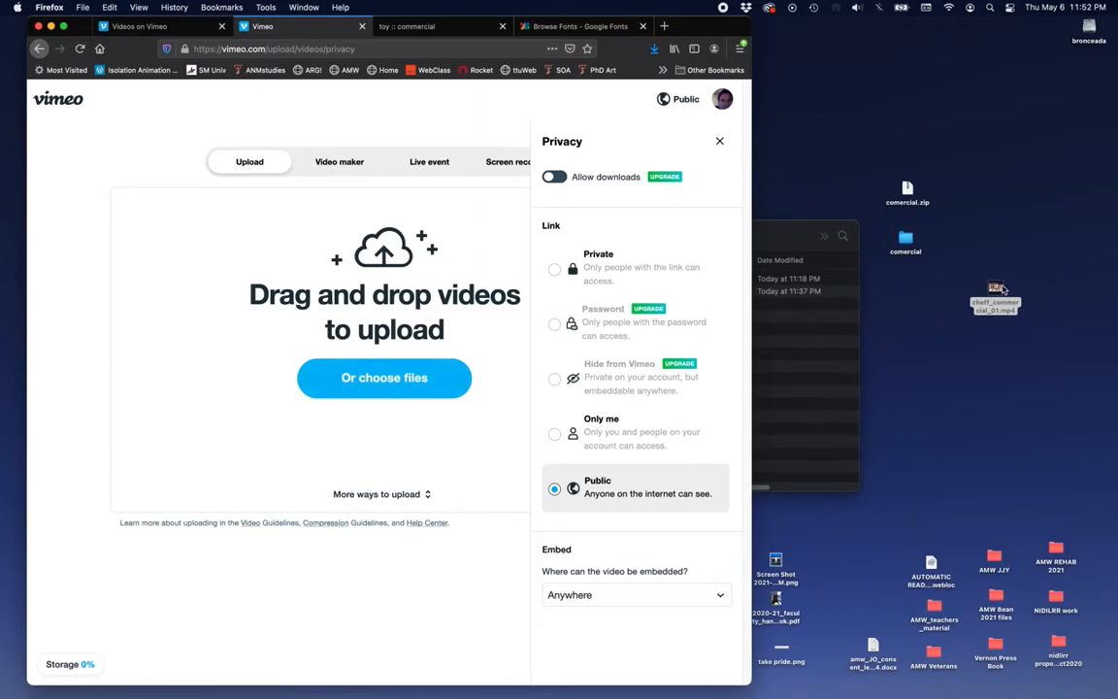
drag(1008, 289, 359, 308)
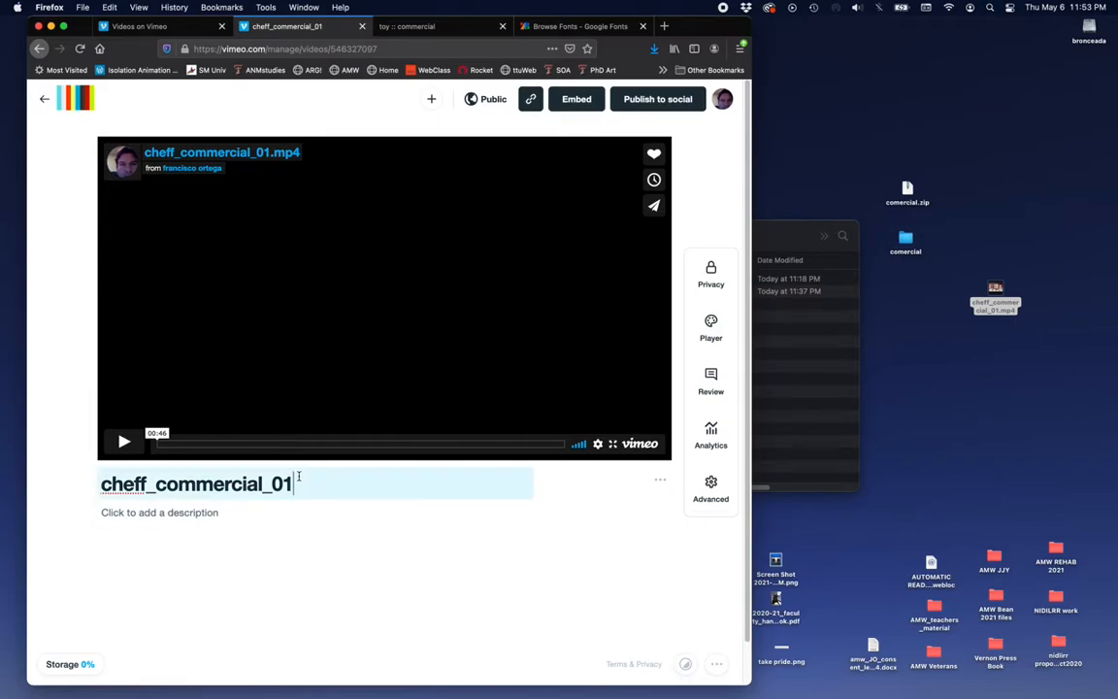
Change the uploaded video's title to "Test w/ Cheff".
drag(281, 484, 70, 481)
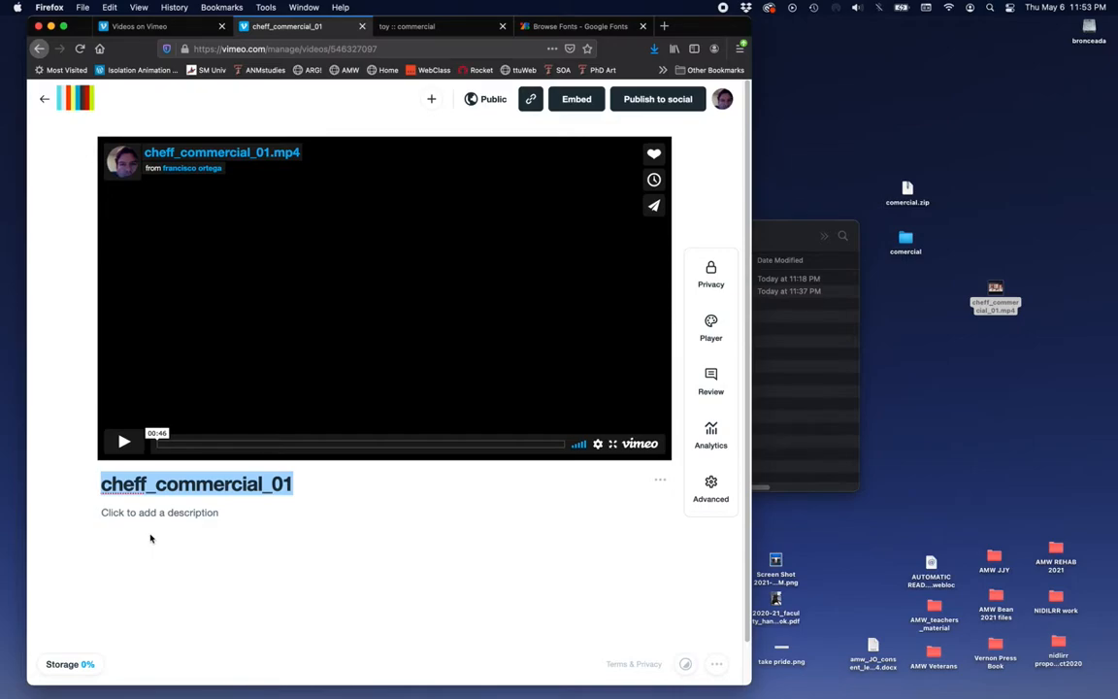
text(Test)
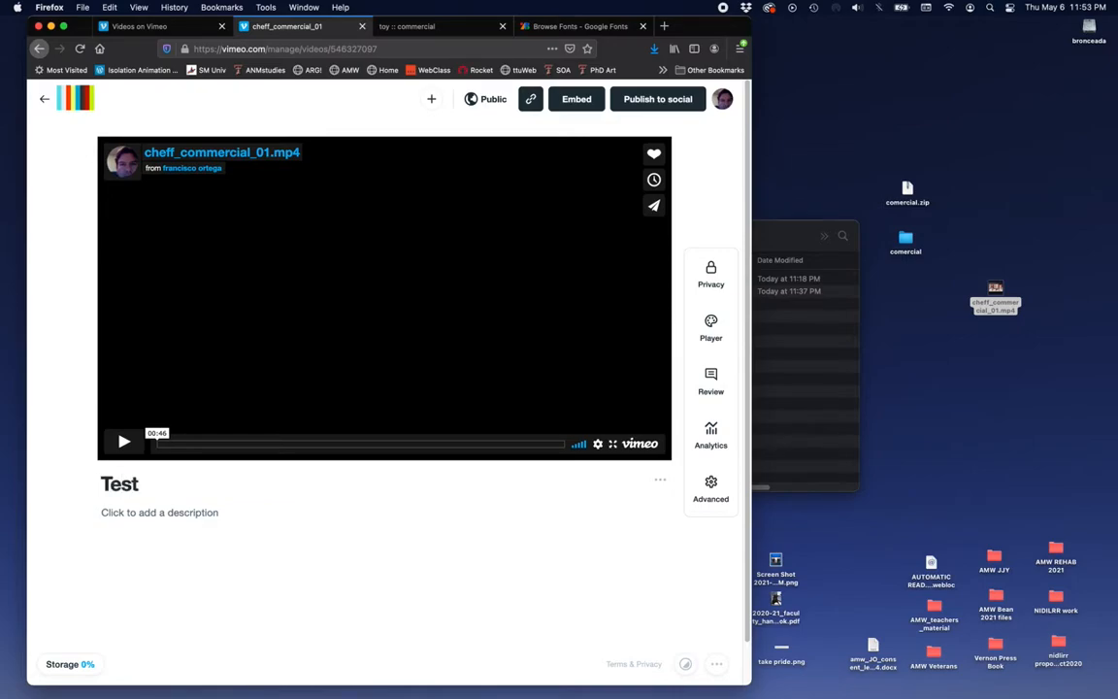
text( w Cheff)
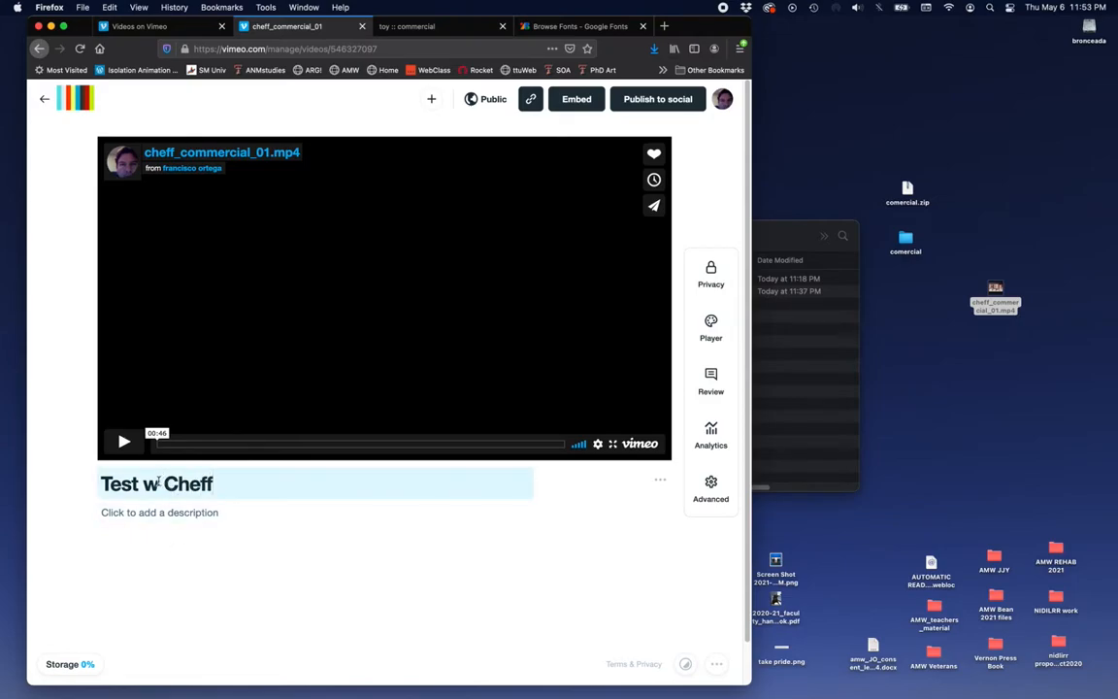
text(/)
click(151, 511)
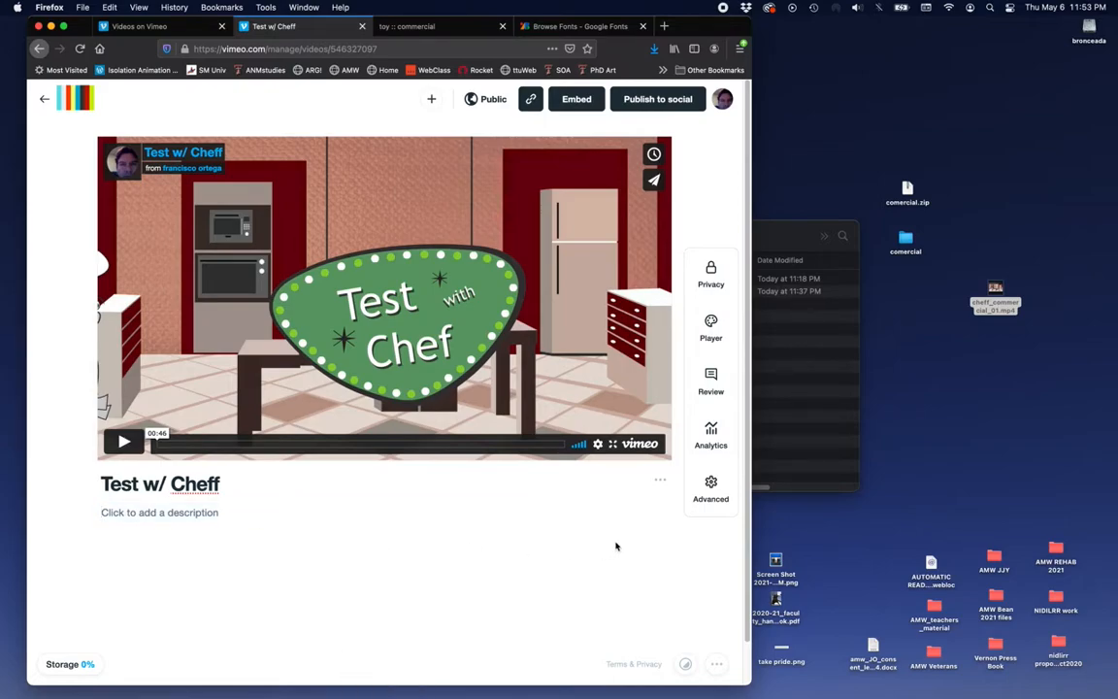
Open the video's advanced settings and review its general, privacy and collections options.
click(710, 487)
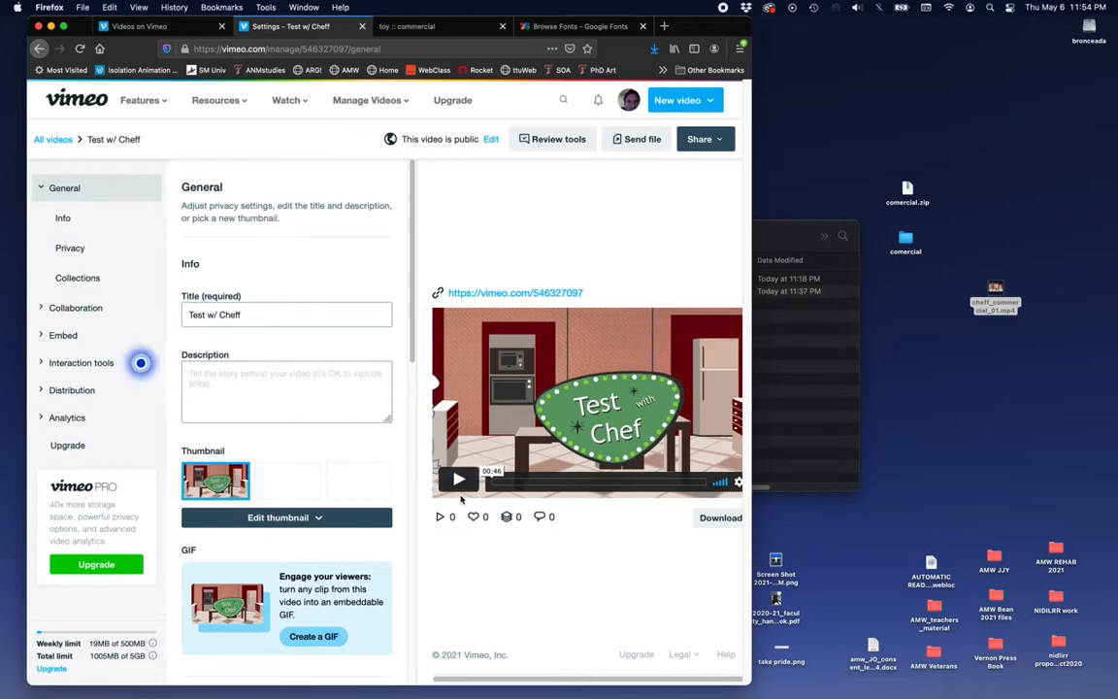
scroll(399, 452, down, 5)
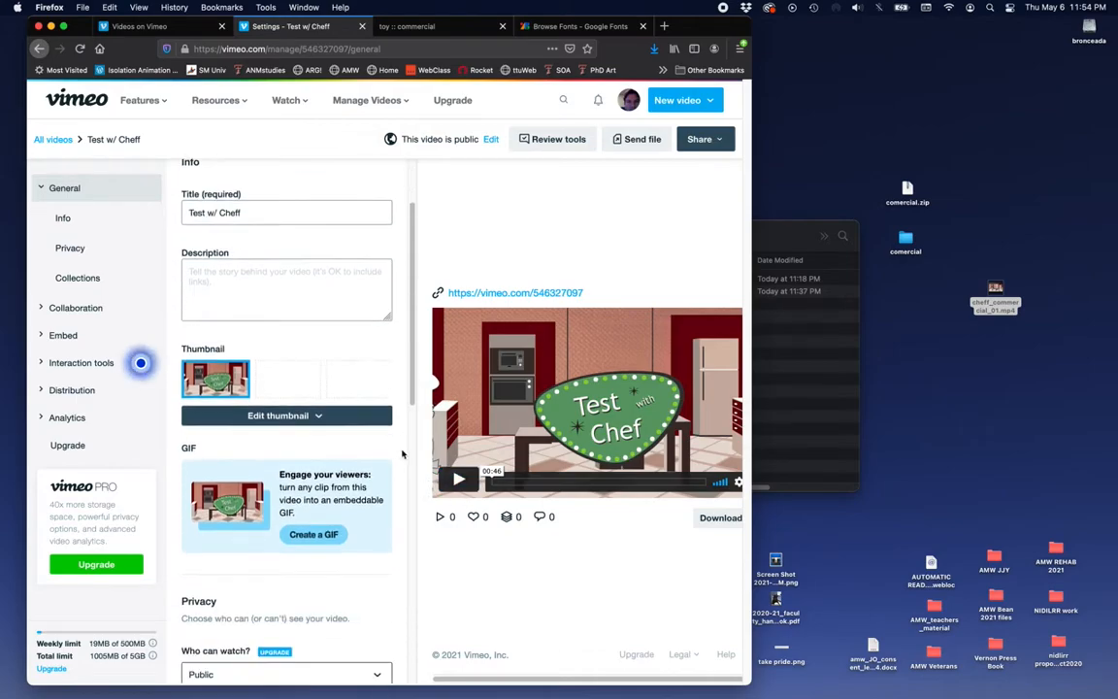
scroll(402, 454, down, 1)
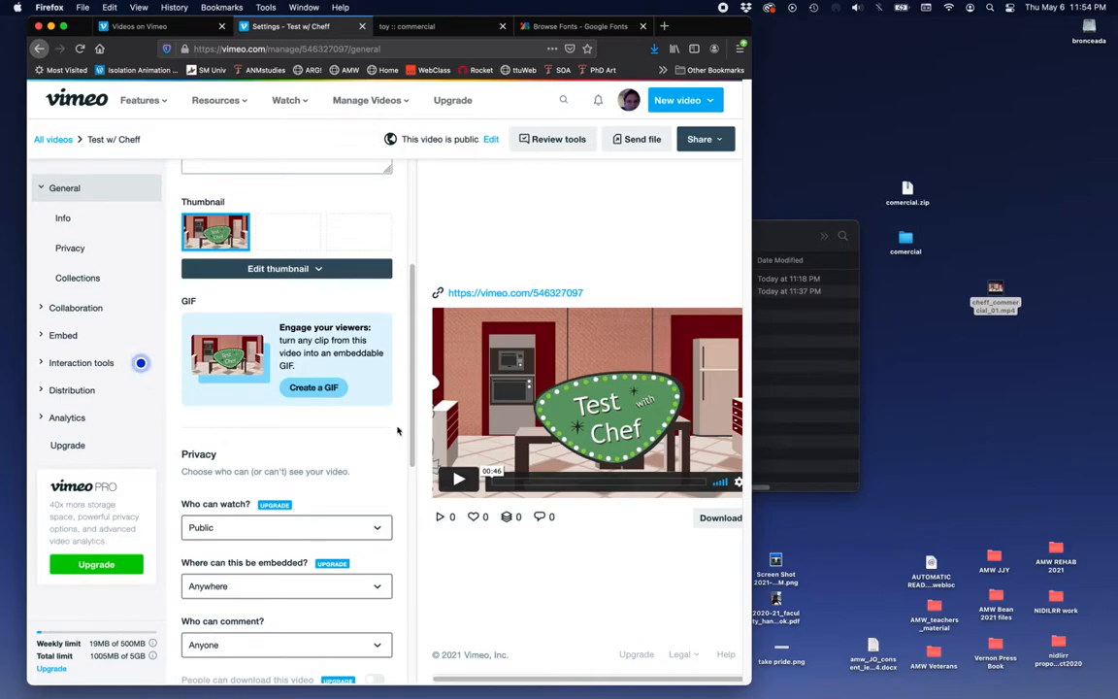
scroll(397, 430, down, 10)
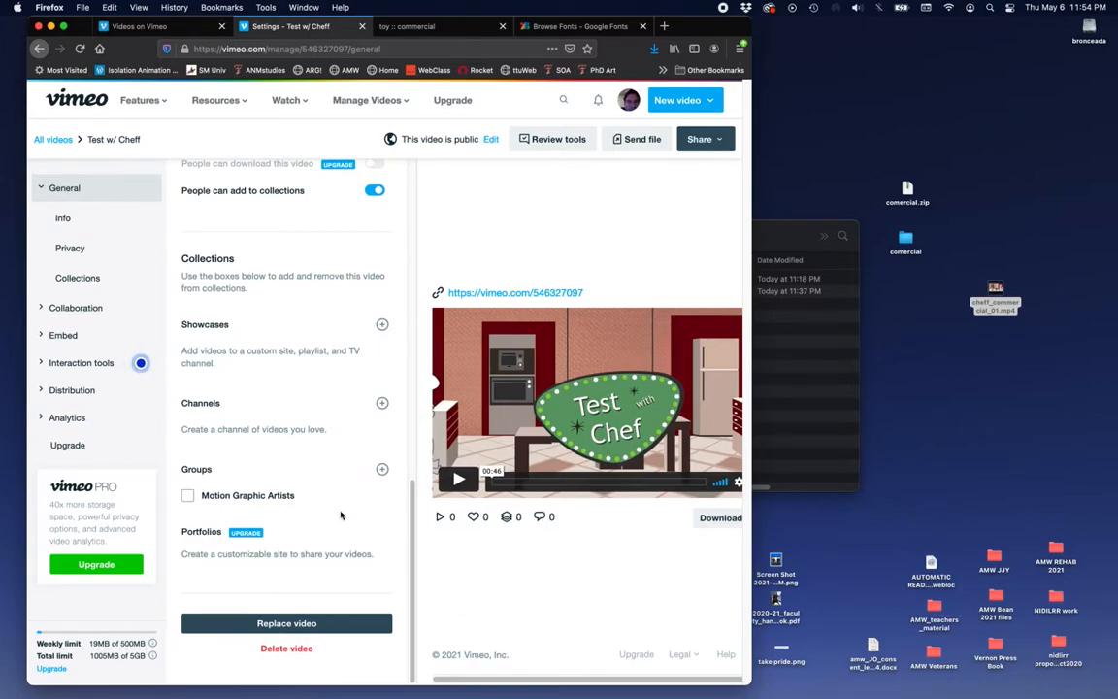
scroll(342, 517, up, 5)
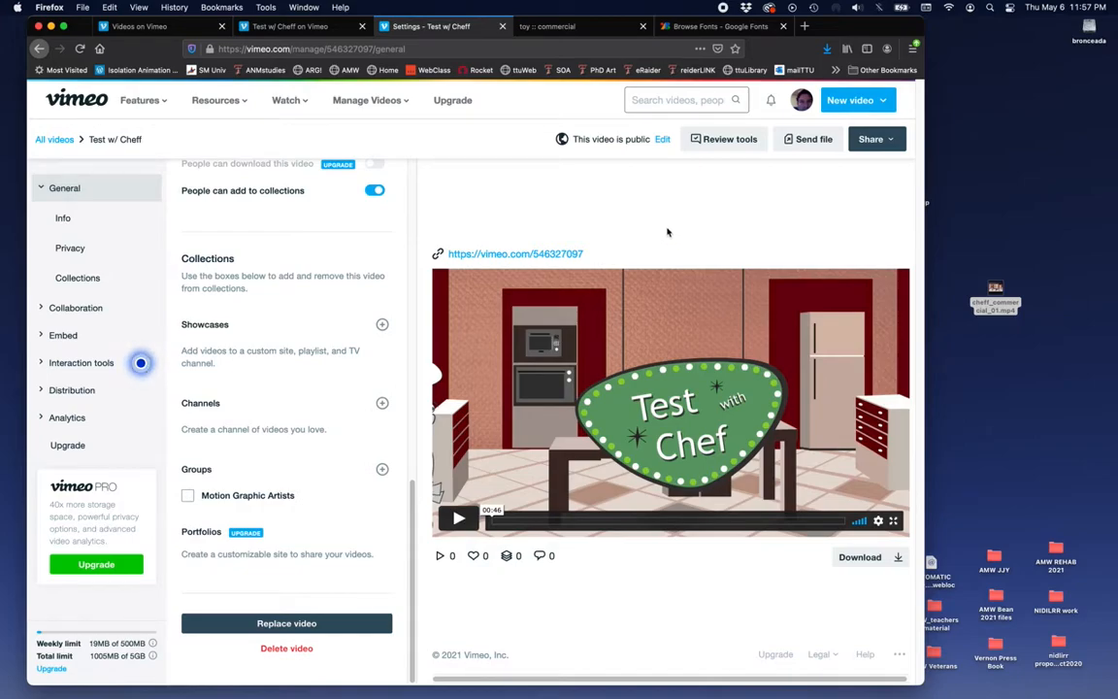
Open the Test w/ Cheff video from the account's video list and display its embed code through the player's share options.
mouse_move(802, 102)
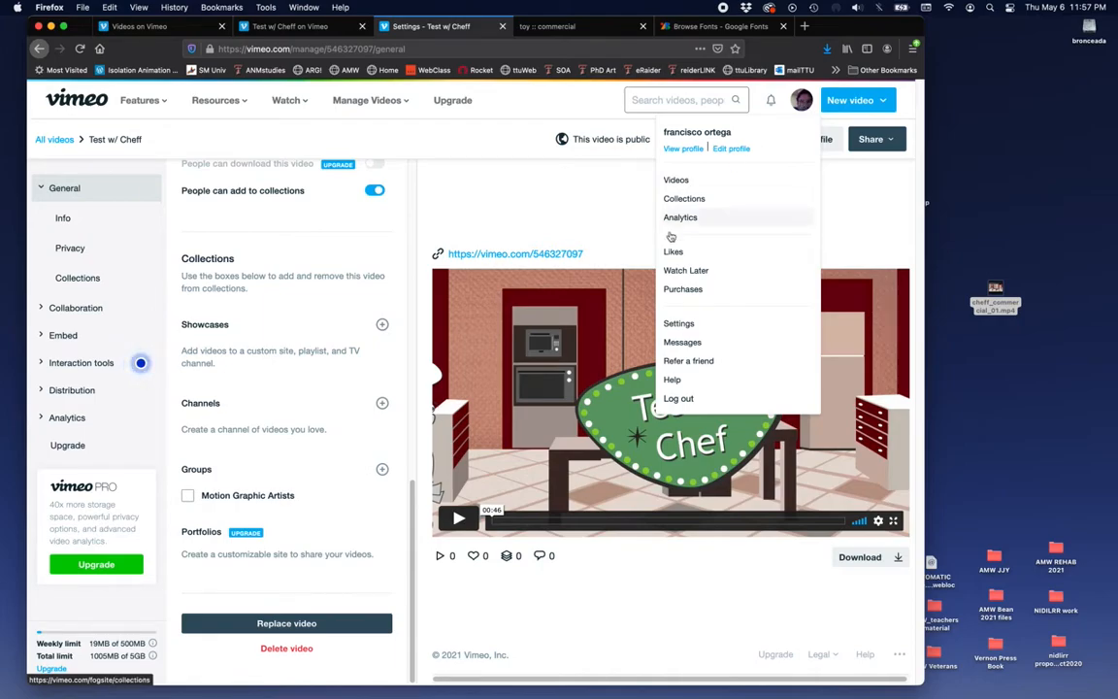
click(678, 185)
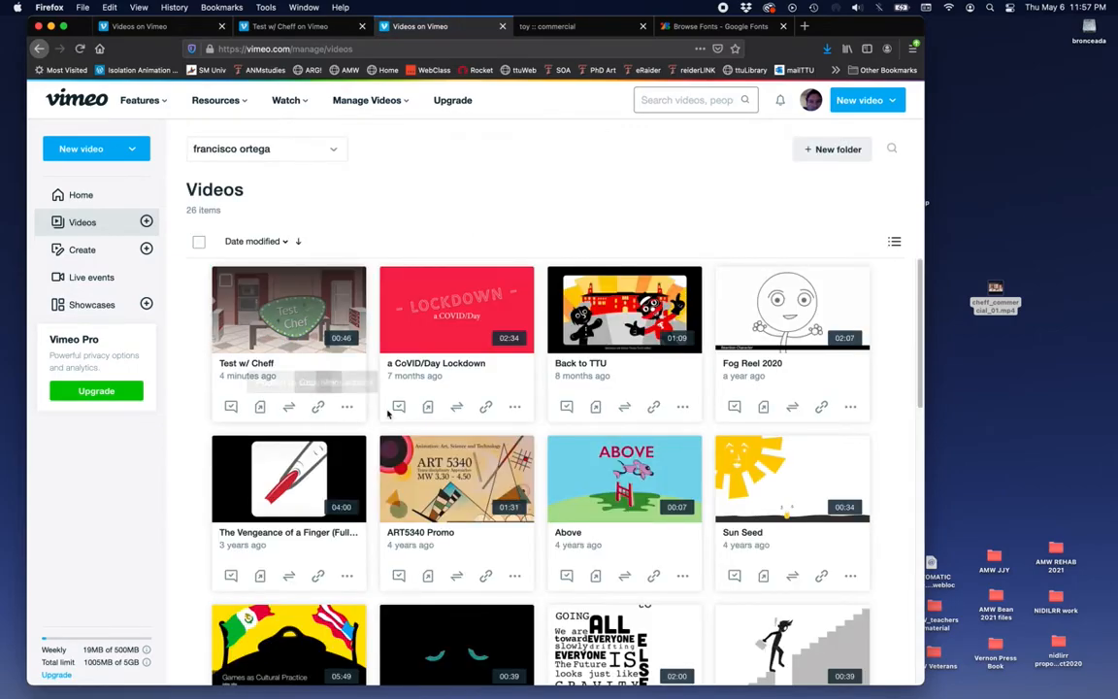
click(281, 322)
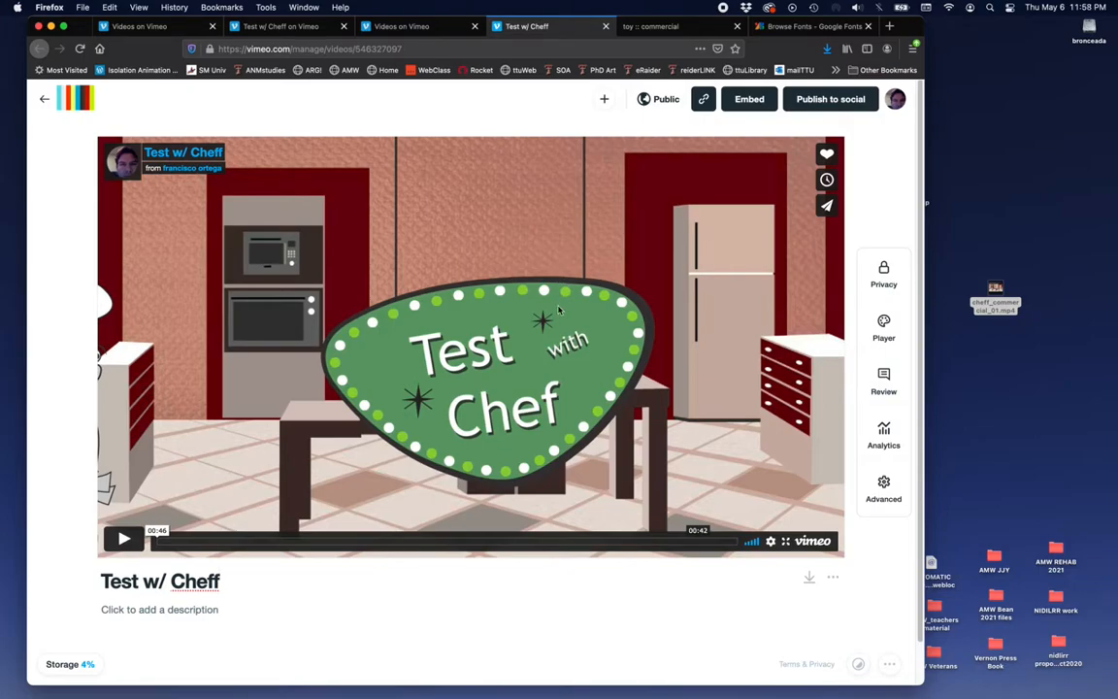
click(826, 206)
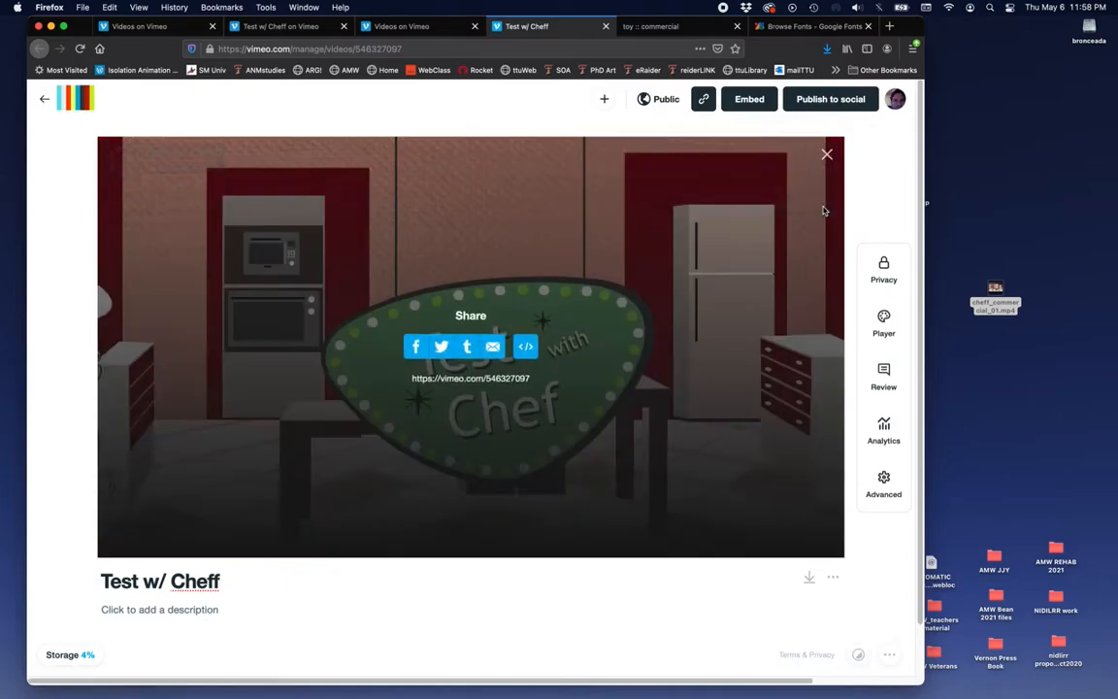
click(525, 348)
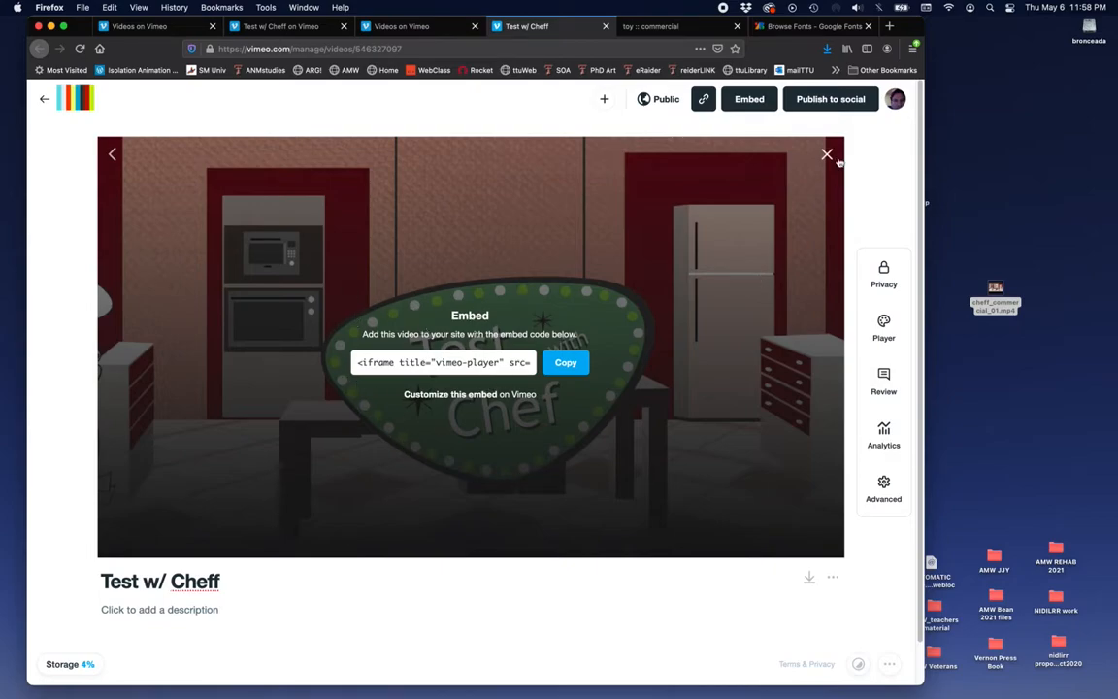
Close the player's embed overlay and copy the responsive embed code of the Test w/ Cheff video.
click(753, 144)
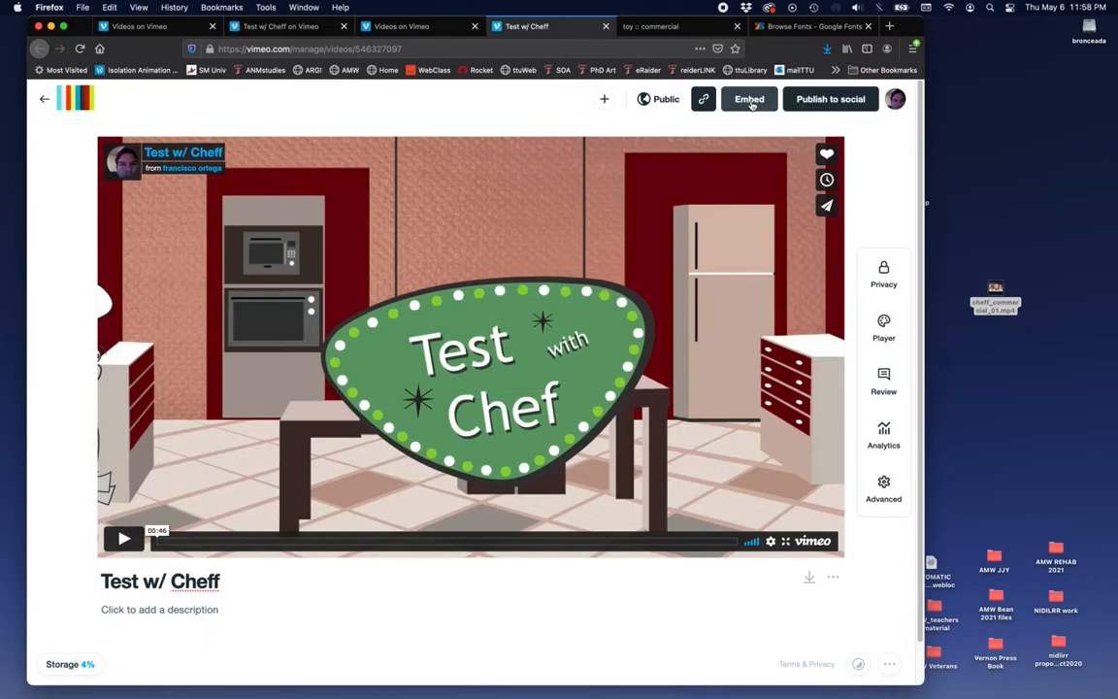
click(749, 100)
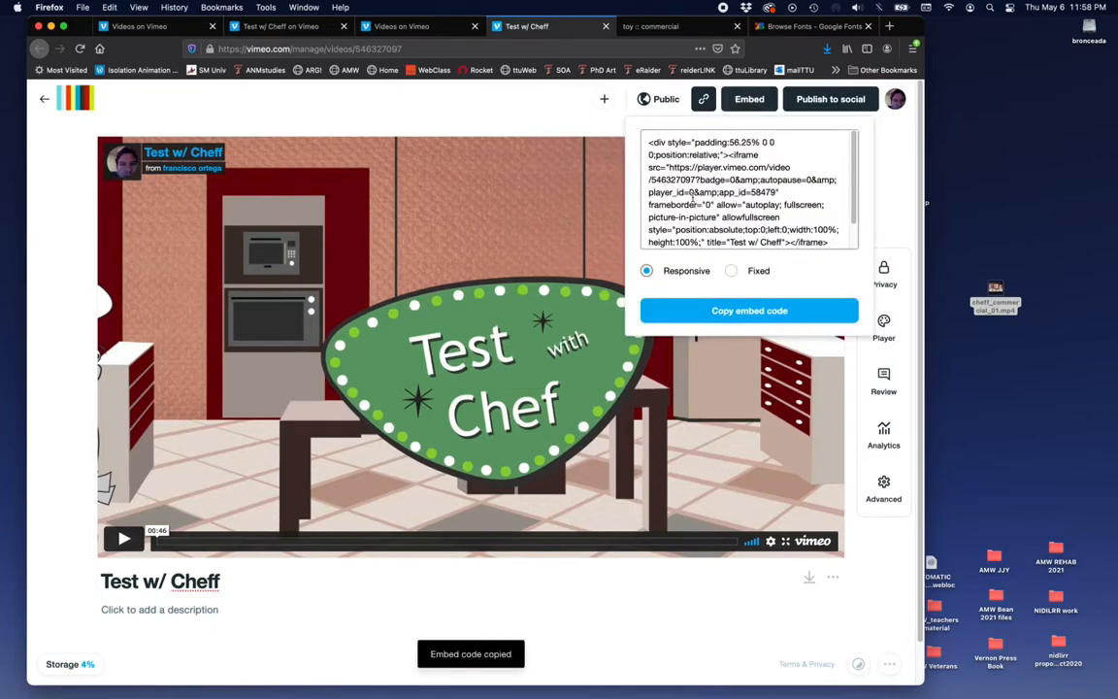
scroll(692, 199, down, 1)
scroll(781, 212, down, 2)
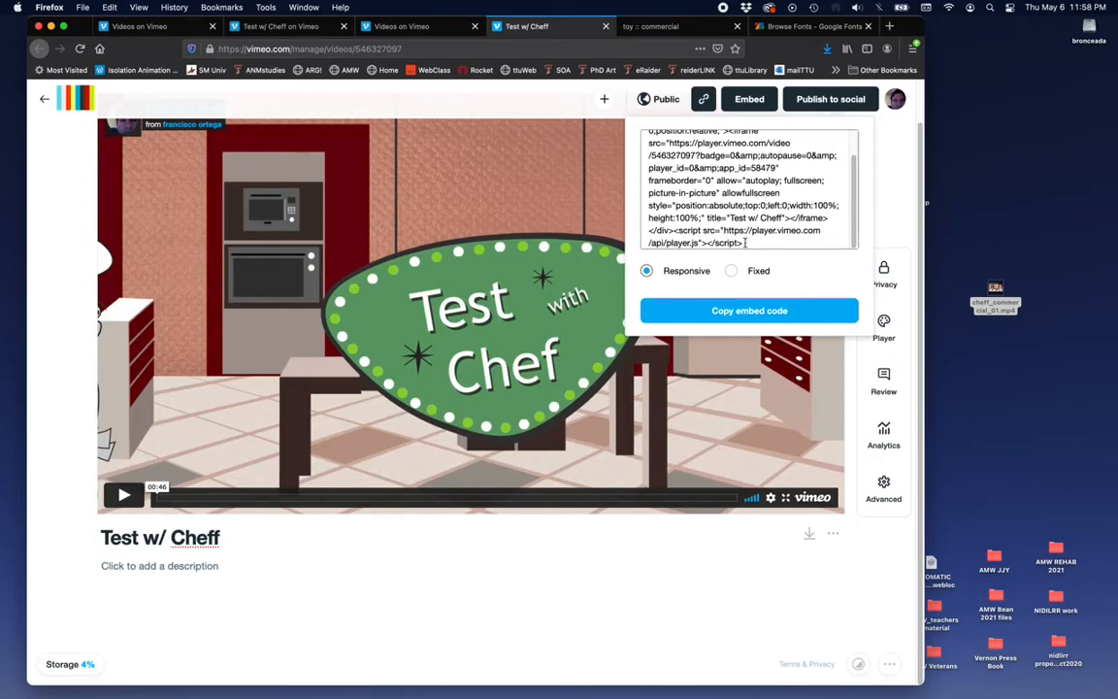
click(735, 311)
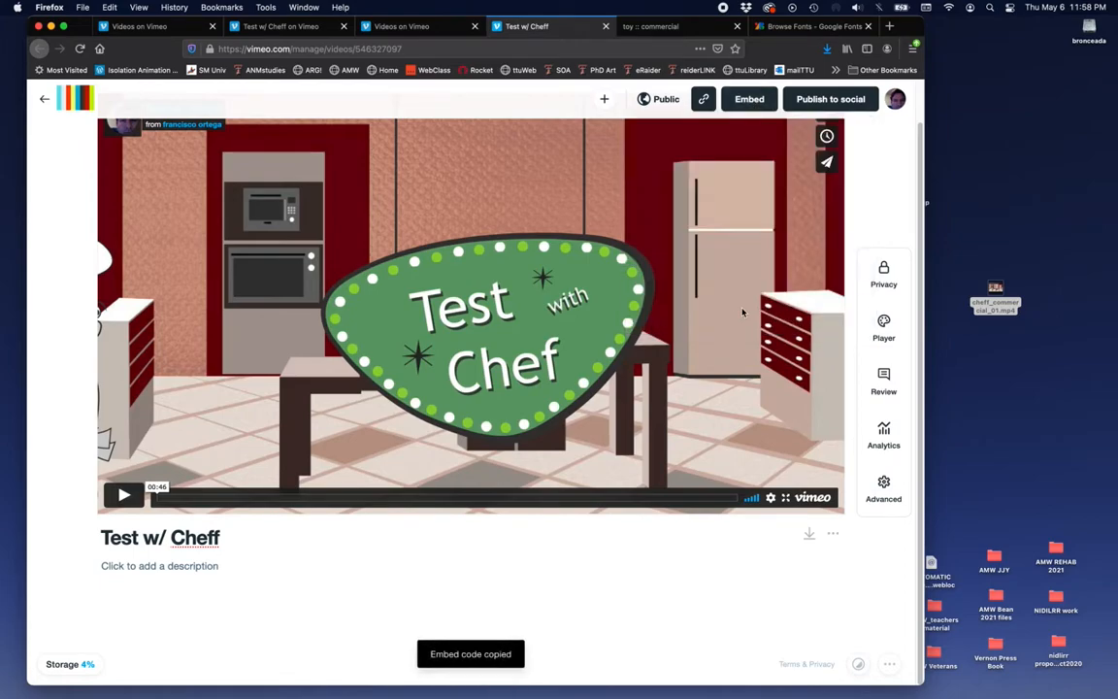
Hide the other applications, locate index.html in the comercial folder and switch to BBEdit with that file.
mouse_move(11, 334)
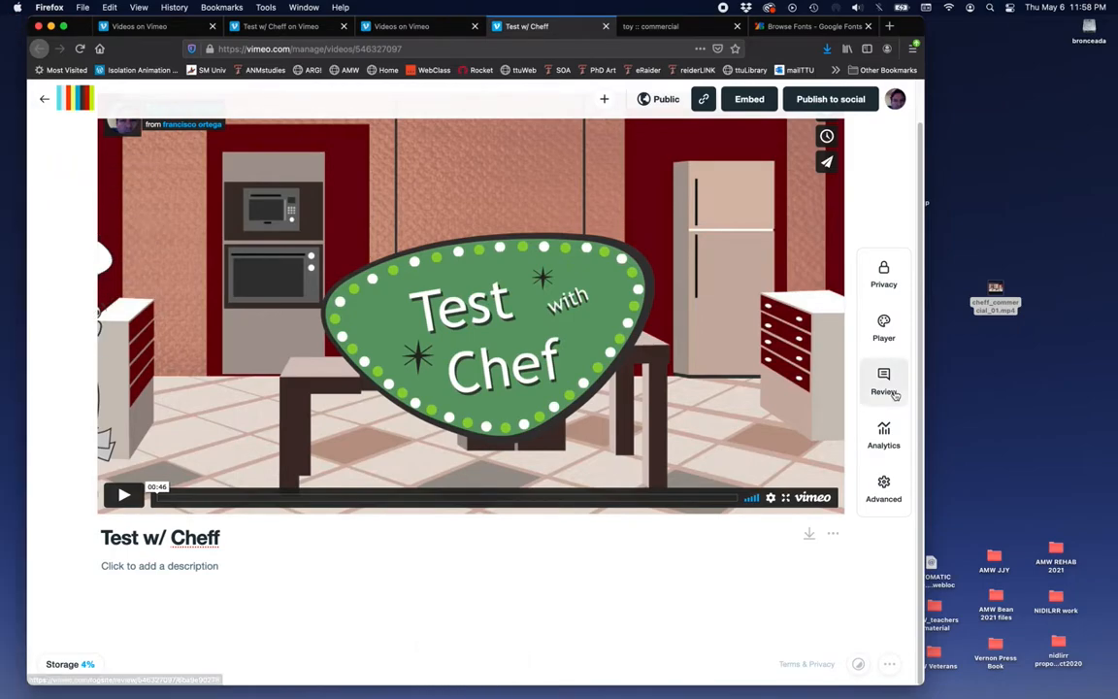
click(994, 290)
key(alt+super+h)
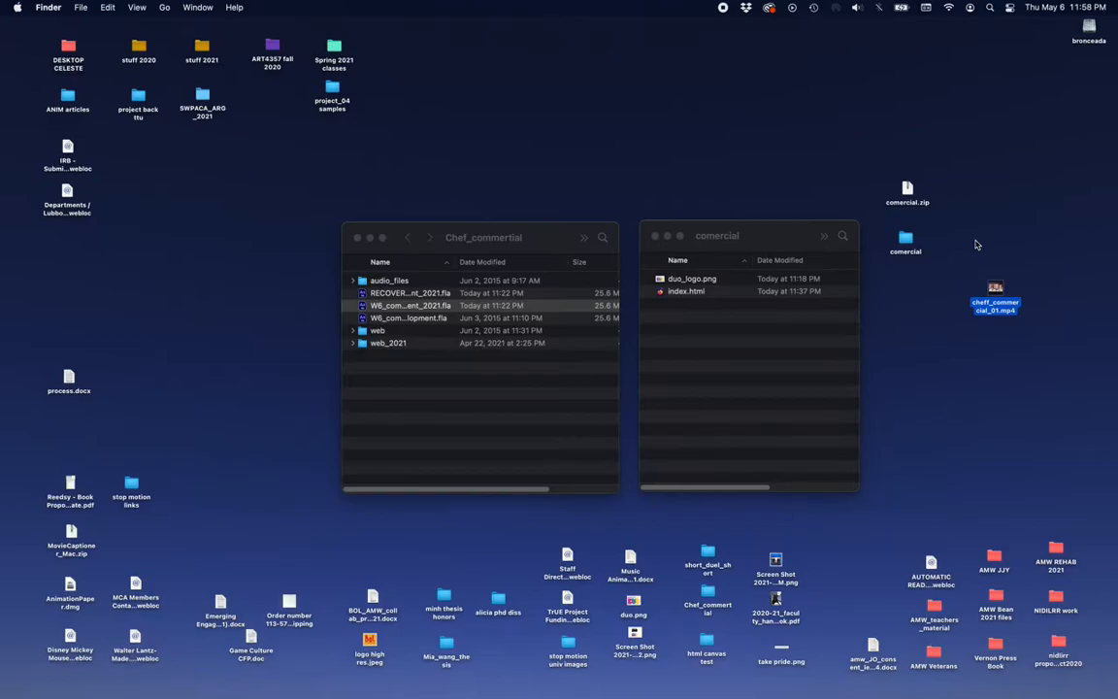
click(721, 369)
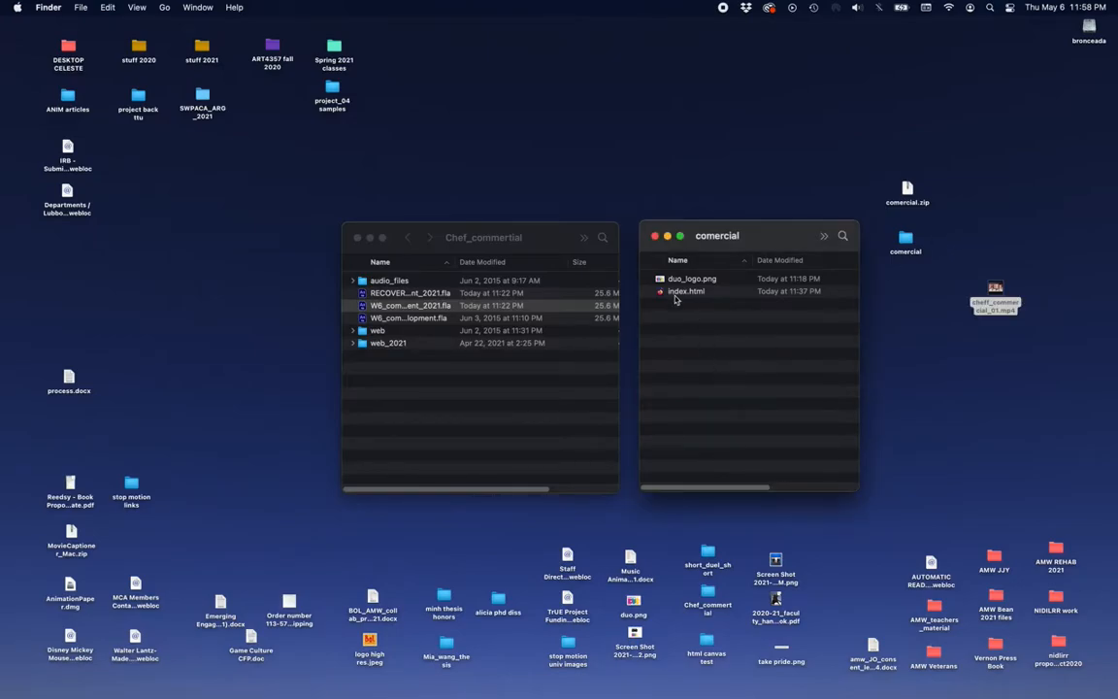
click(664, 292)
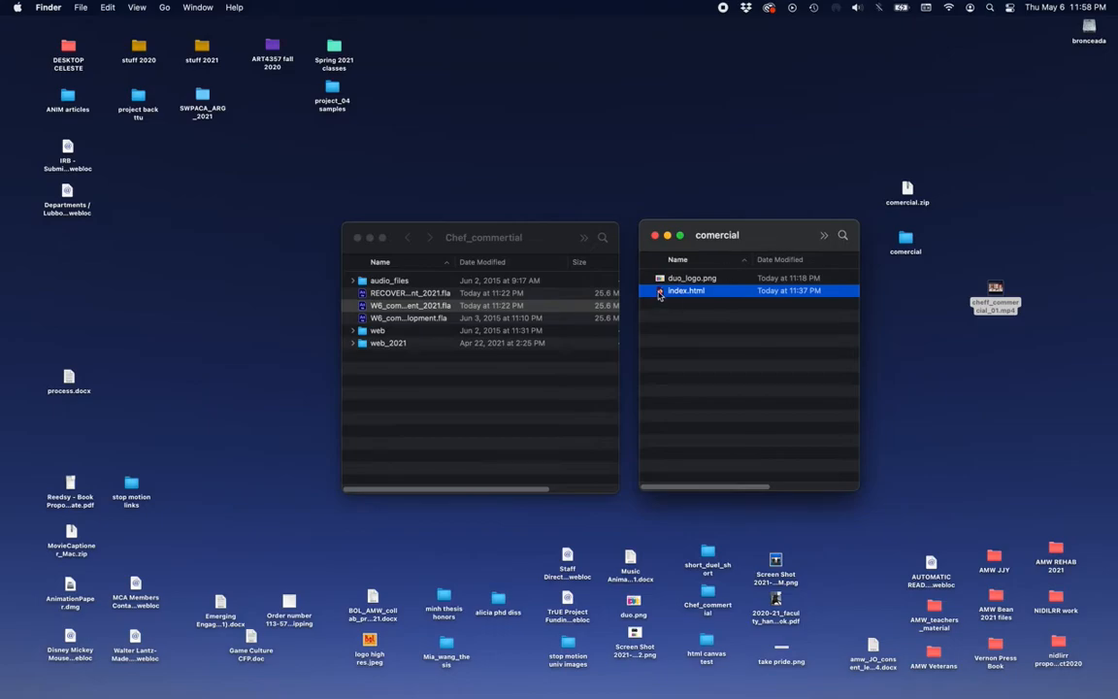
mouse_move(2, 187)
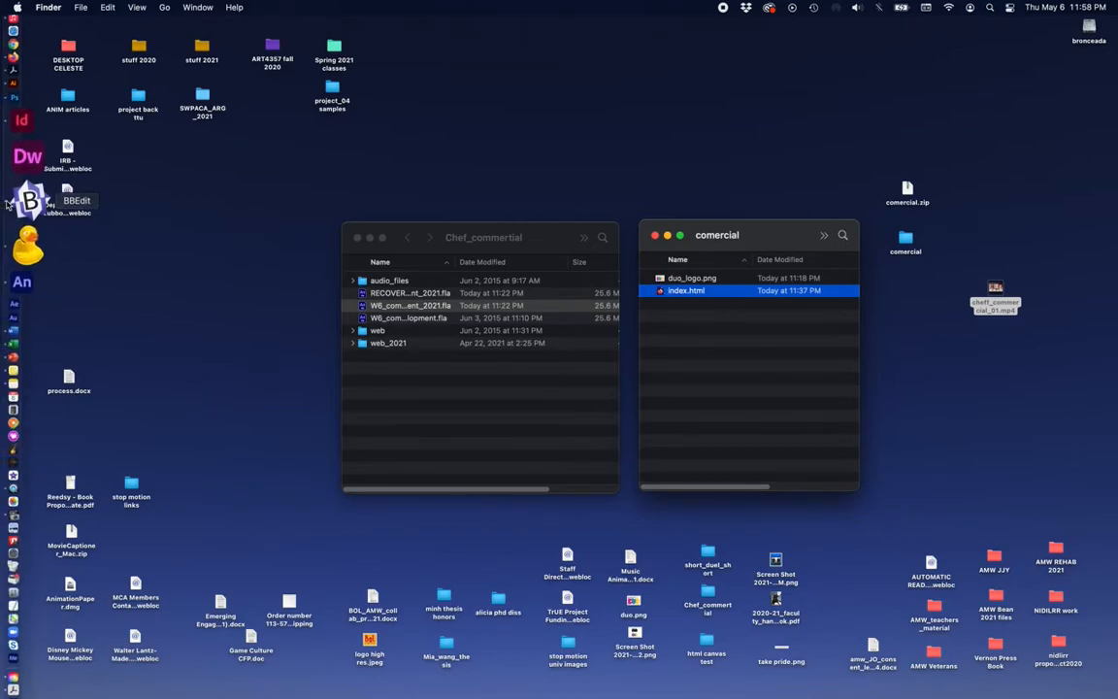
click(29, 206)
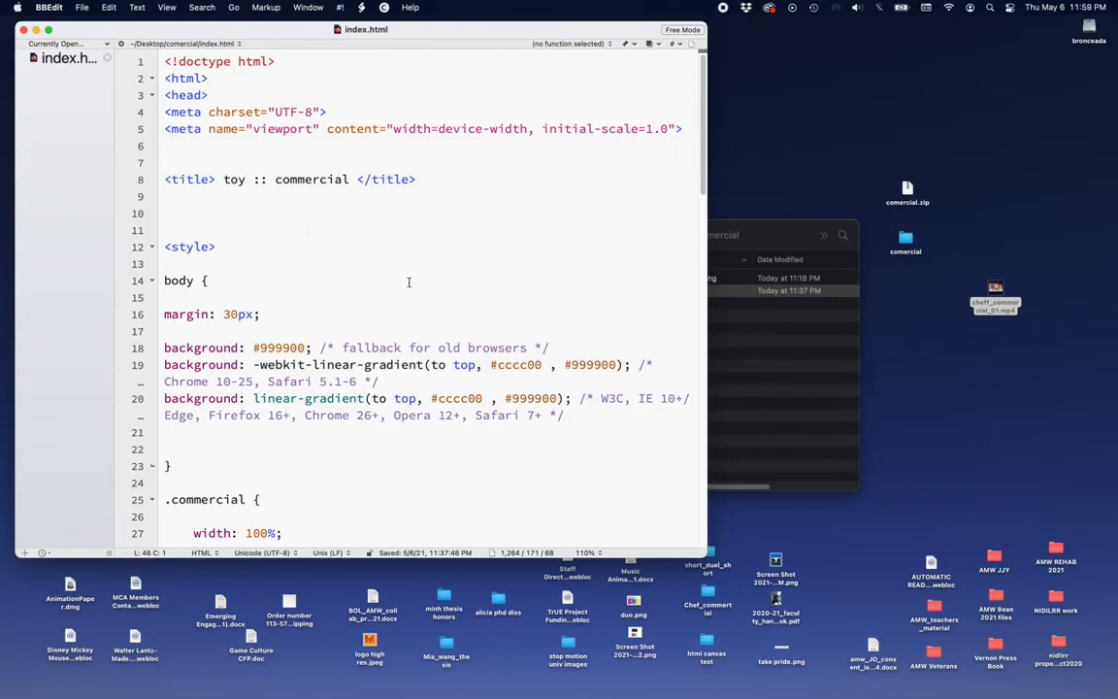
Select the sample Vimeo embed code, from the opening div through the closing script tag, between the embed comments in index.html.
scroll(409, 283, down, 15)
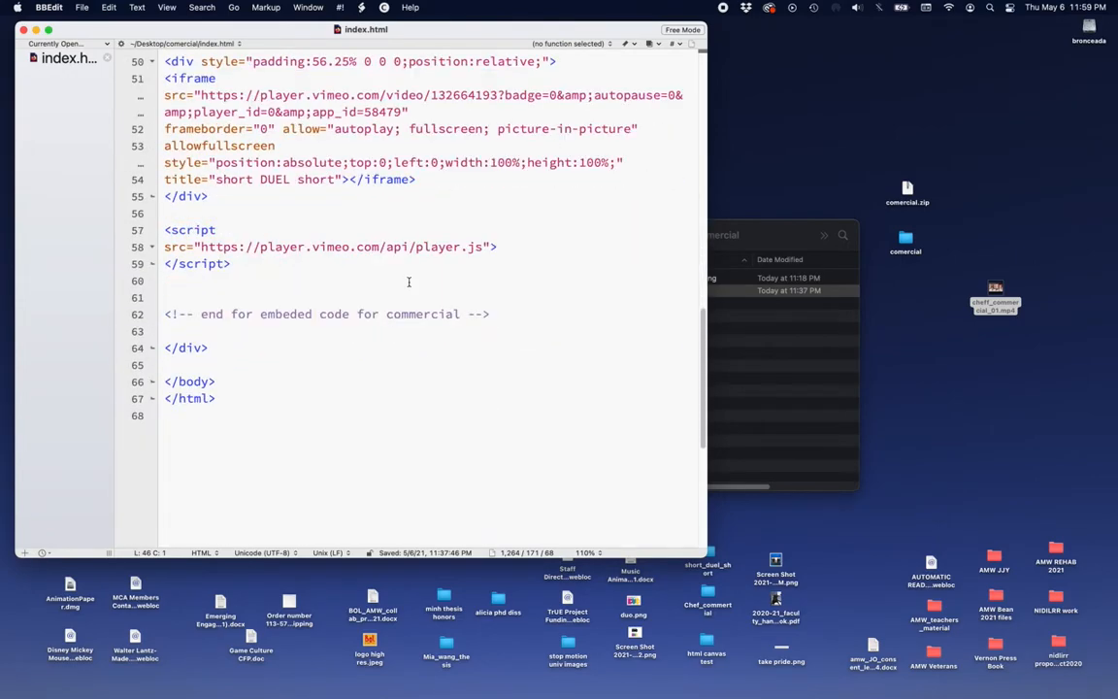
scroll(409, 283, up, 3)
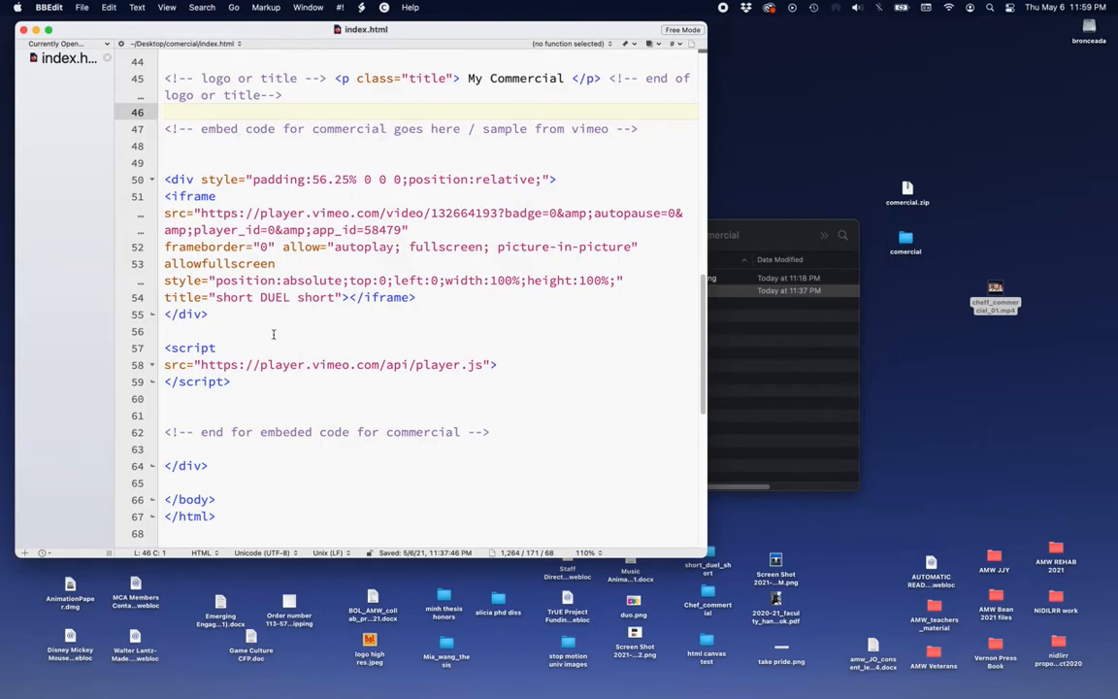
drag(233, 382, 171, 178)
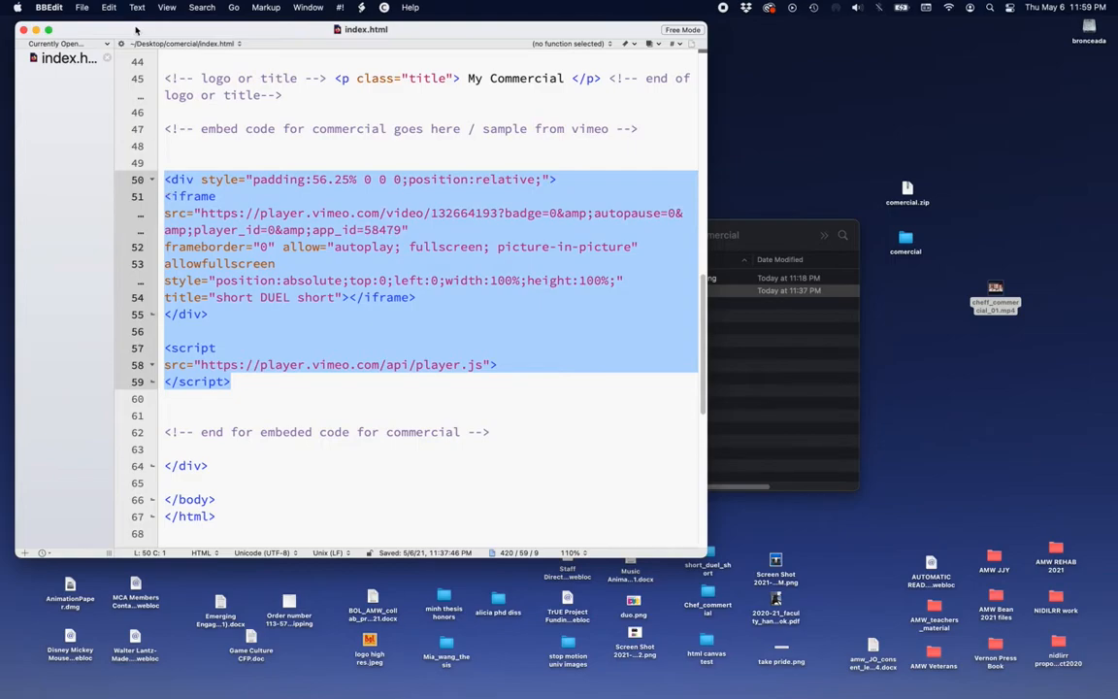
drag(136, 29, 301, 42)
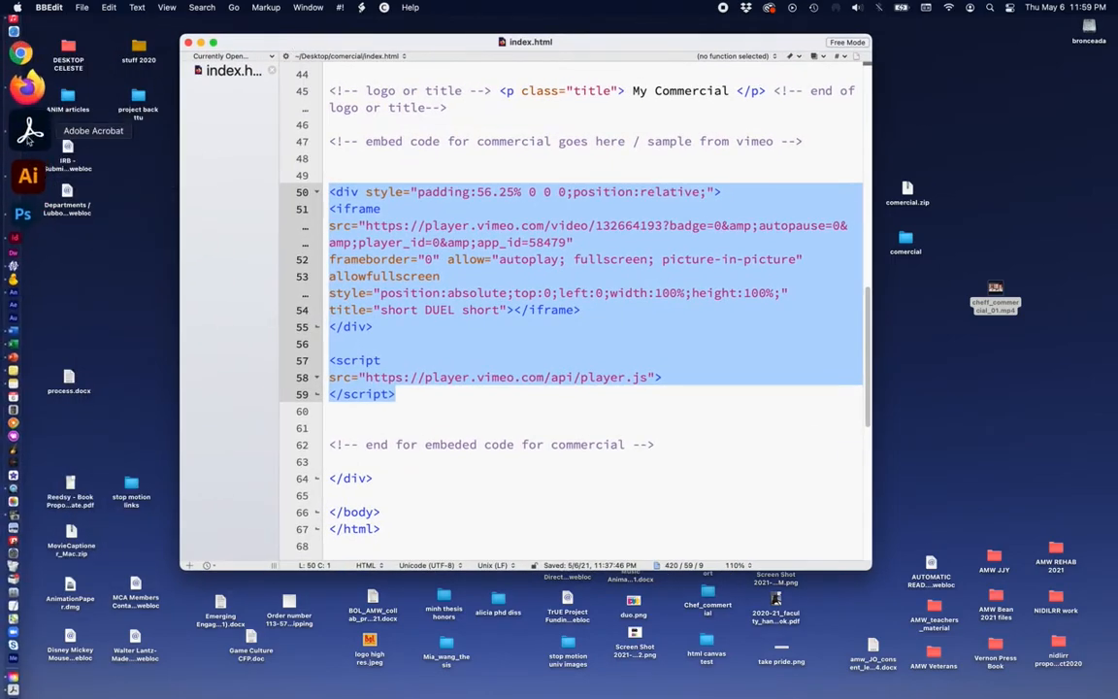
Switch to Firefox, display the local toy :: commercial page and narrow the browser window to uncover the code editor.
click(28, 124)
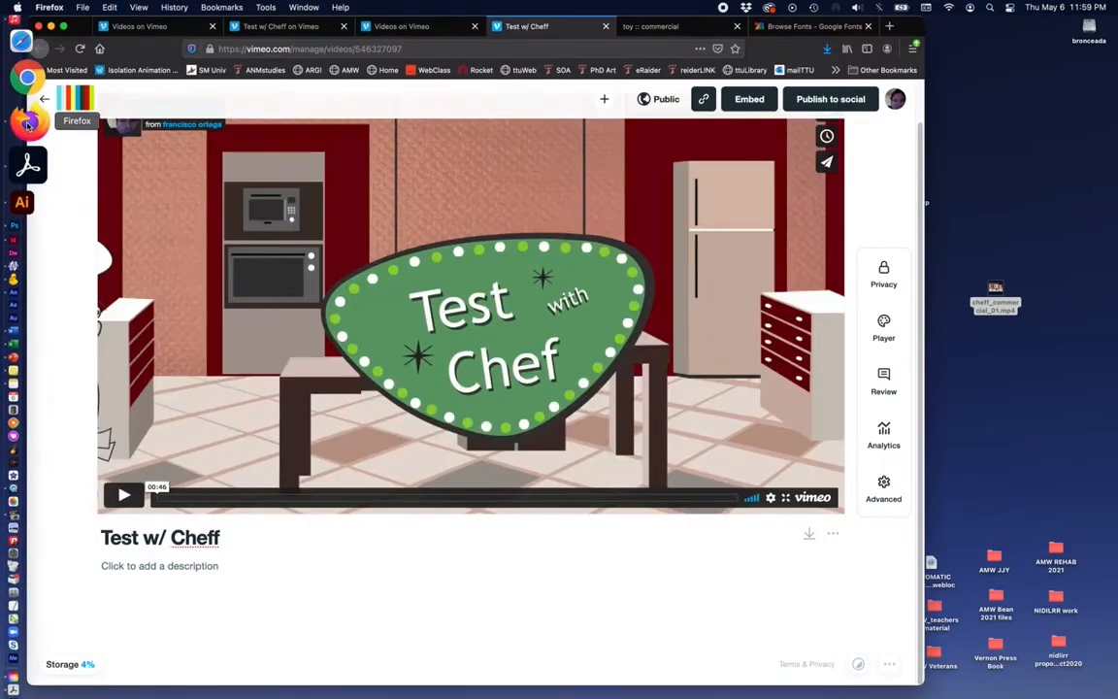
click(392, 29)
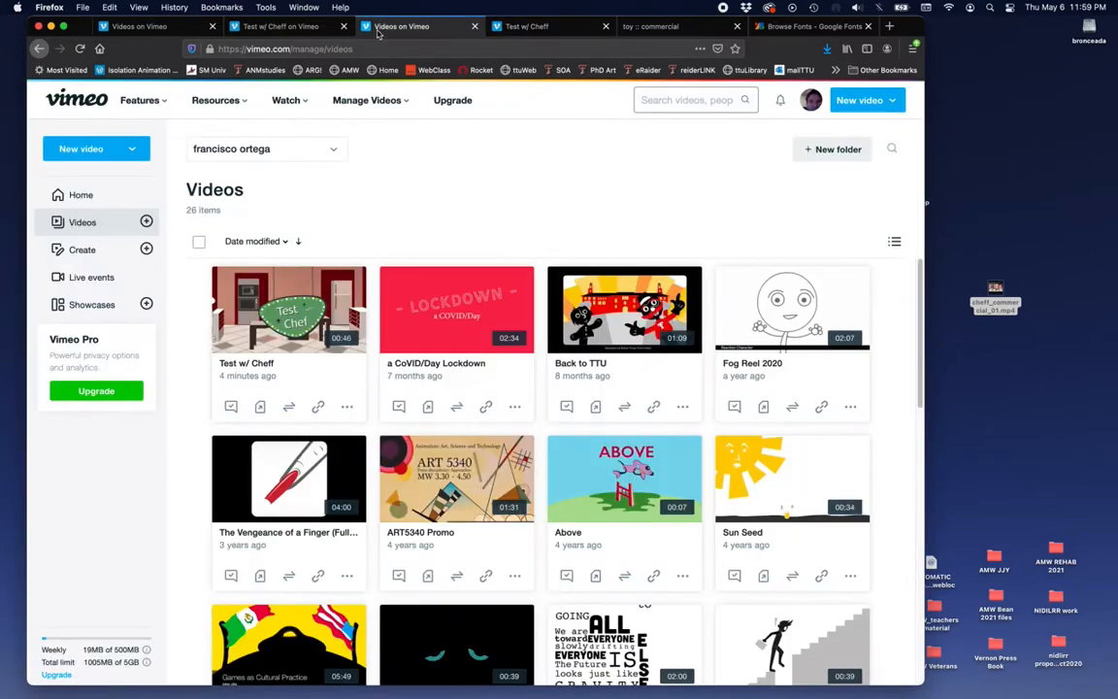
click(267, 26)
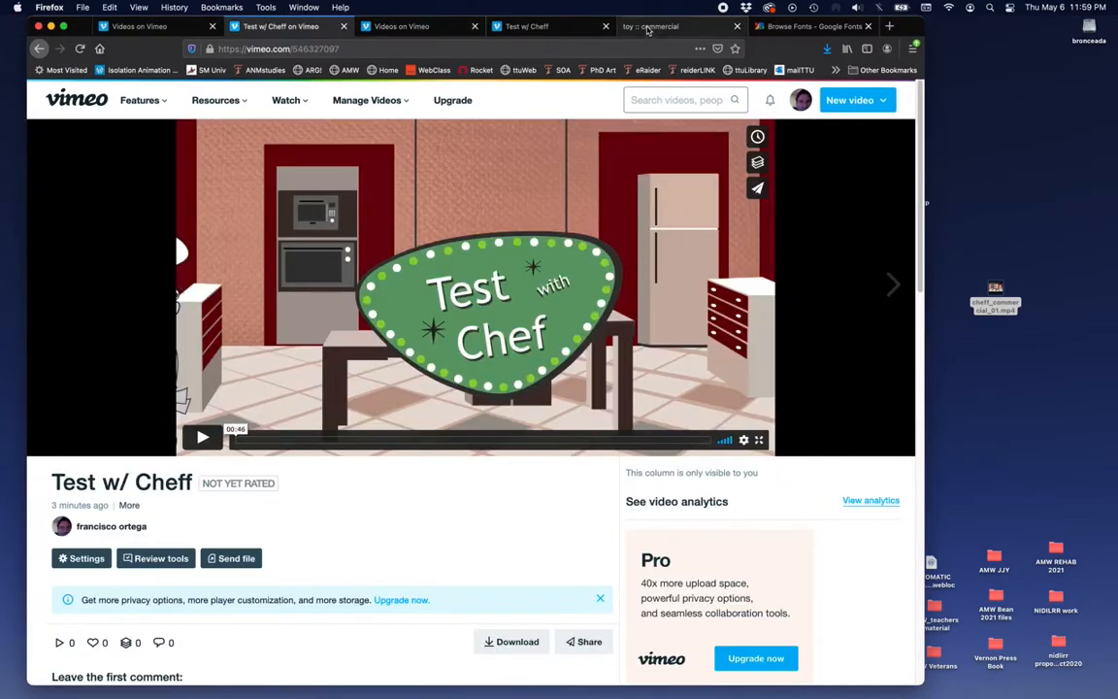
click(633, 26)
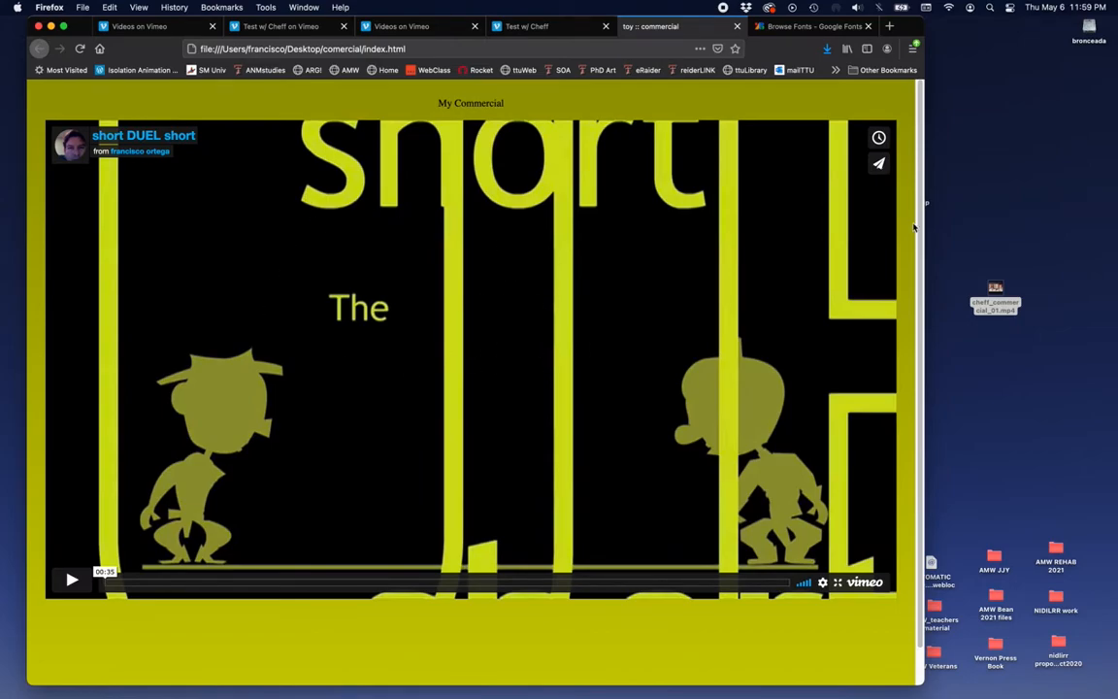
drag(918, 225, 578, 225)
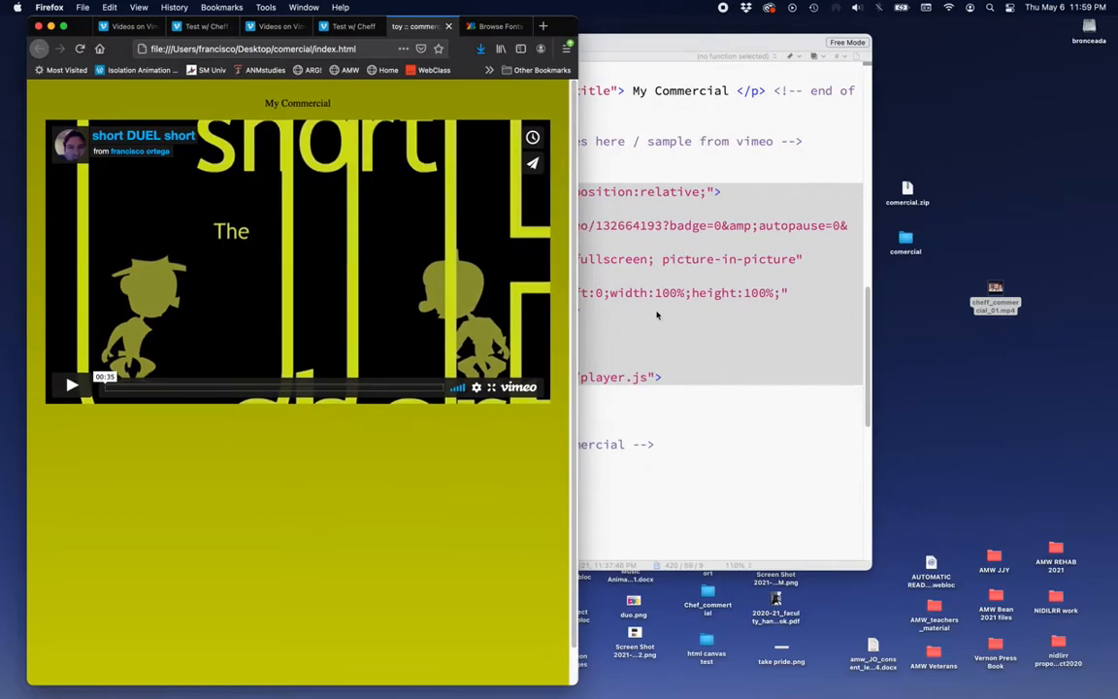
Replace the selected sample code in BBEdit with the copied Test w/ Cheff embed code, putting the closing div and script on separate lines.
click(667, 405)
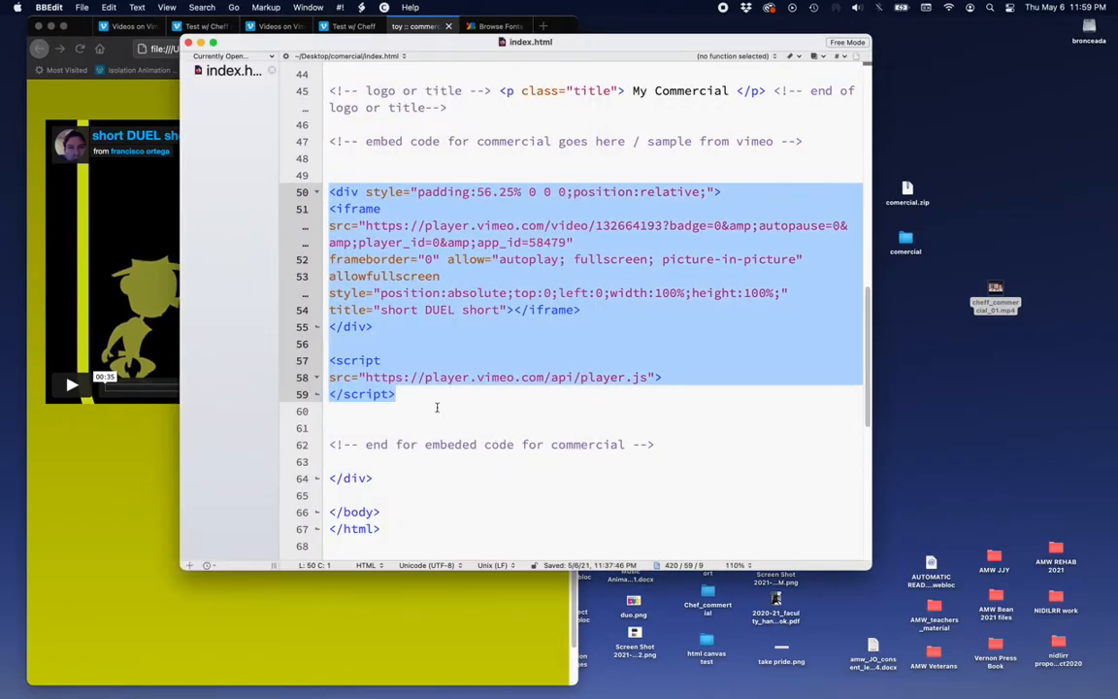
text(<div style="padding:56.25% 0 0 0;position:relative;"><iframe src="https://player.vimeo.com/video/546327097?badge=0&amp;autopause=0&amp;player_id=0&amp;app_id=58479" frameborder="0" allow="autoplay; fullscreen; picture-in-picture" allowfullscreen style="position:absolute;top:0;left:0;width:100%;height:100%;" title="Test w/ Cheff"></iframe></div><script src="https://player.vimeo.com/api/player.js"></script>)
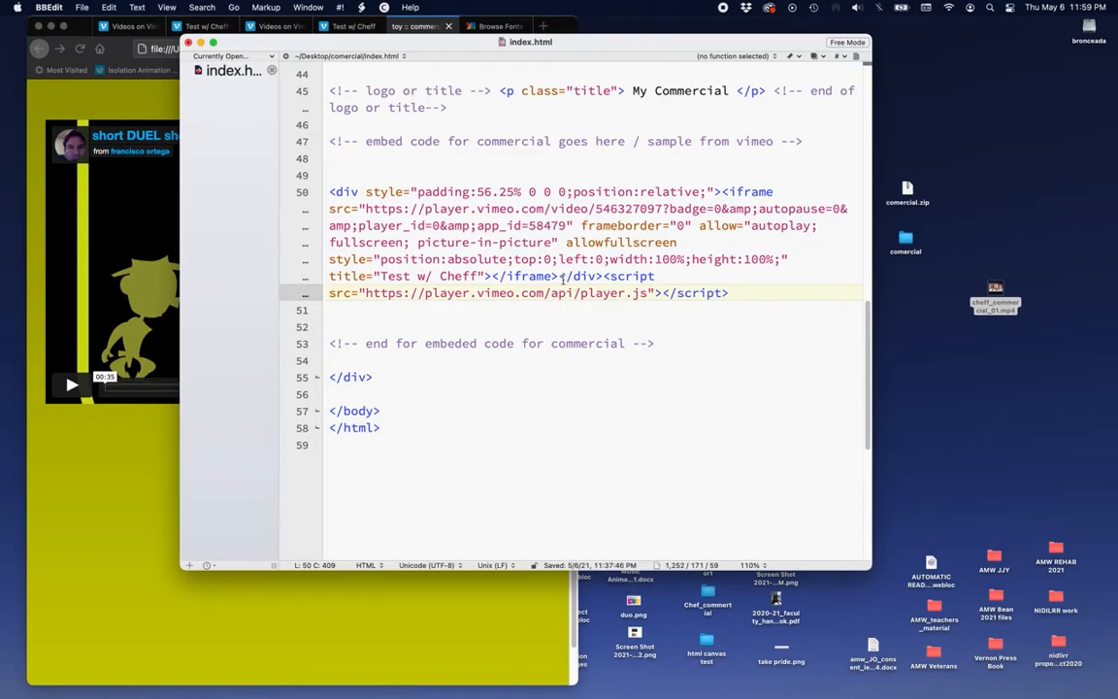
click(603, 277)
key(Return)
key(Return)
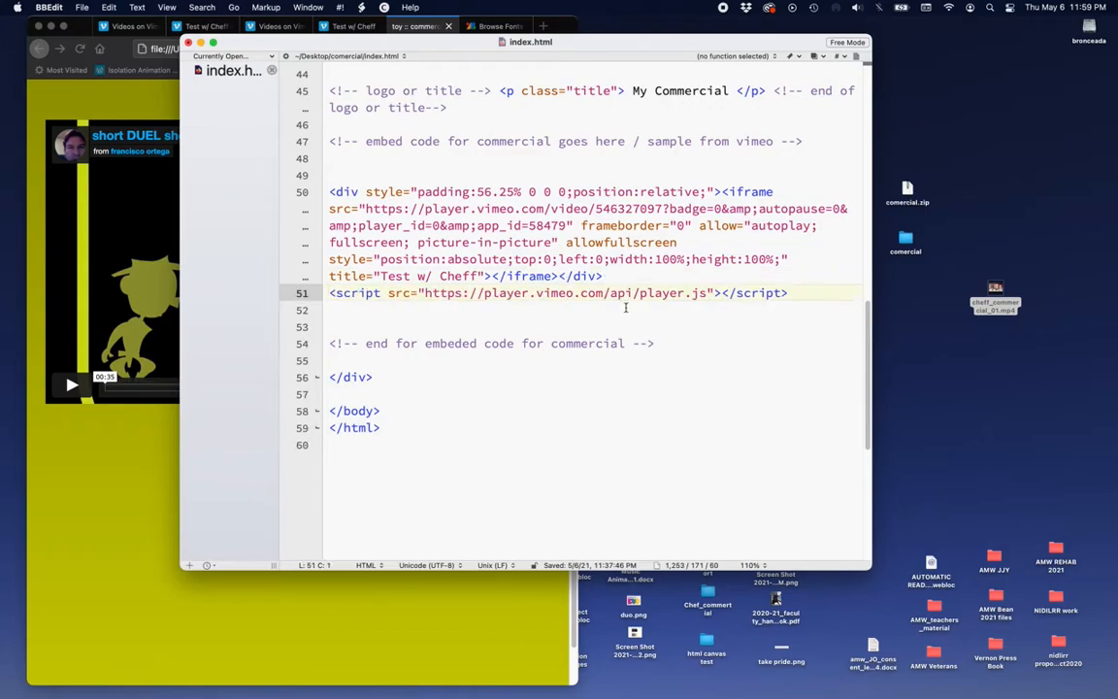
click(561, 277)
key(Return)
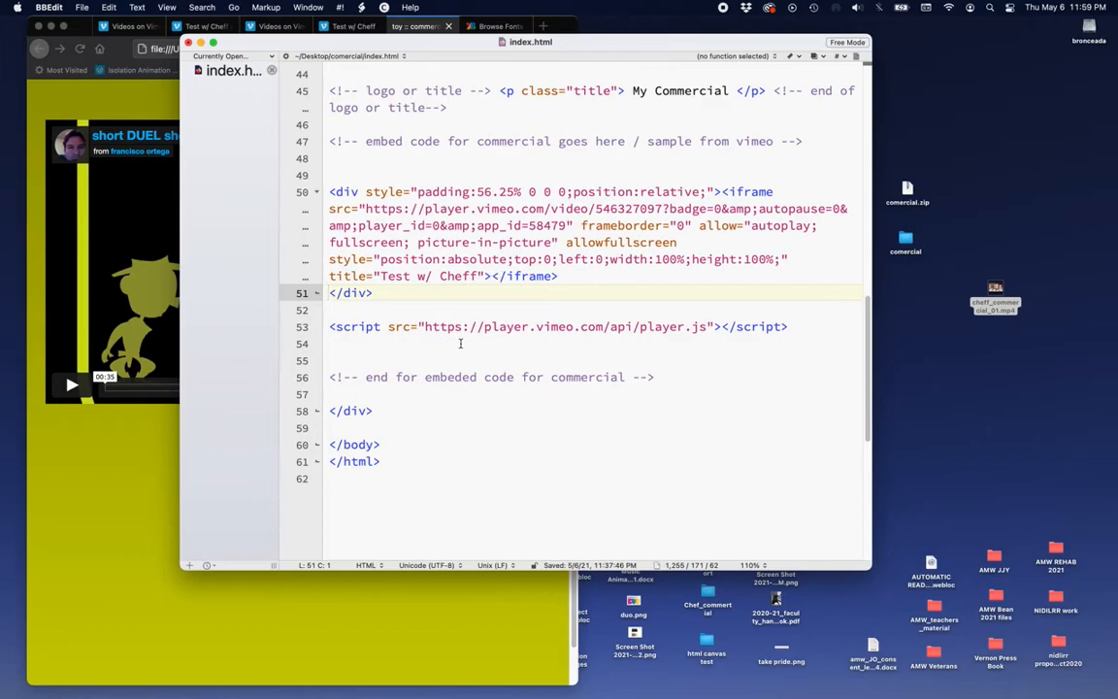
click(469, 308)
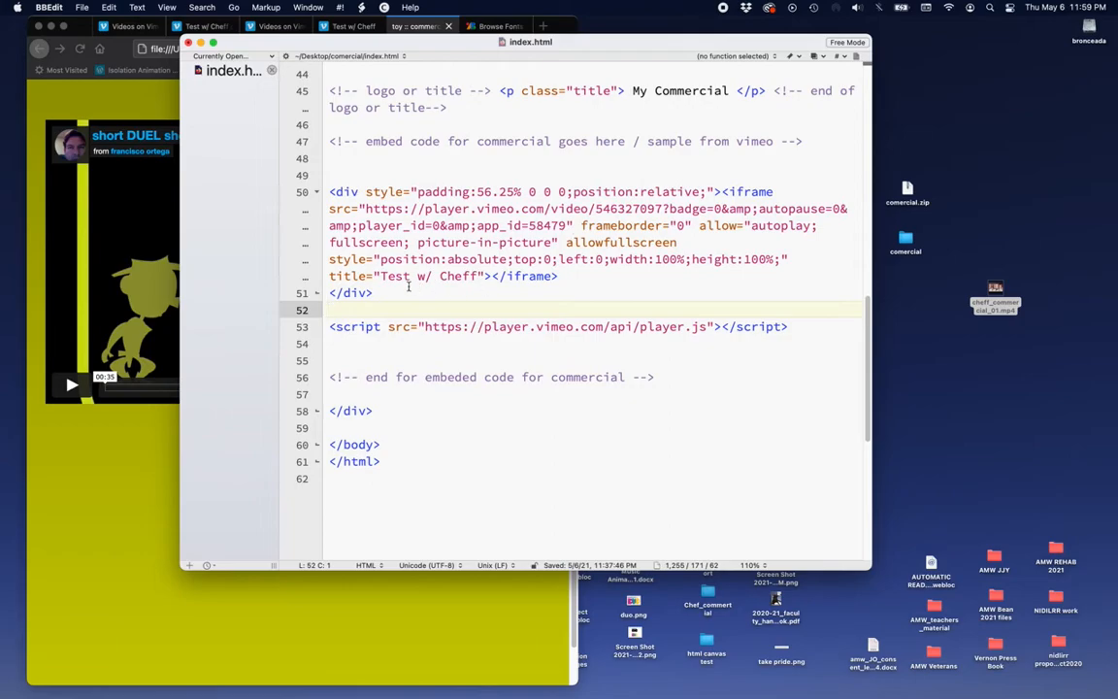
Examine the iframe's title attribute in the pasted code and compare it with the title overlay in the Firefox preview.
drag(381, 278, 479, 281)
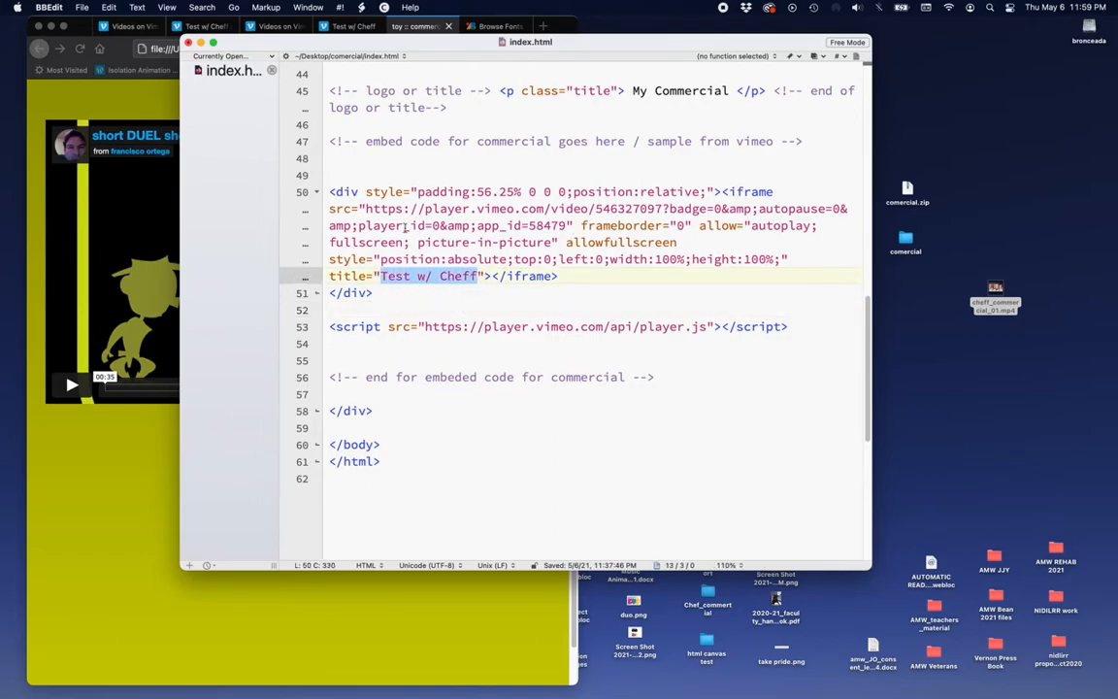
click(454, 310)
click(475, 276)
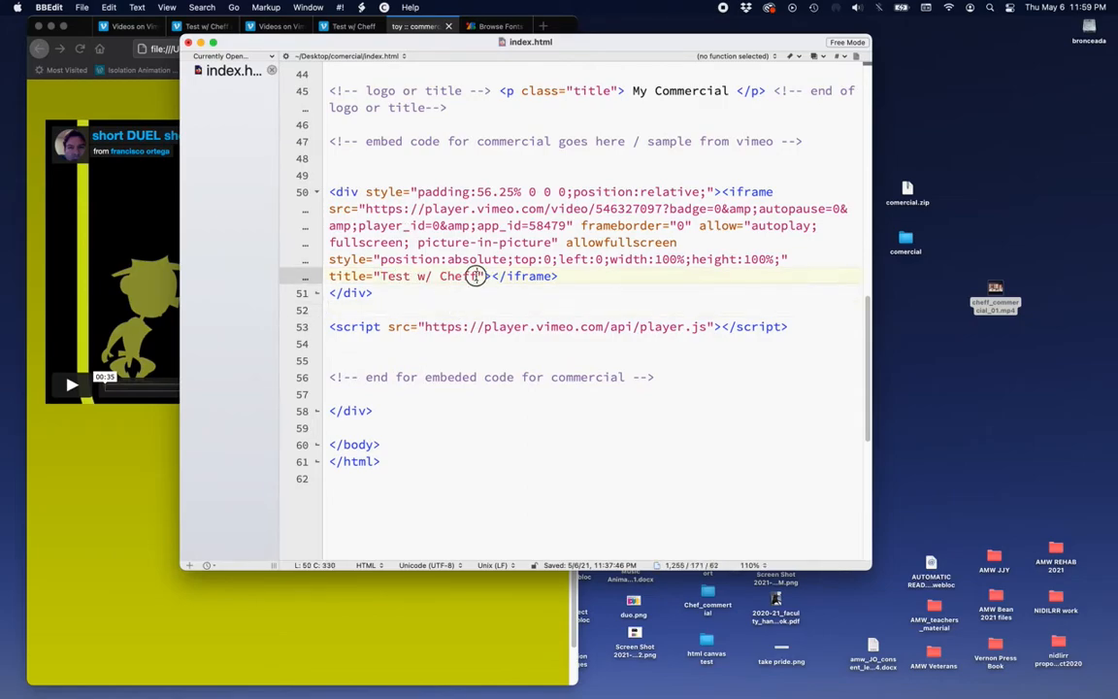
drag(476, 275, 380, 276)
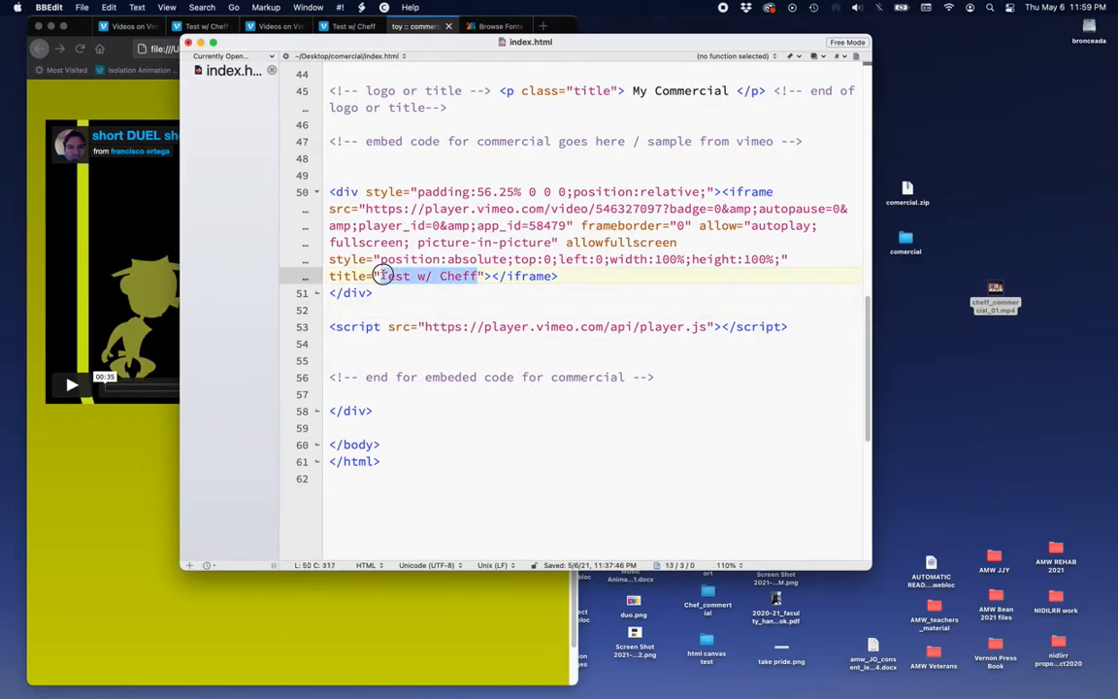
click(145, 493)
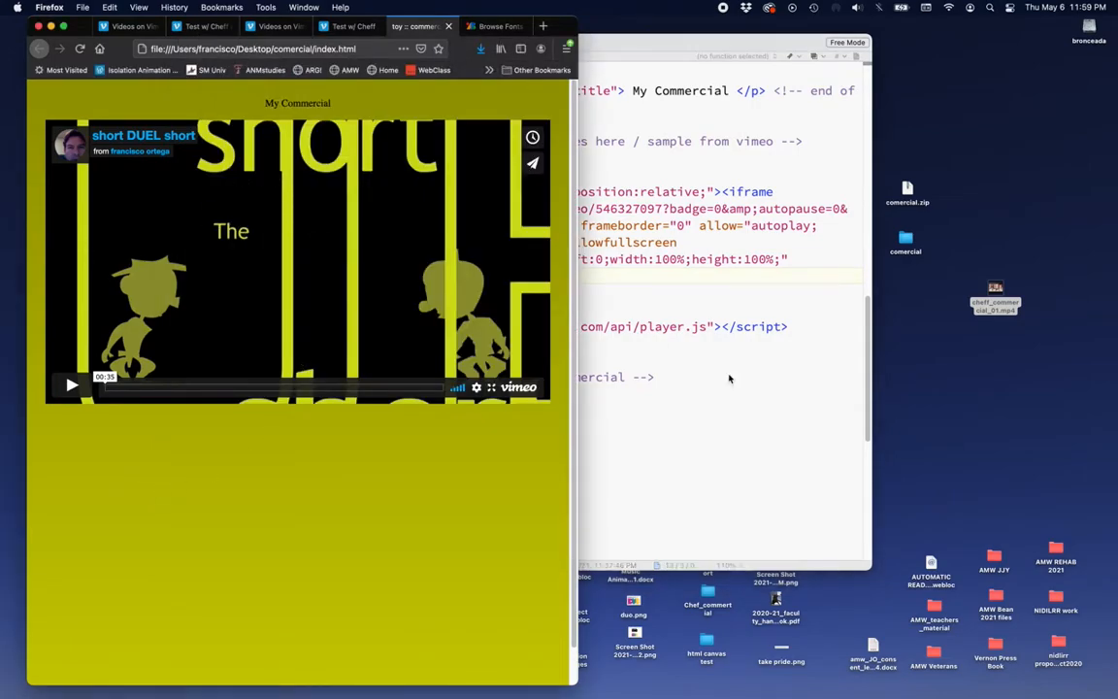
Save index.html in BBEdit and reload the commercial page in Firefox.
click(730, 410)
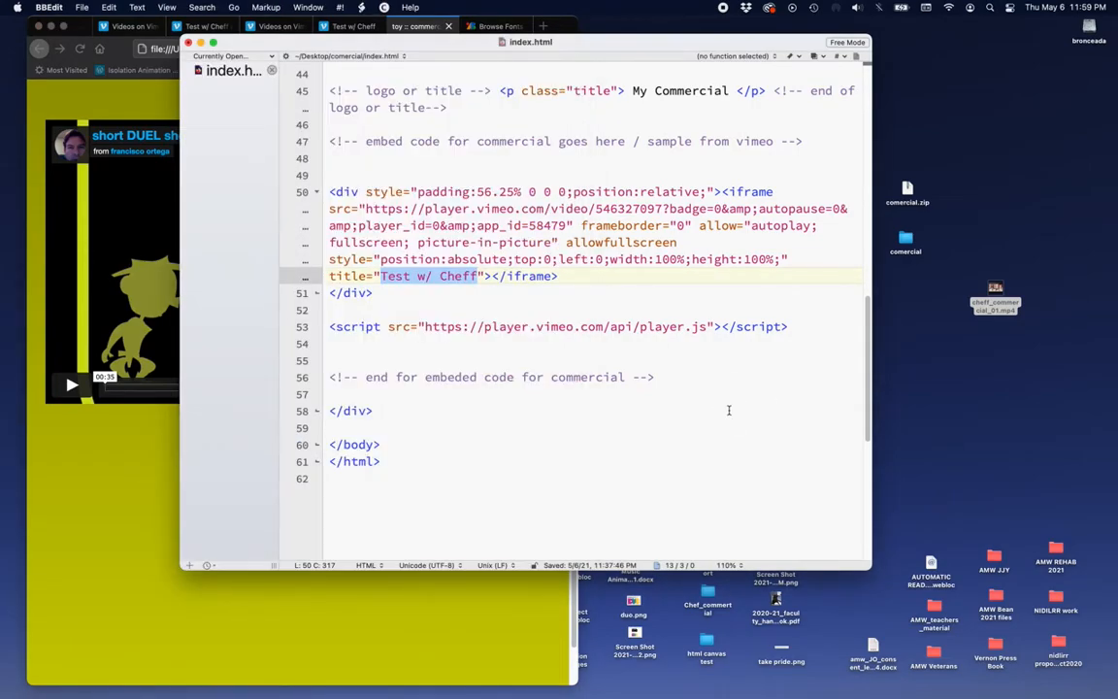
key(super+s)
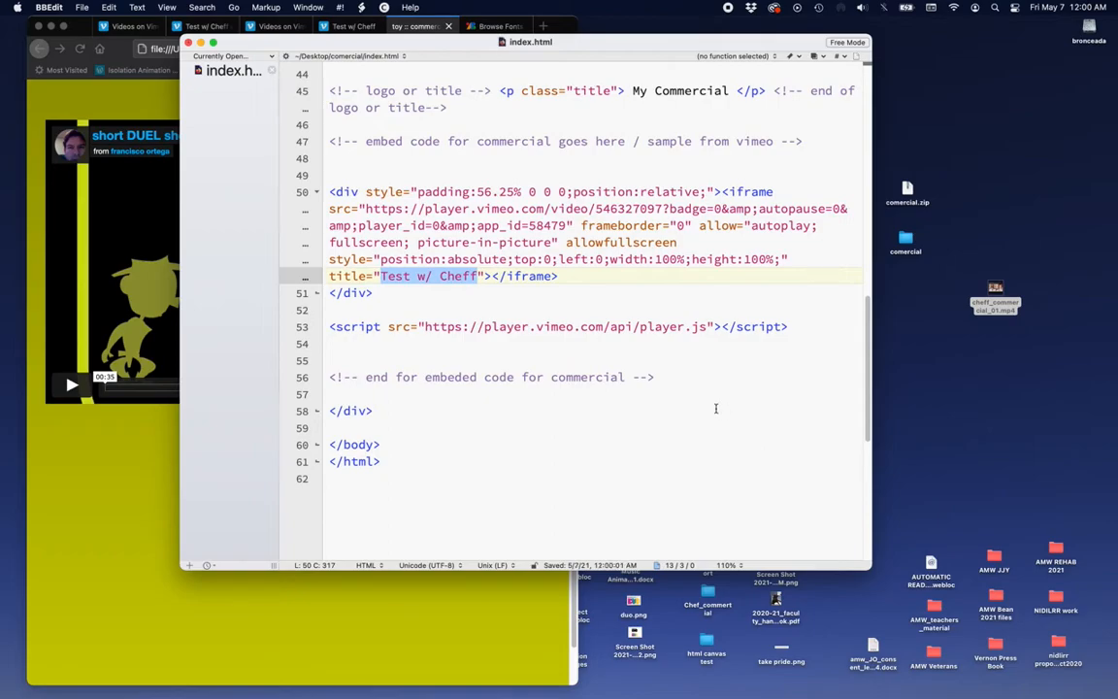
click(73, 466)
click(80, 49)
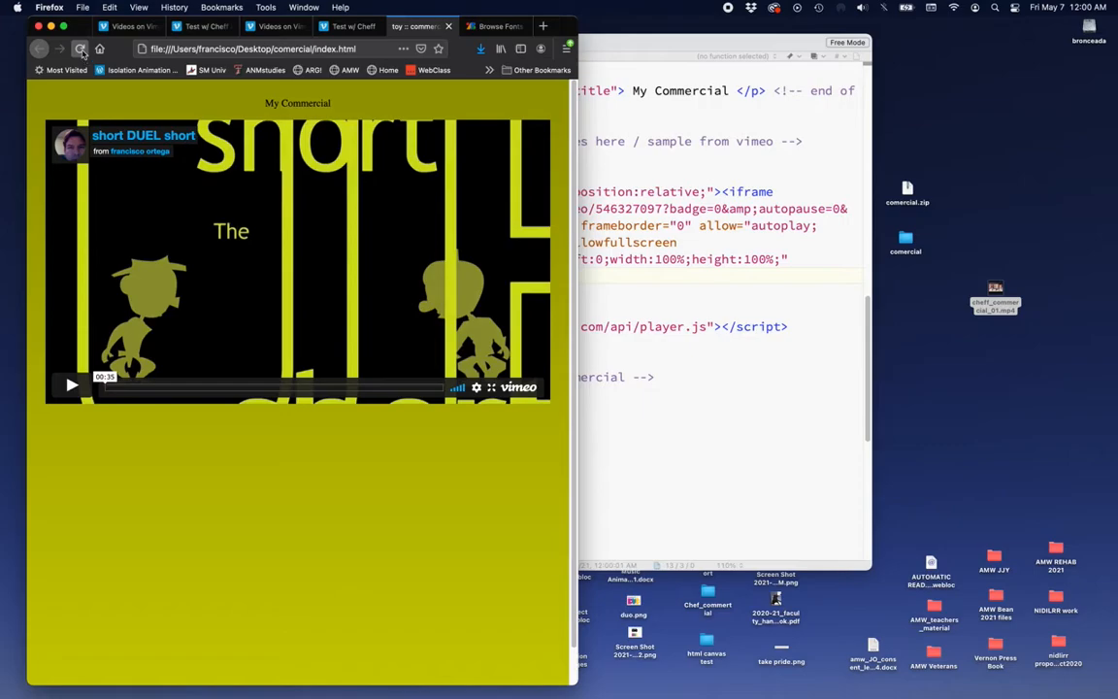
click(81, 50)
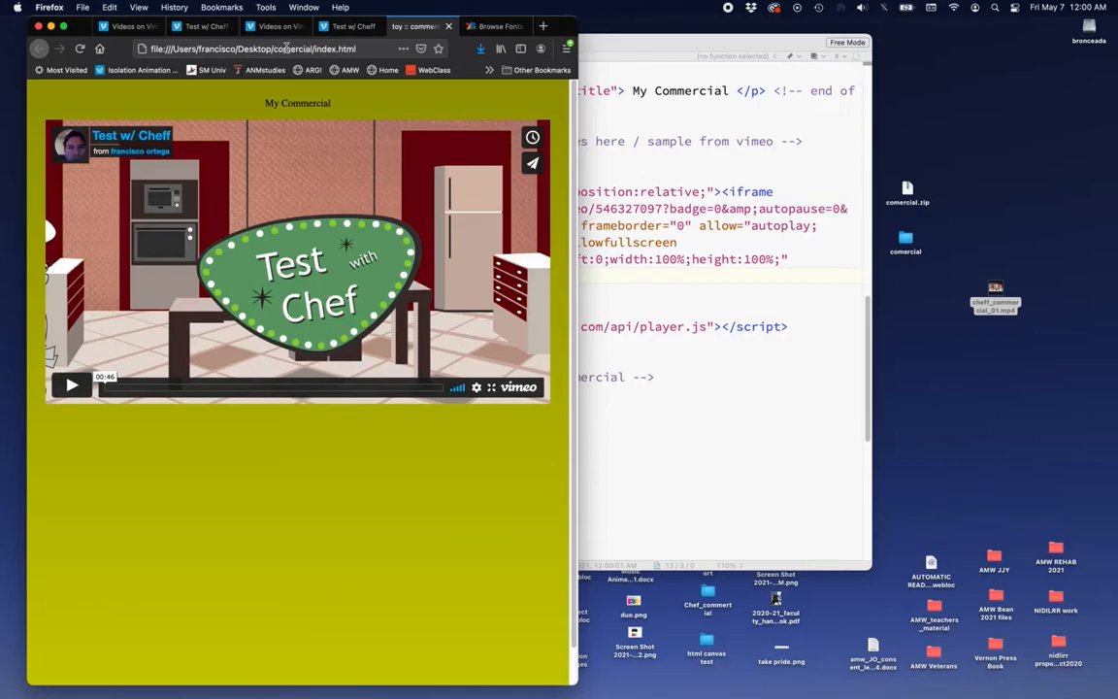
Return to the Test w/ Cheff video on Vimeo, widen the browser window and open the video's advanced settings.
click(341, 27)
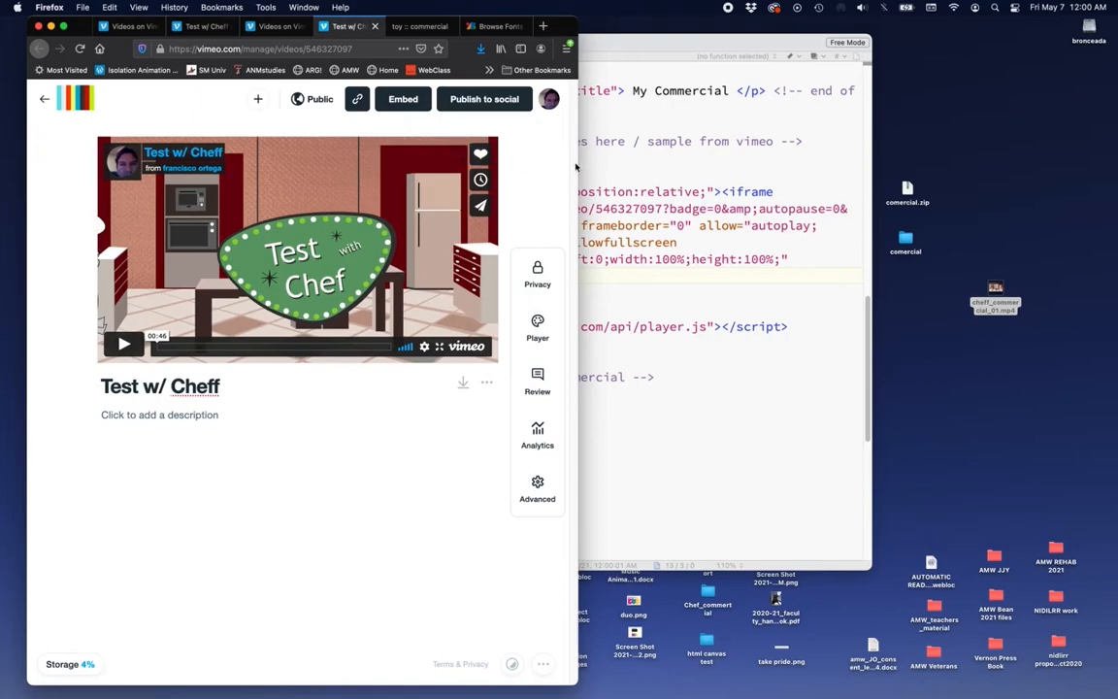
drag(580, 163, 675, 165)
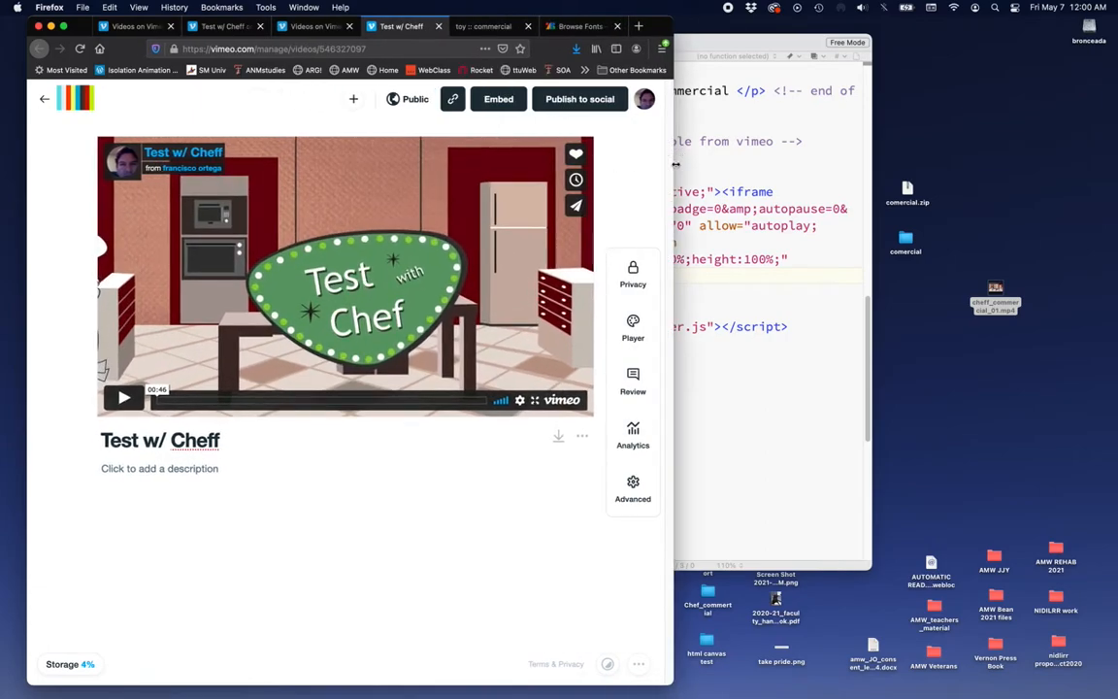
click(633, 484)
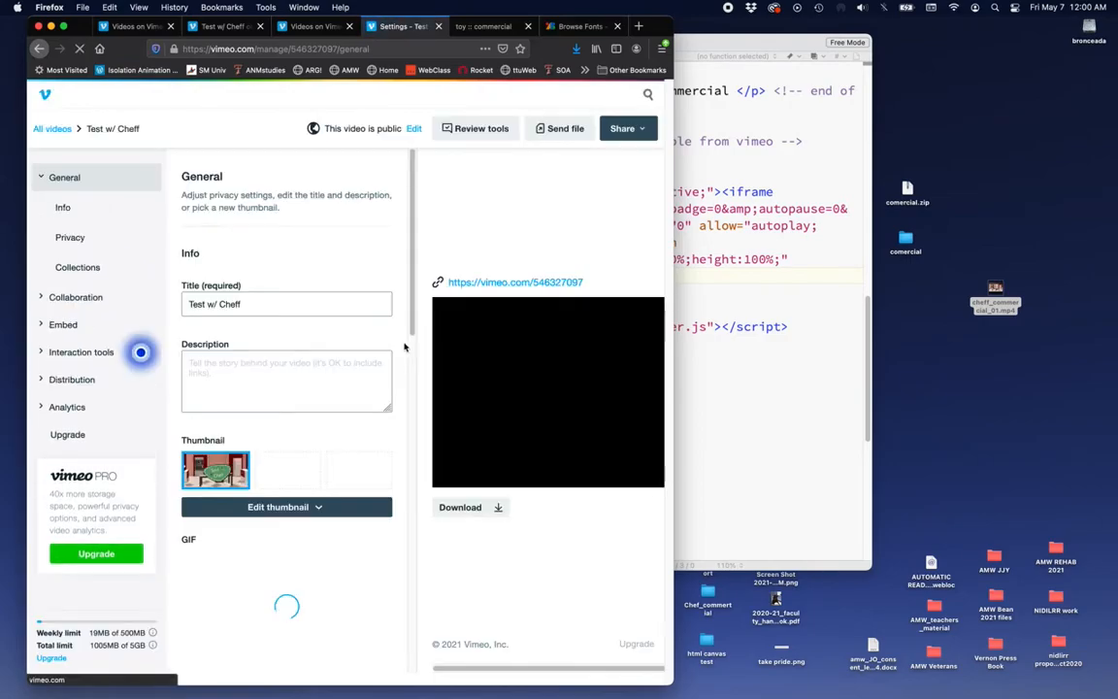
Review the video's general settings down to the Replace video option and dismiss its dialog without replacing the file.
scroll(406, 418, down, 10)
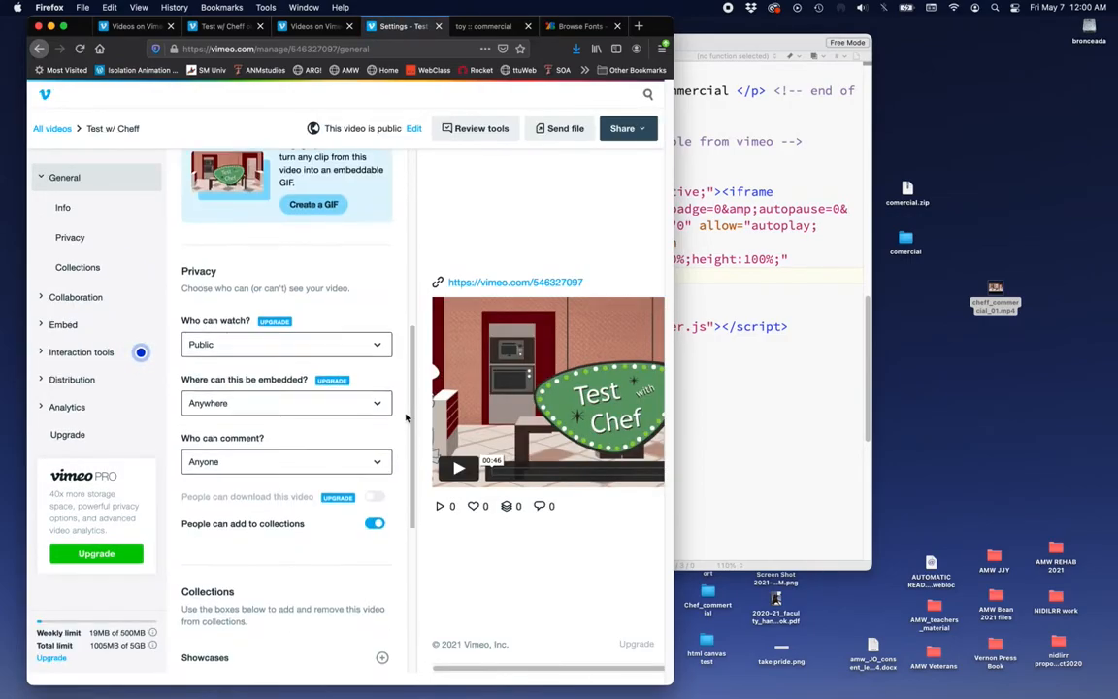
click(270, 622)
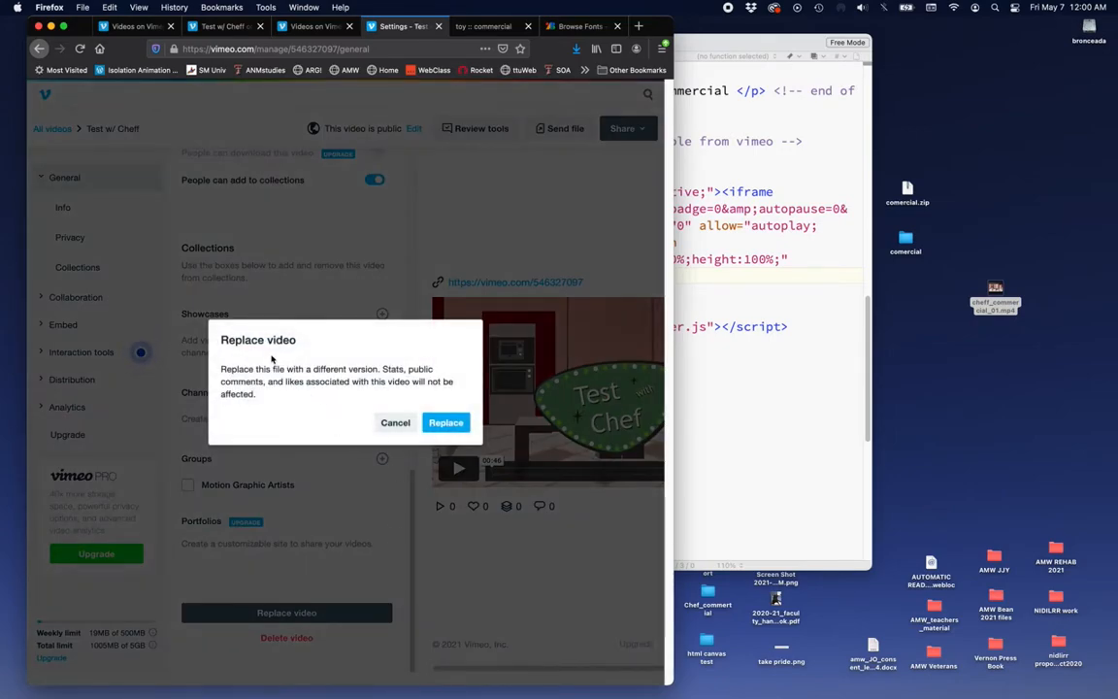
click(393, 424)
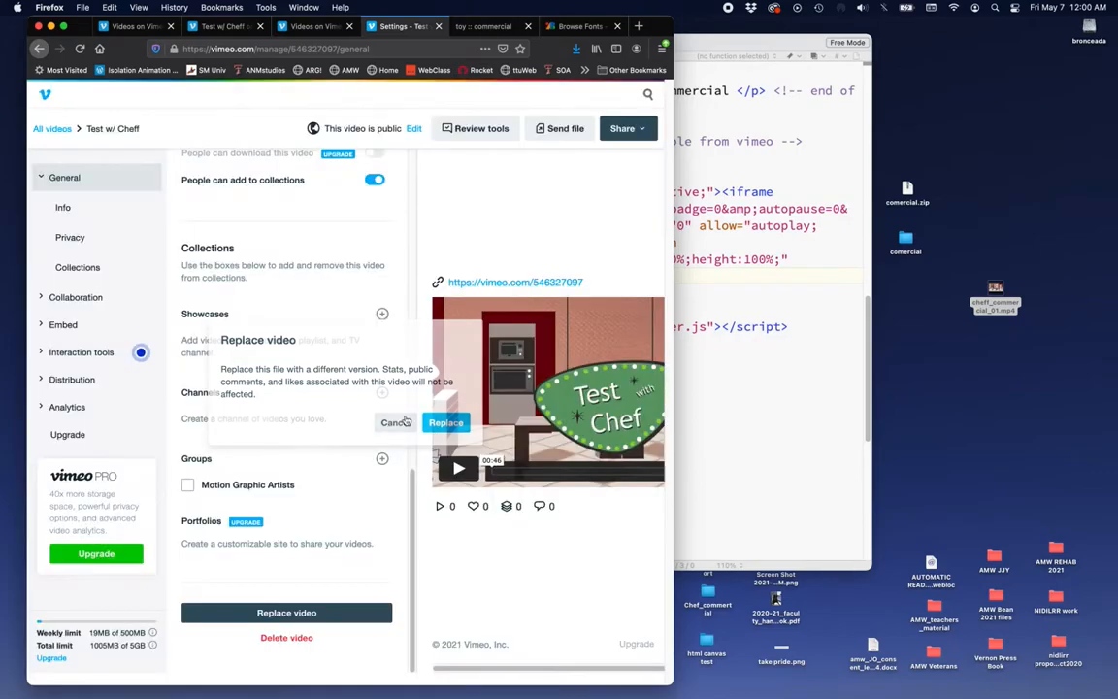
Widen the browser window, reopen Test w/ Cheff from the account's video list and copy its responsive embed code.
drag(673, 276, 840, 277)
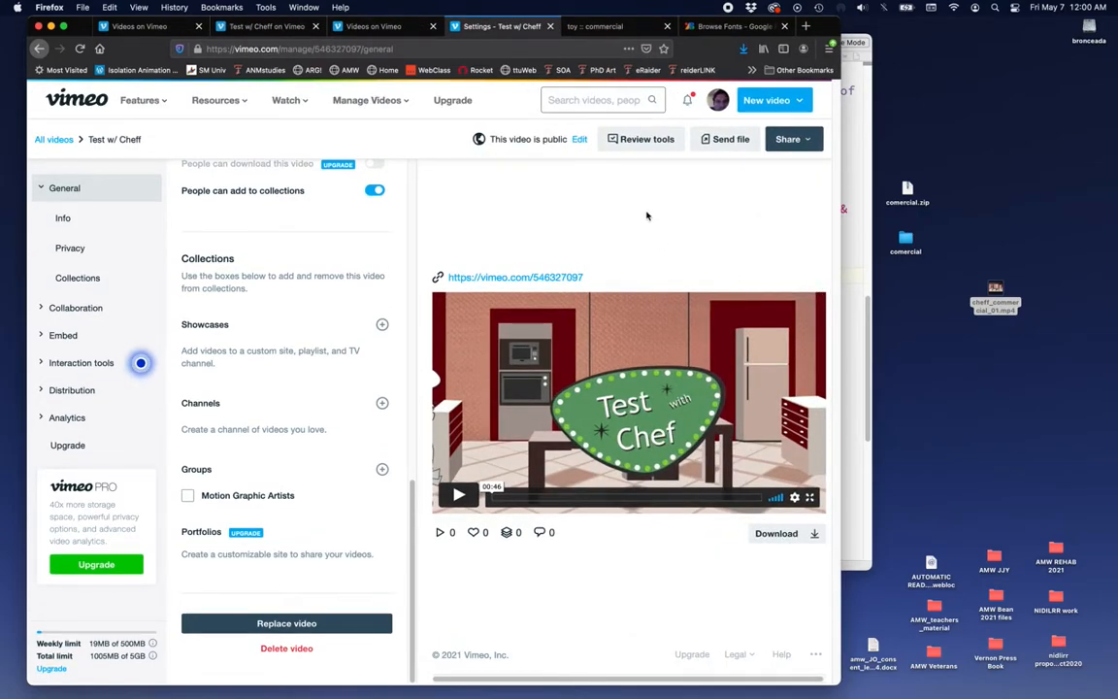
click(719, 103)
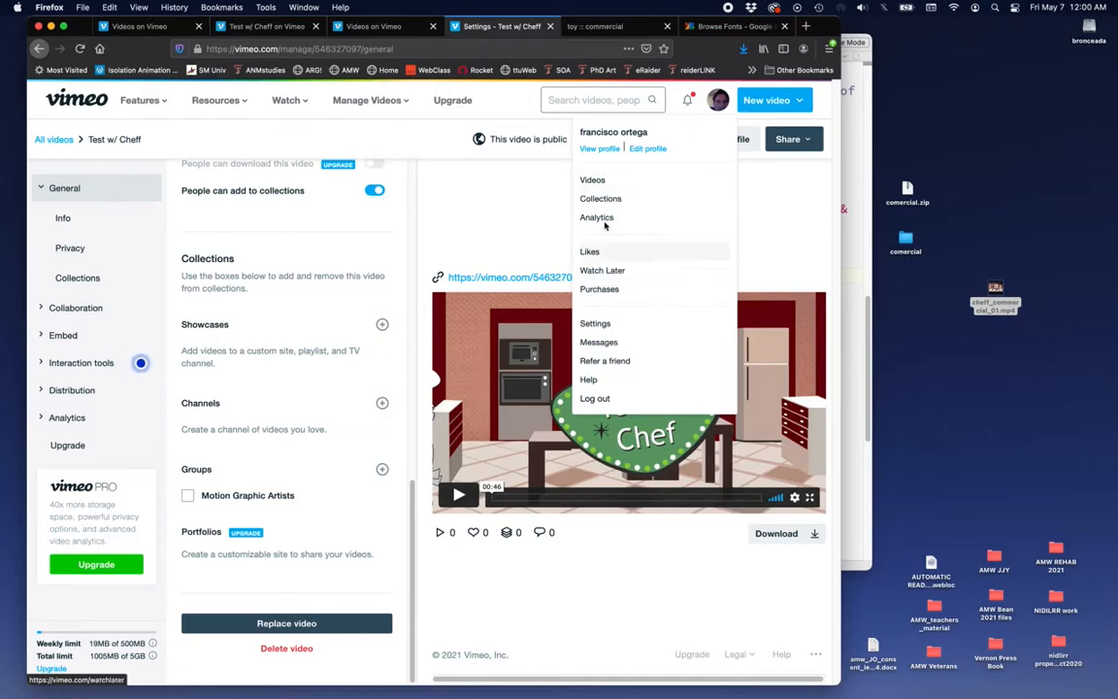
click(591, 179)
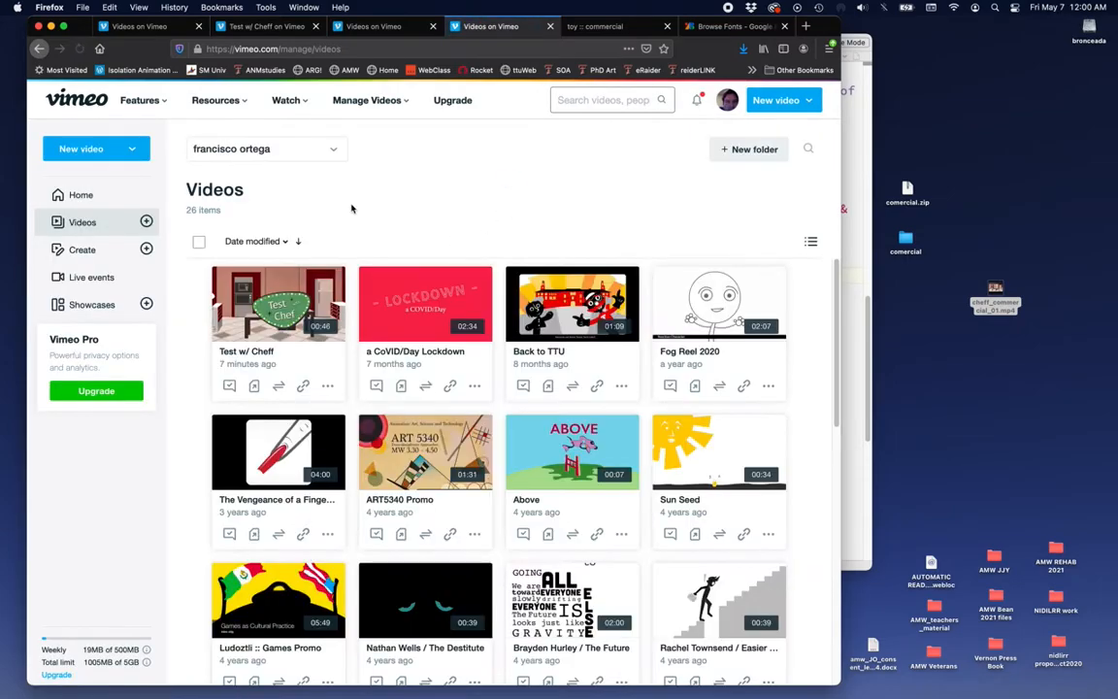
click(268, 316)
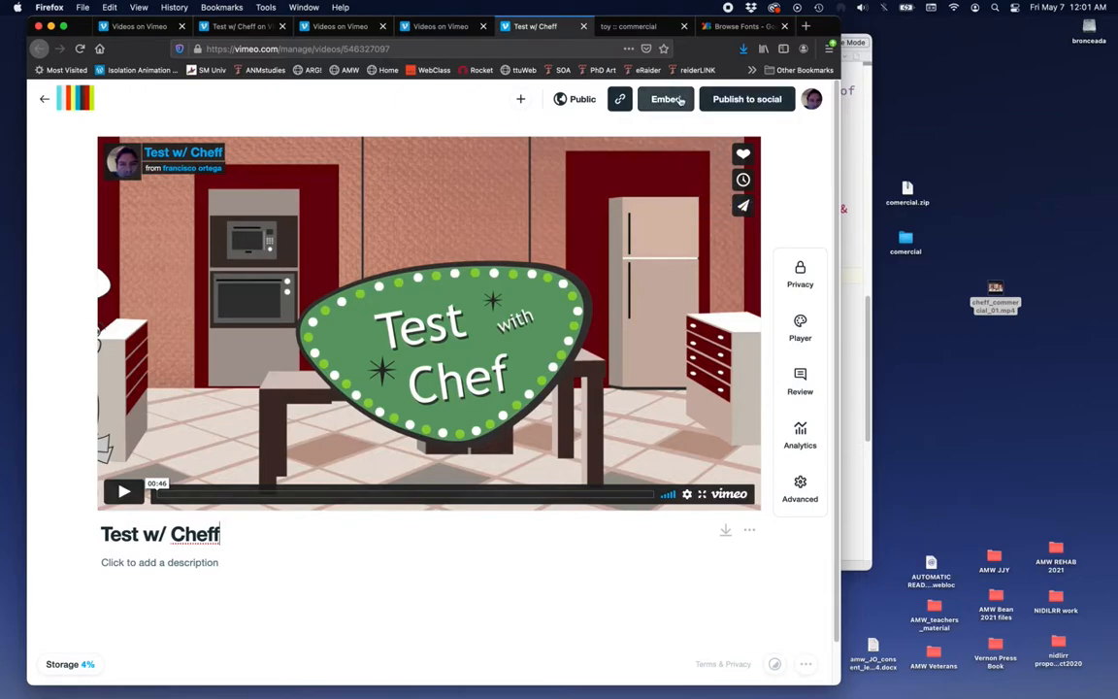
click(643, 99)
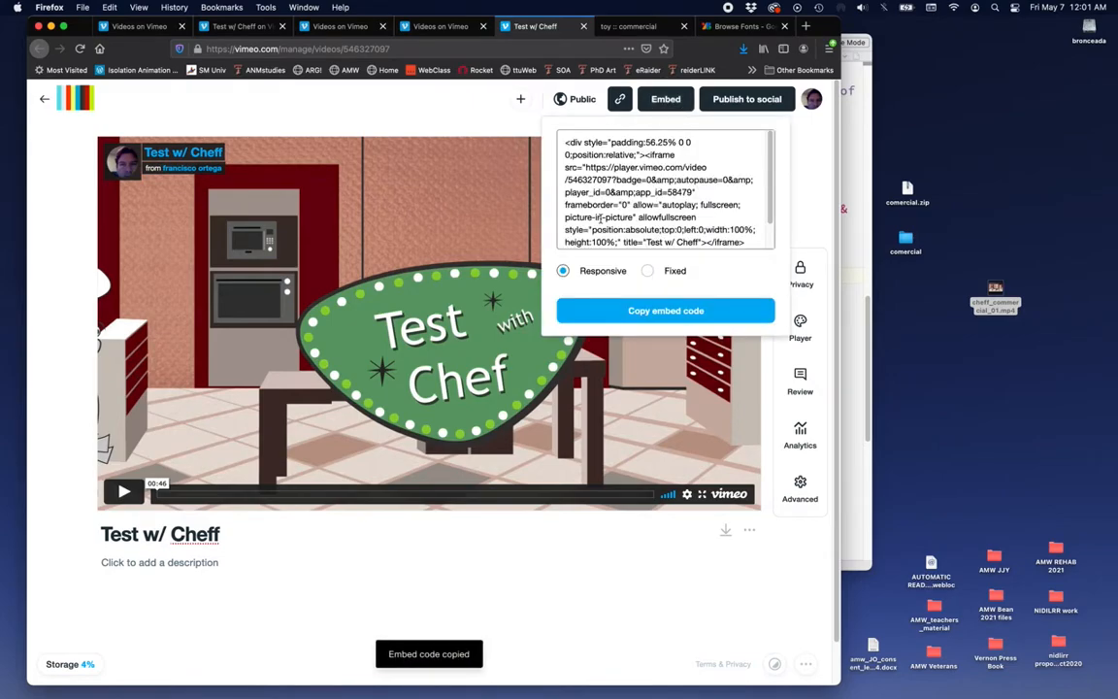
scroll(541, 194, down, 2)
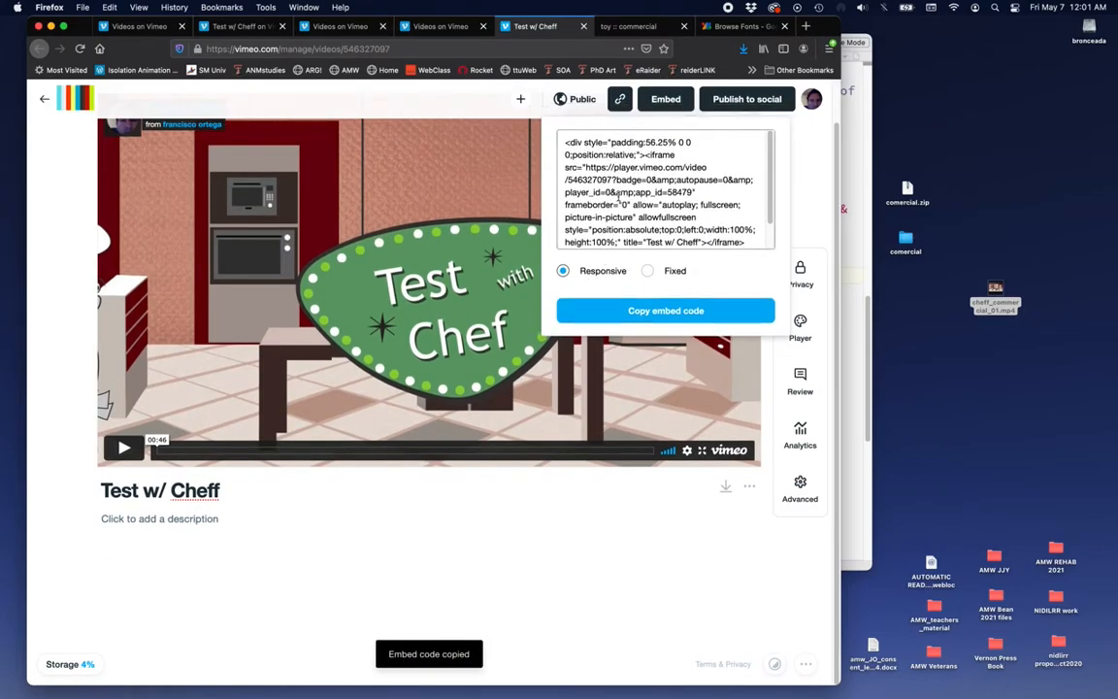
Check the pasted embed code in BBEdit with other apps hidden, and reload the commercial page in Firefox.
click(862, 260)
key(alt+super+h)
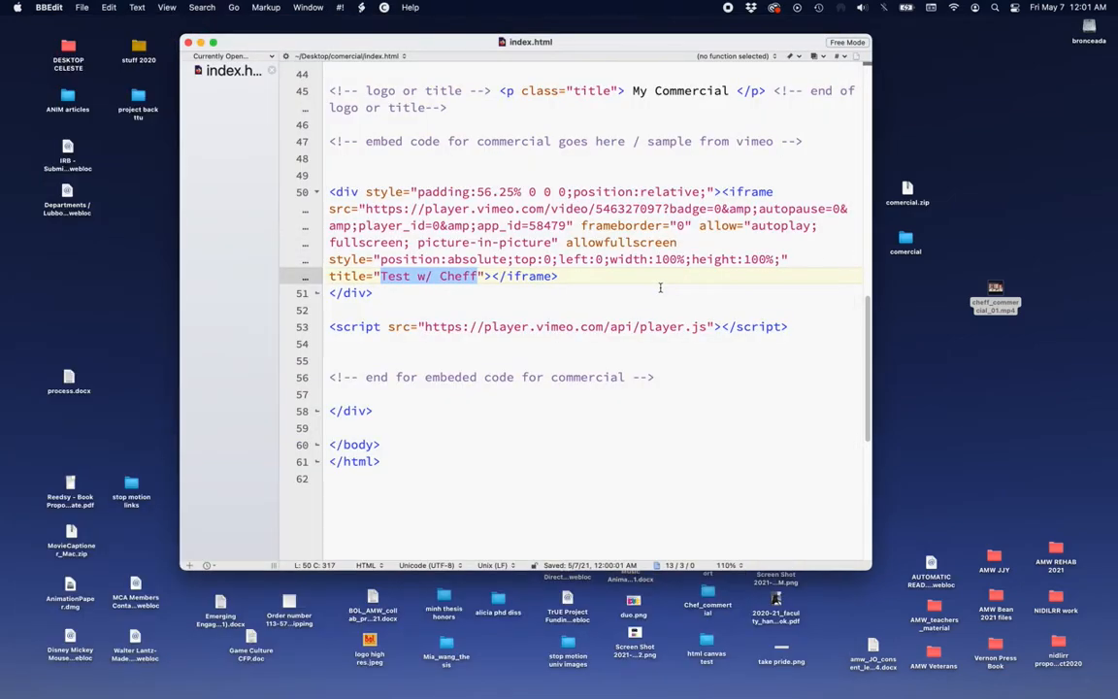
click(393, 308)
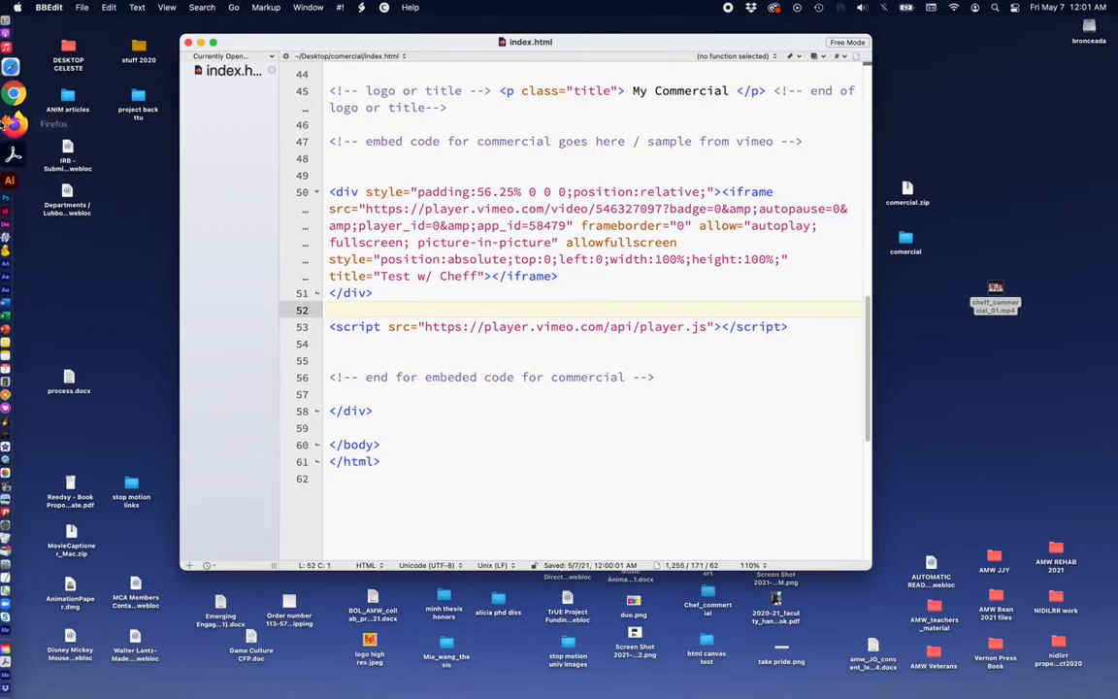
click(21, 109)
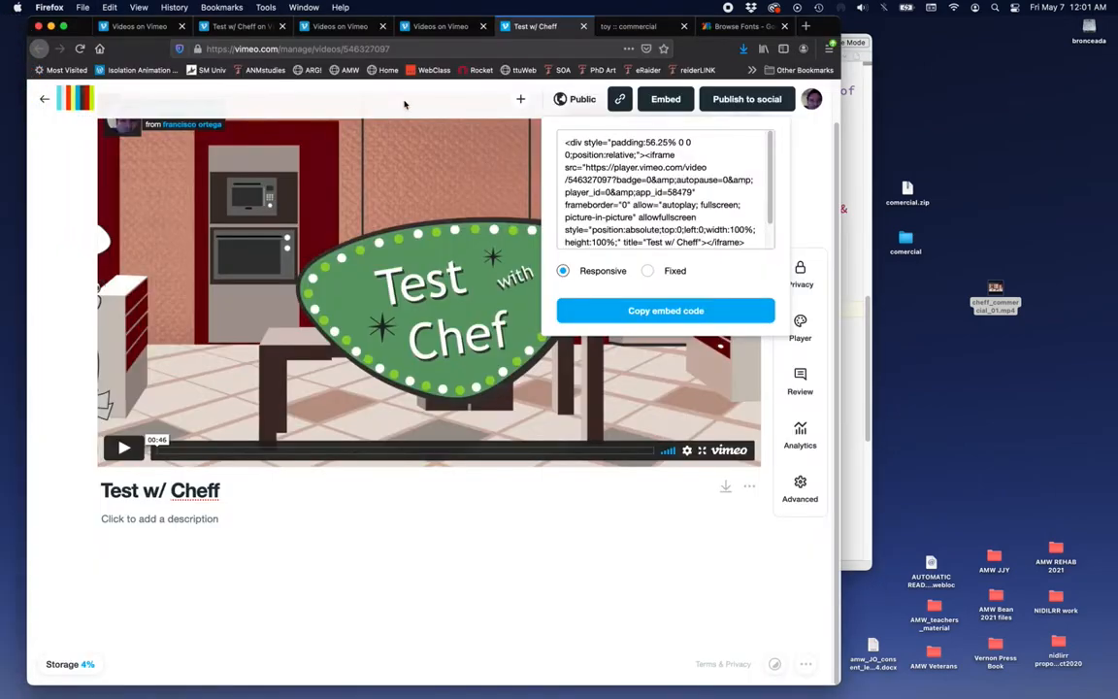
click(626, 26)
click(80, 48)
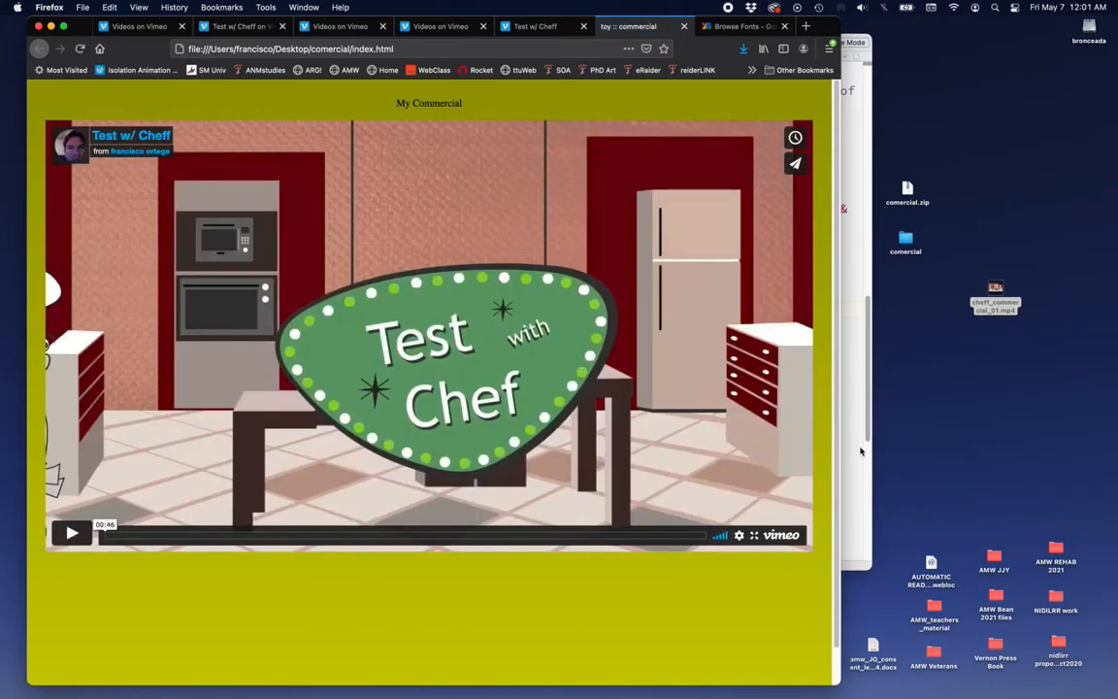
Narrow the Firefox window and examine the My Commercial heading above the embedded video.
drag(840, 441, 626, 432)
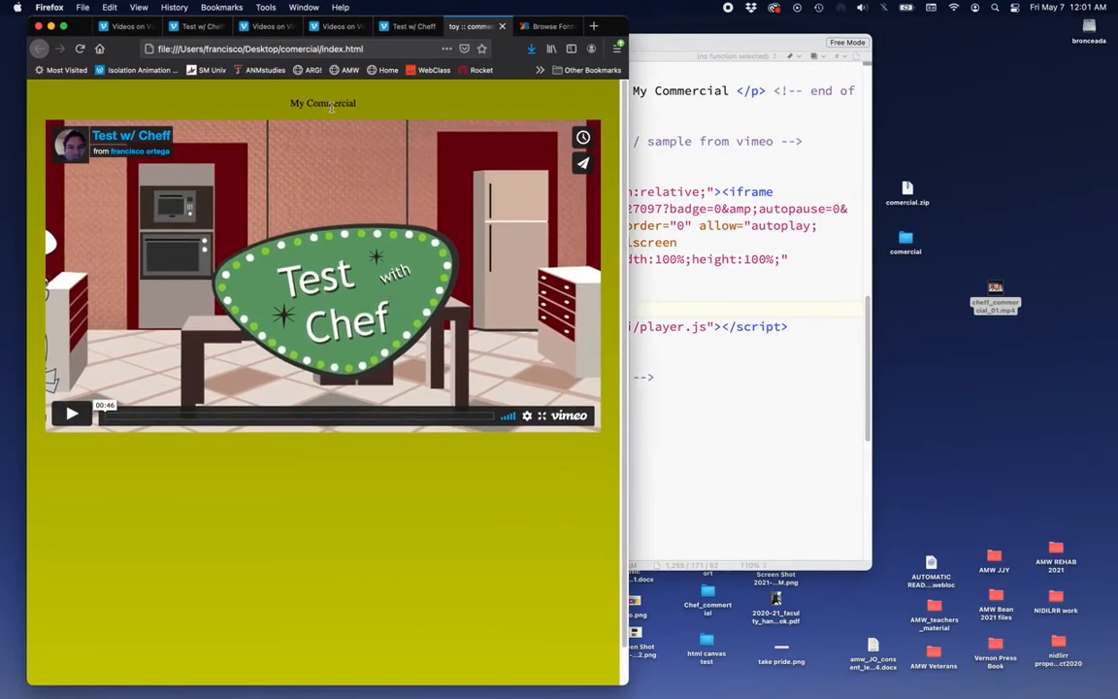
drag(367, 105, 250, 97)
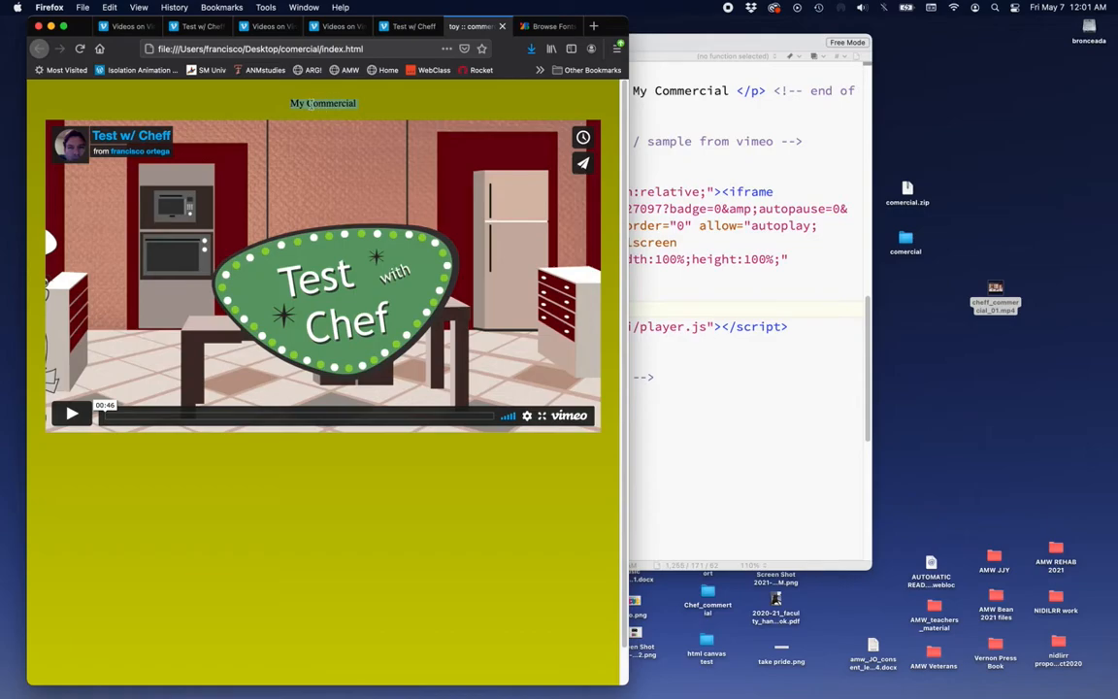
click(416, 514)
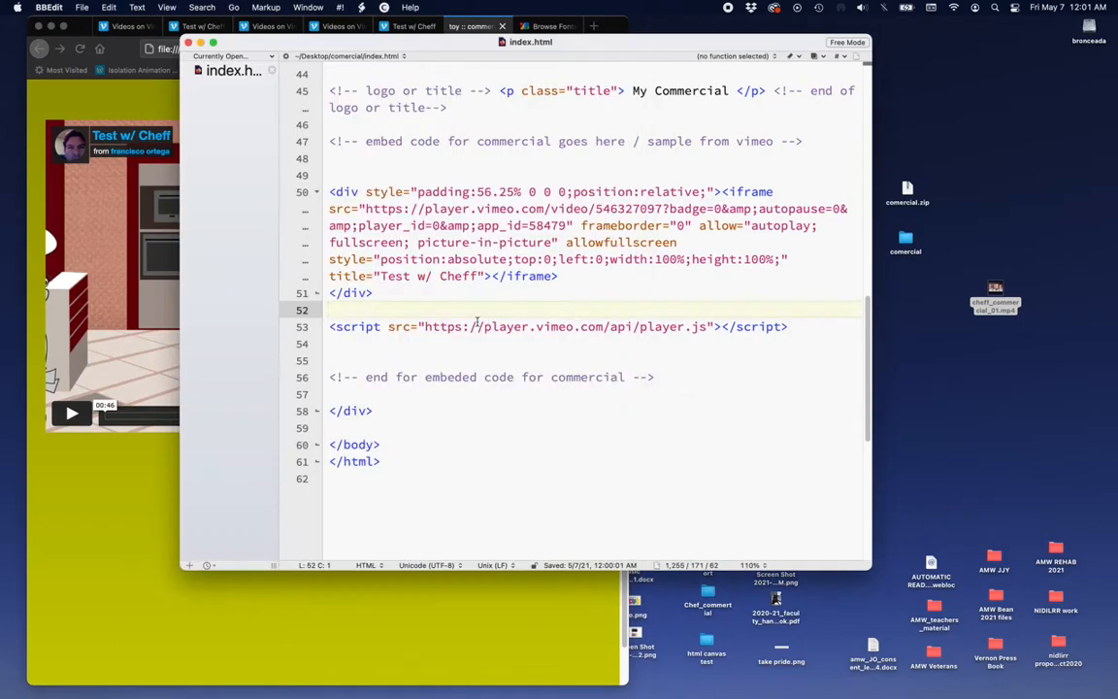
In BBEdit, set the fallback background colour in the body style of index.html to #CC3366.
scroll(476, 322, up, 8)
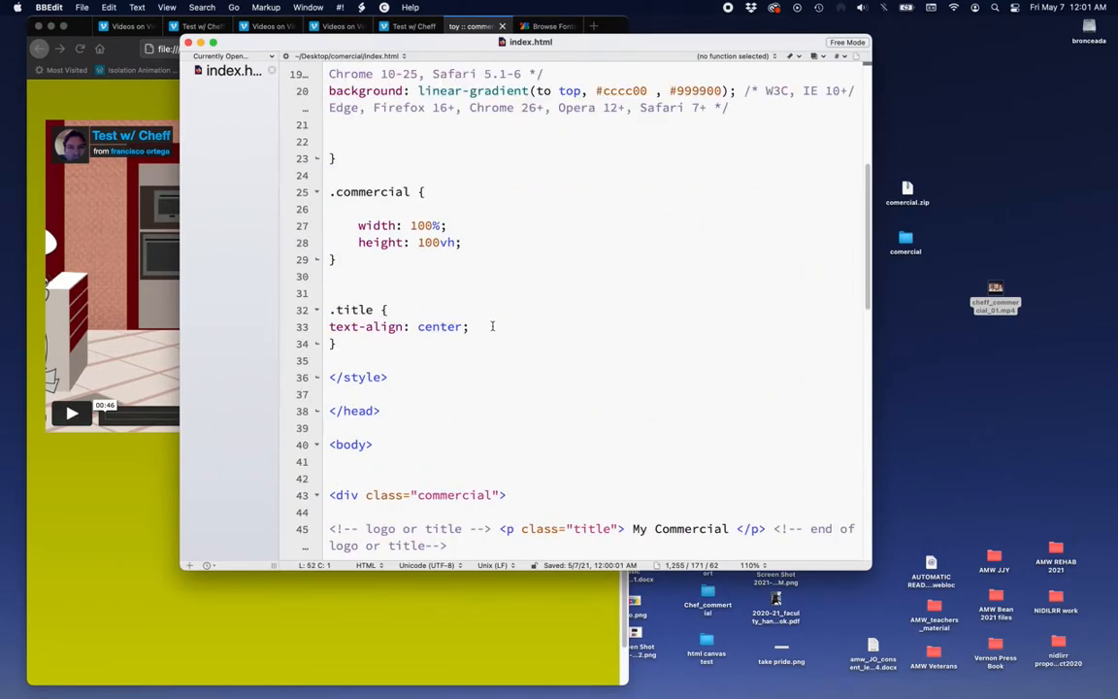
scroll(492, 326, up, 6)
scroll(492, 326, down, 2)
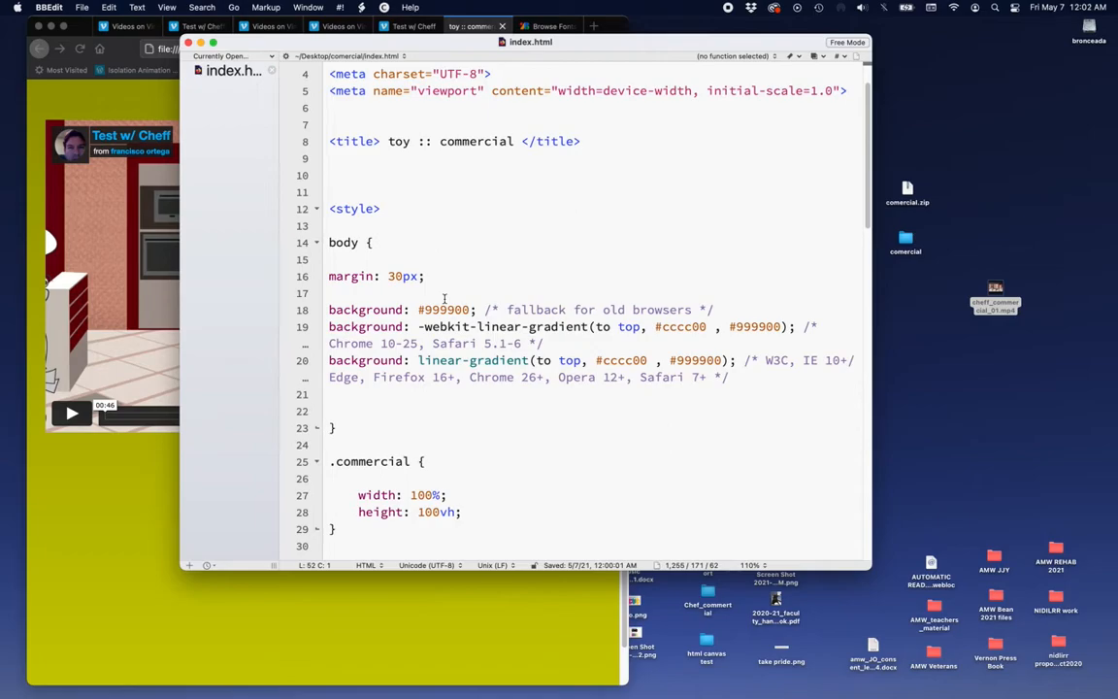
double_click(444, 310)
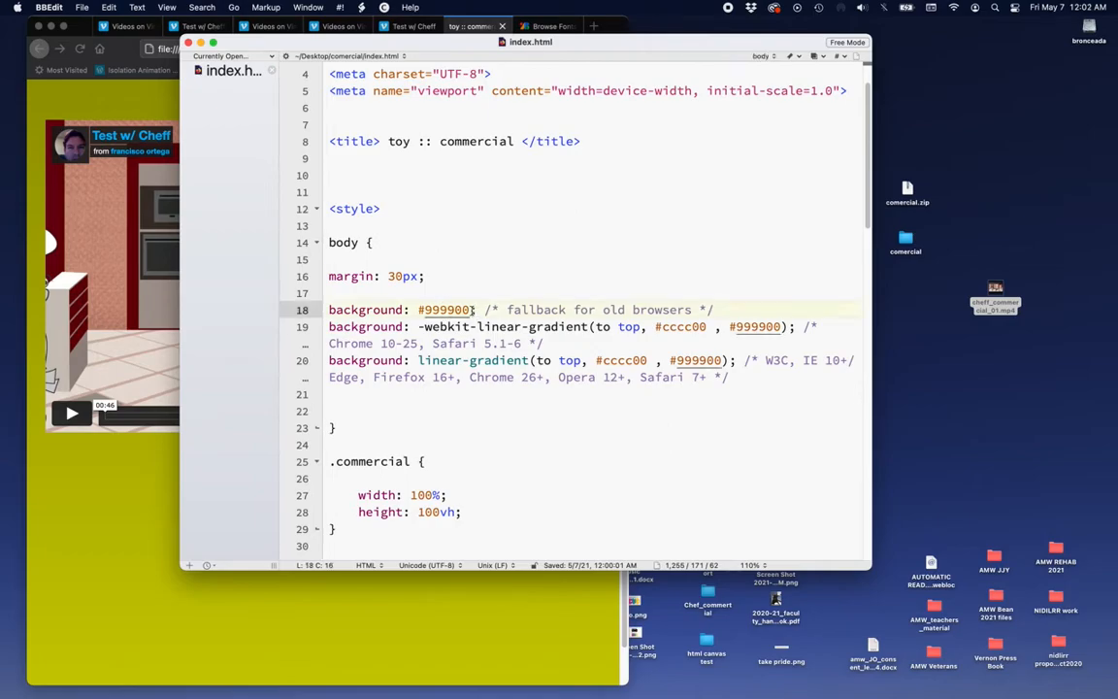
drag(425, 310, 470, 309)
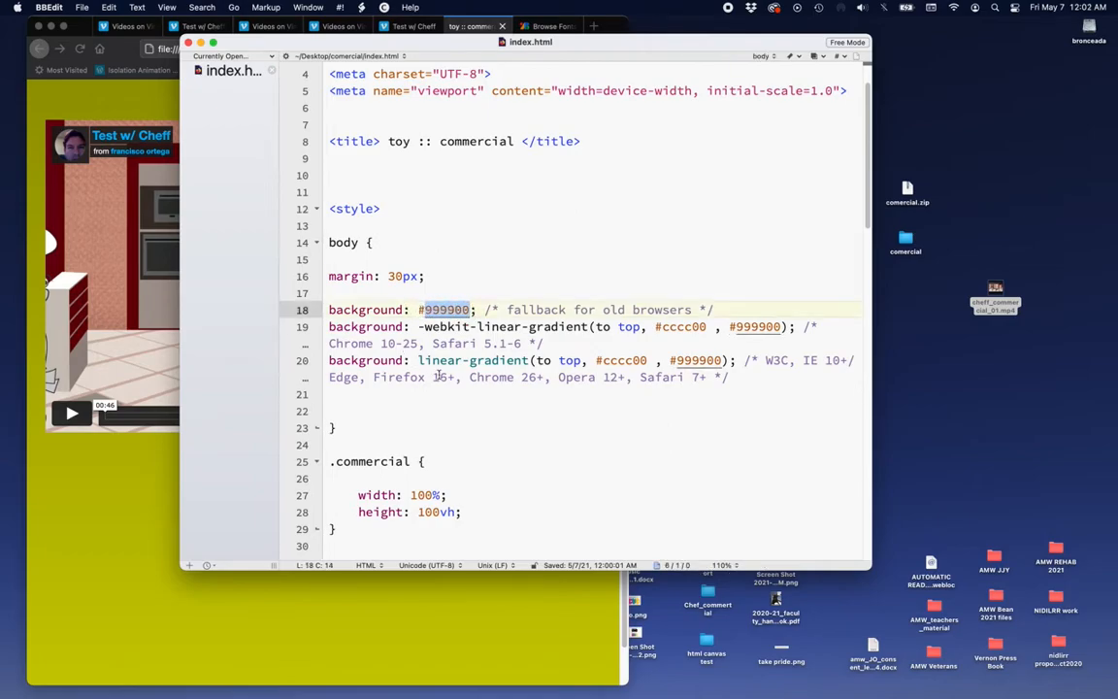
scroll(439, 377, up, 2)
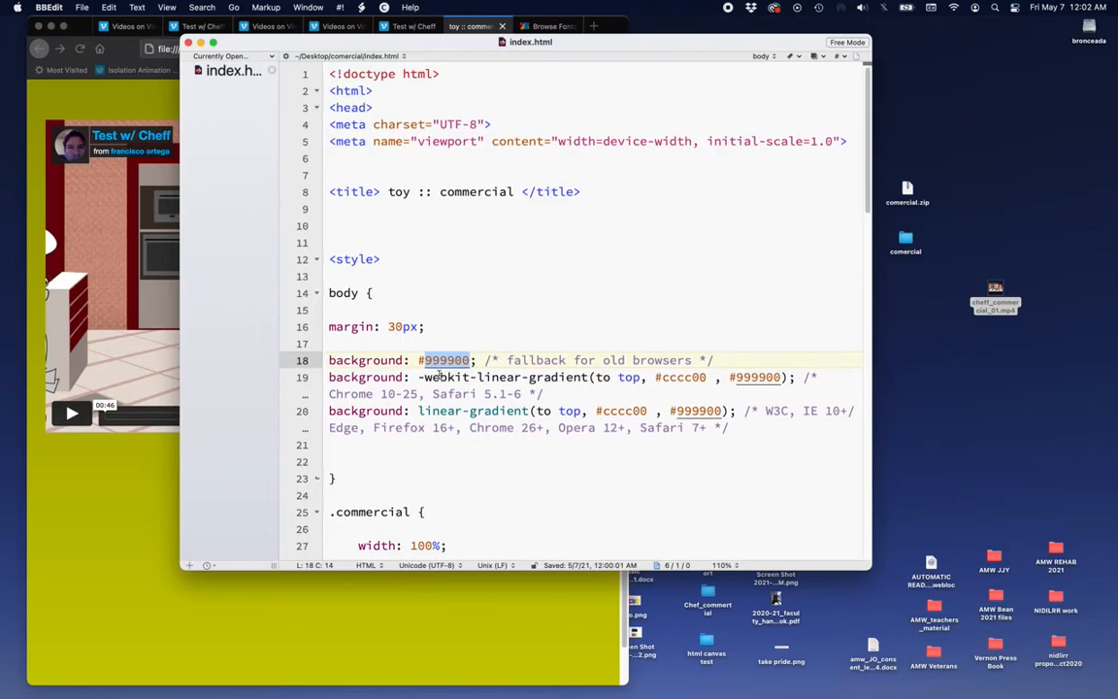
double_click(339, 293)
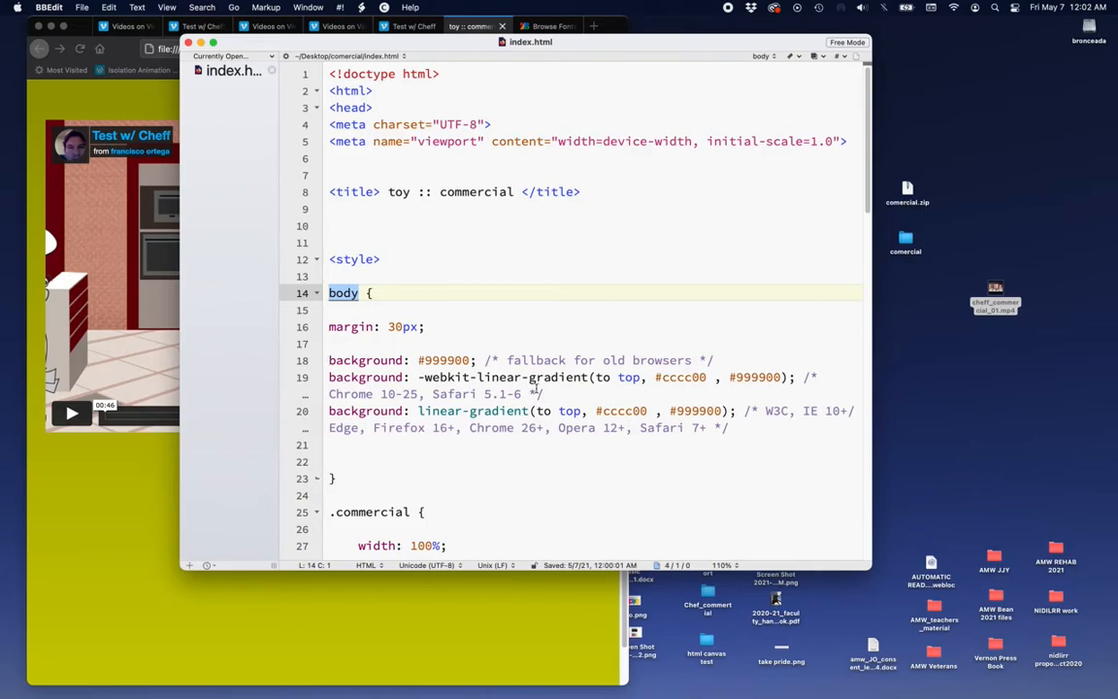
double_click(445, 360)
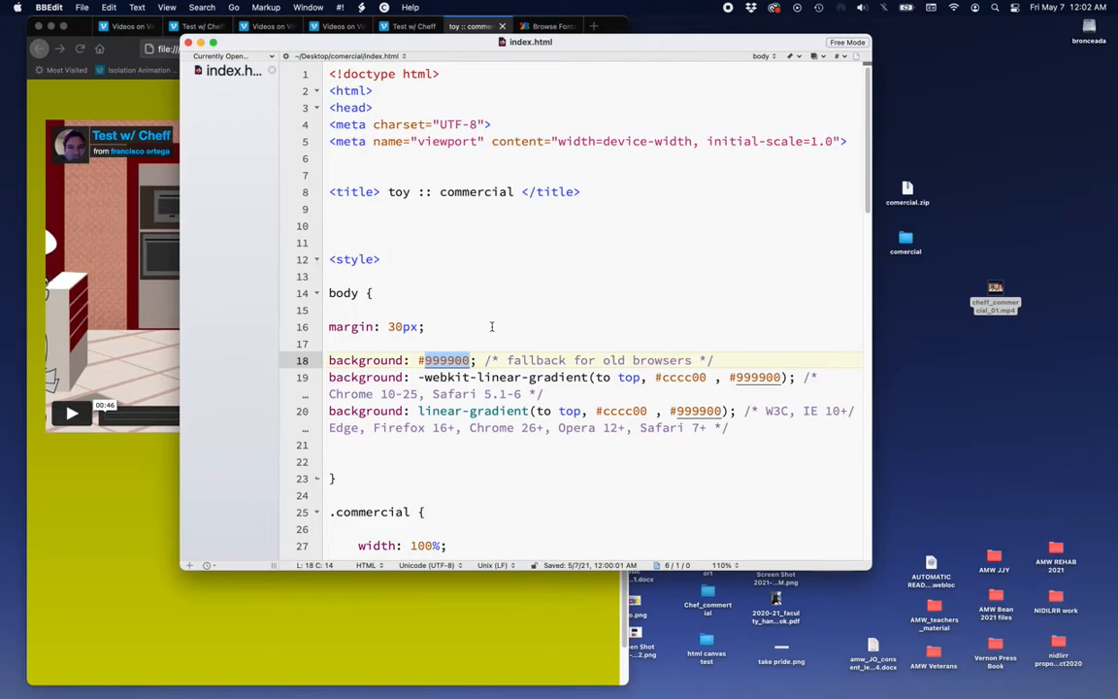
text(CC)
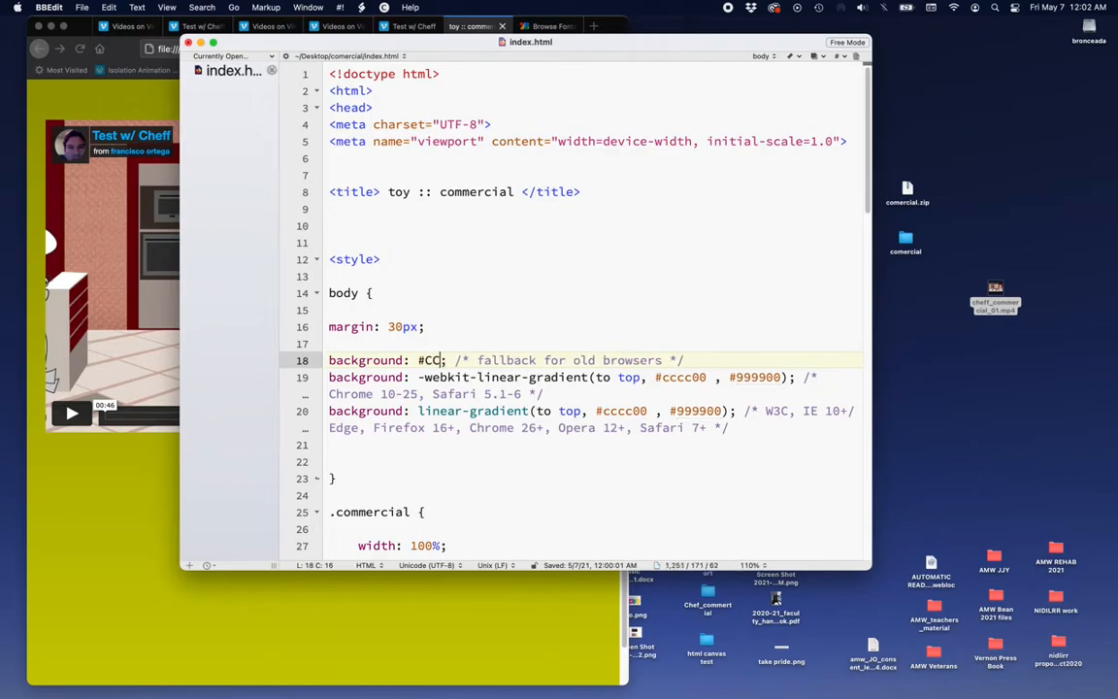
text(3366)
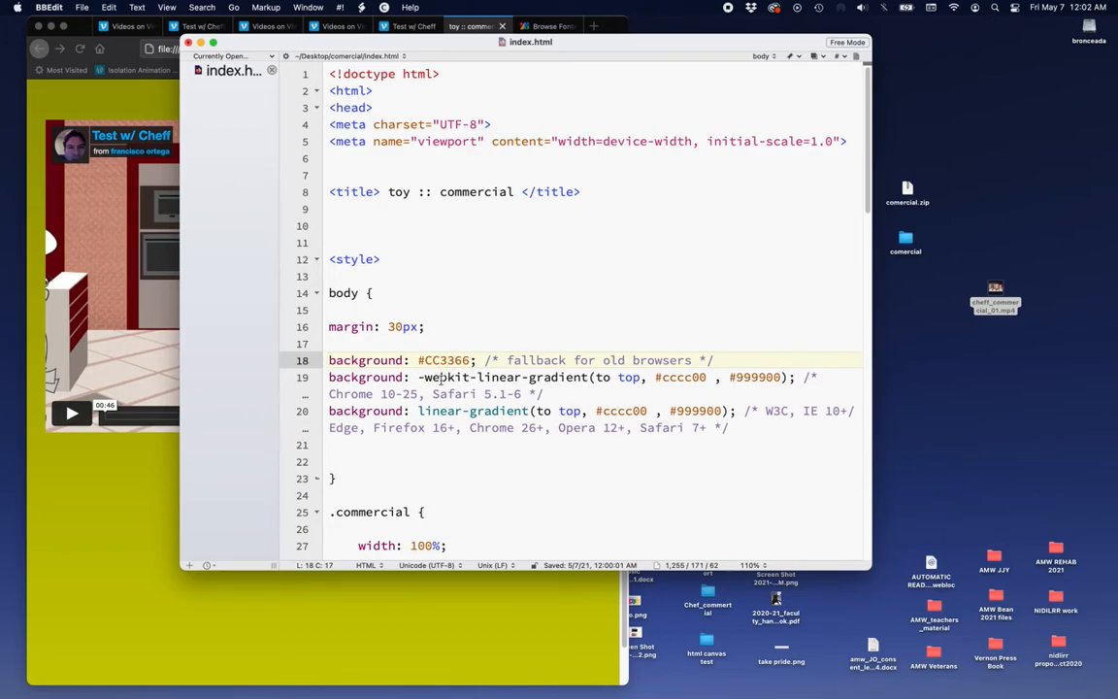
Set the two colours of the -webkit-linear-gradient background to #cc3366 and #620C0F.
double_click(681, 378)
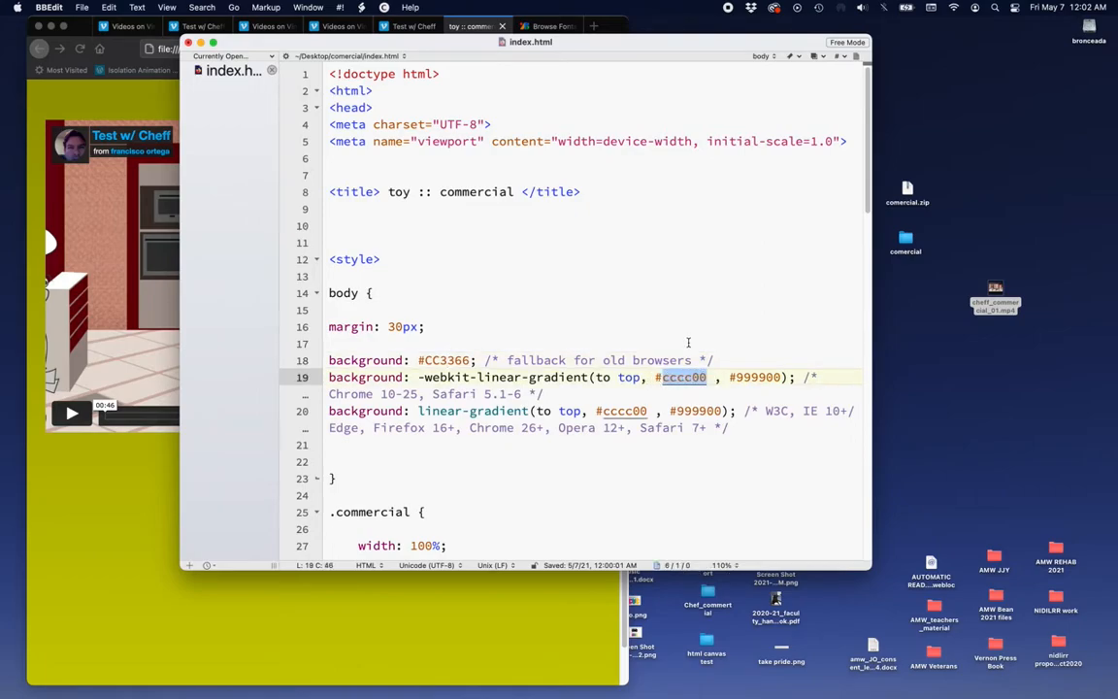
text(cc3366)
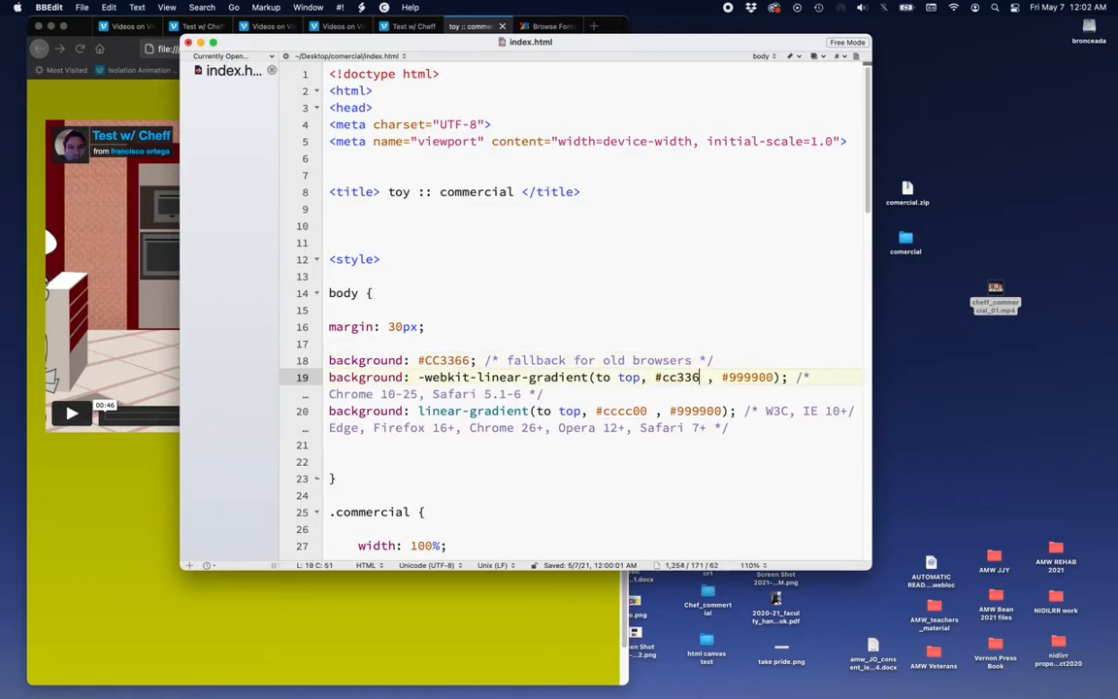
double_click(762, 377)
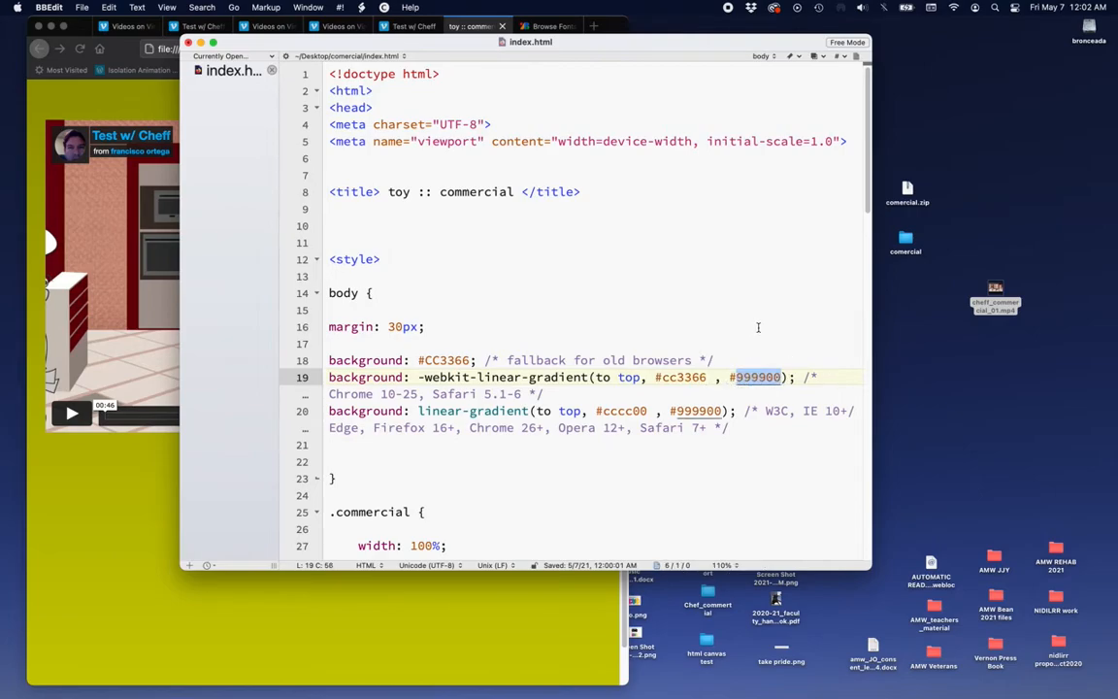
text(620)
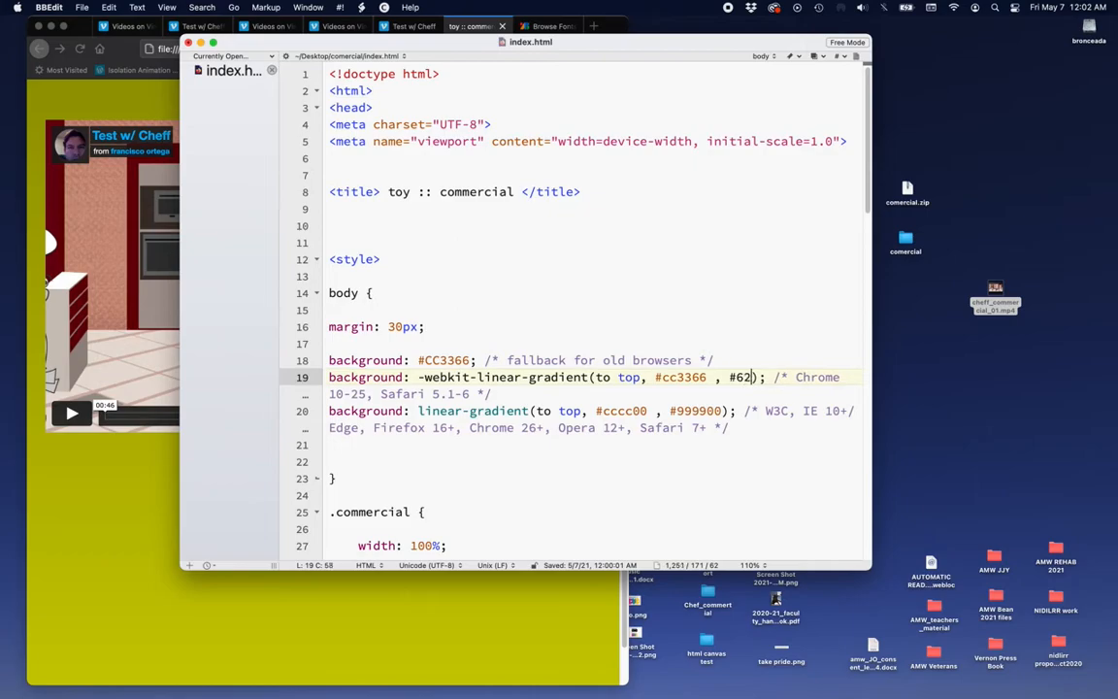
text(C)
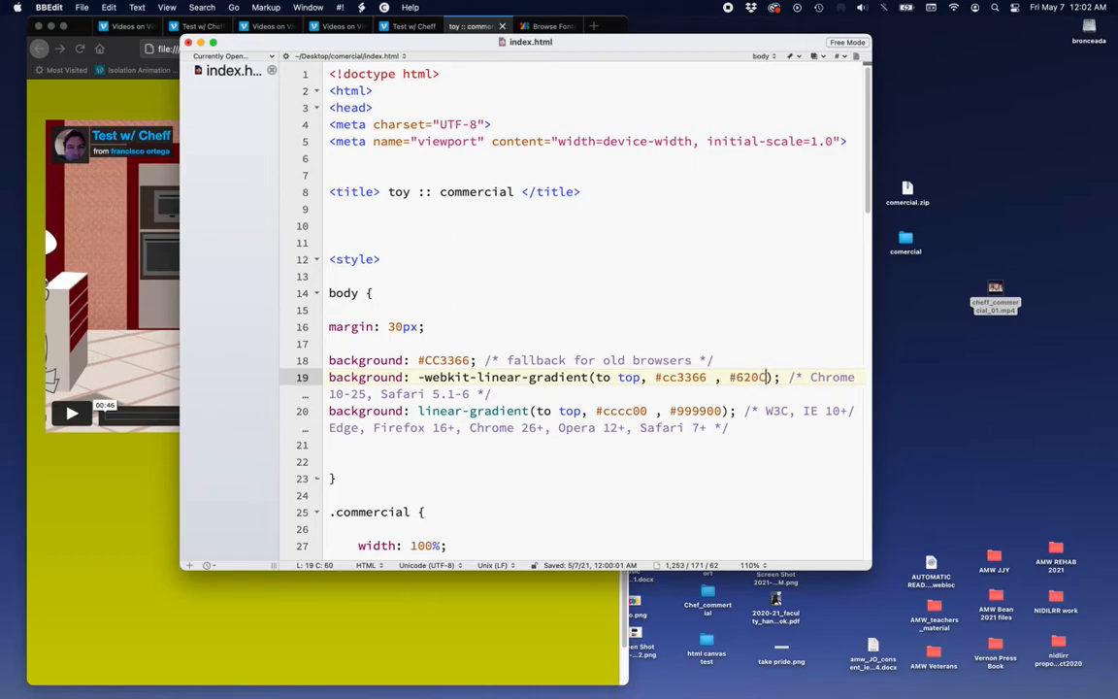
text(0F)
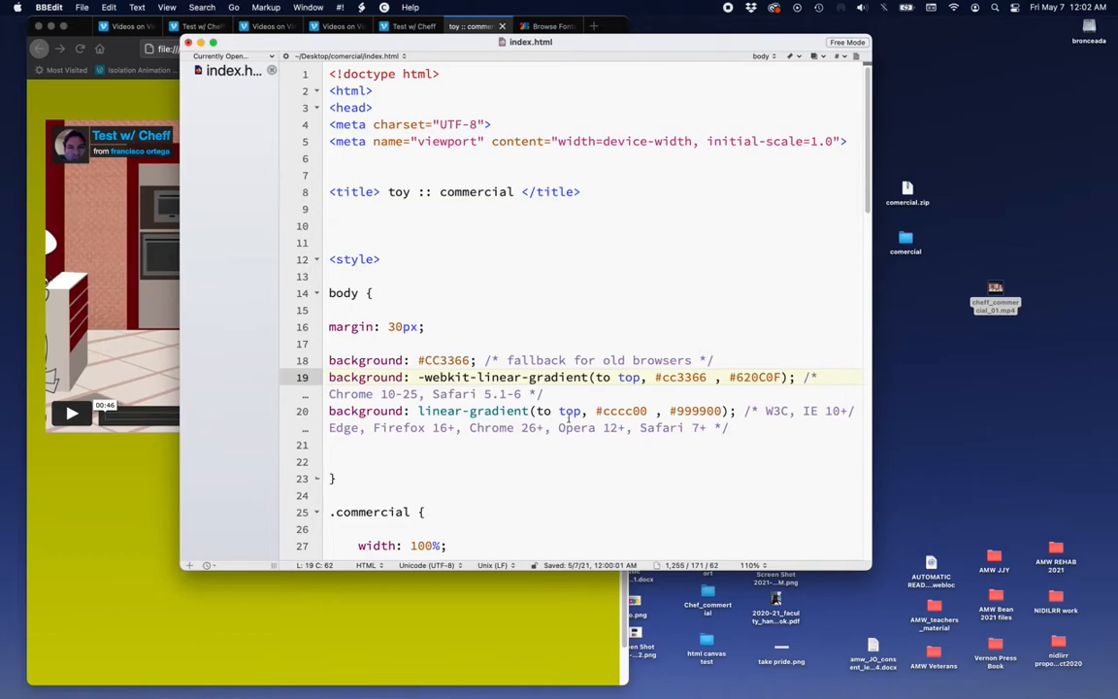
Copy the colour pair #cc3366 , #620C0F from the -webkit-linear-gradient line over the colours in the standard linear-gradient.
click(653, 378)
drag(653, 377, 779, 377)
key(super+c)
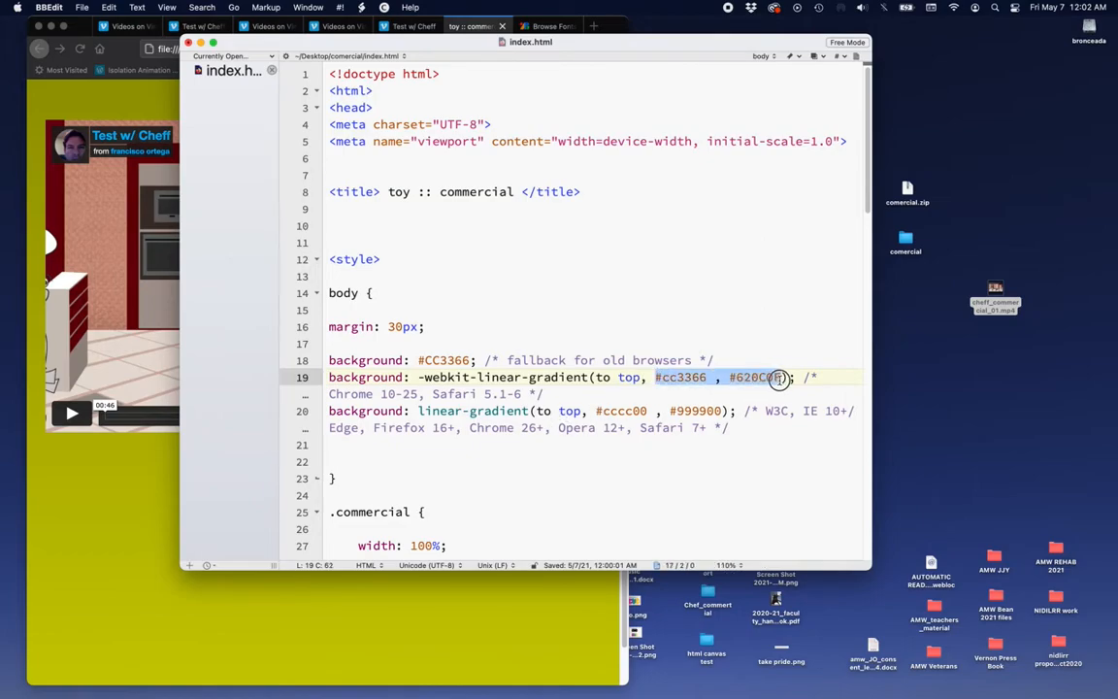
drag(725, 410, 595, 410)
key(super+v)
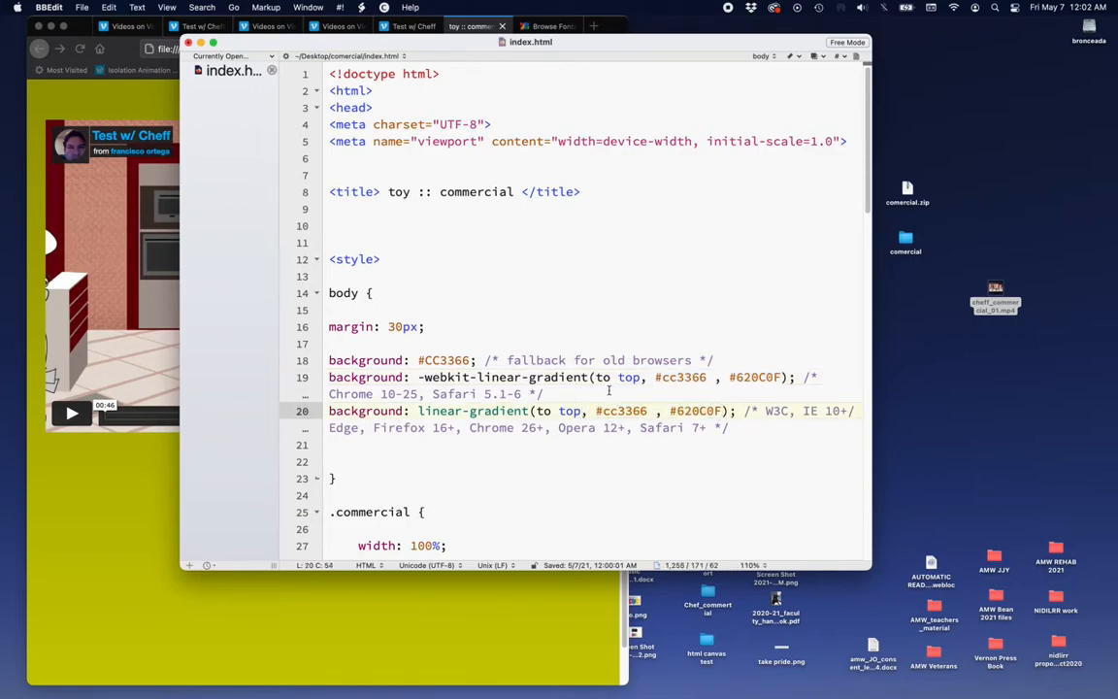
click(604, 393)
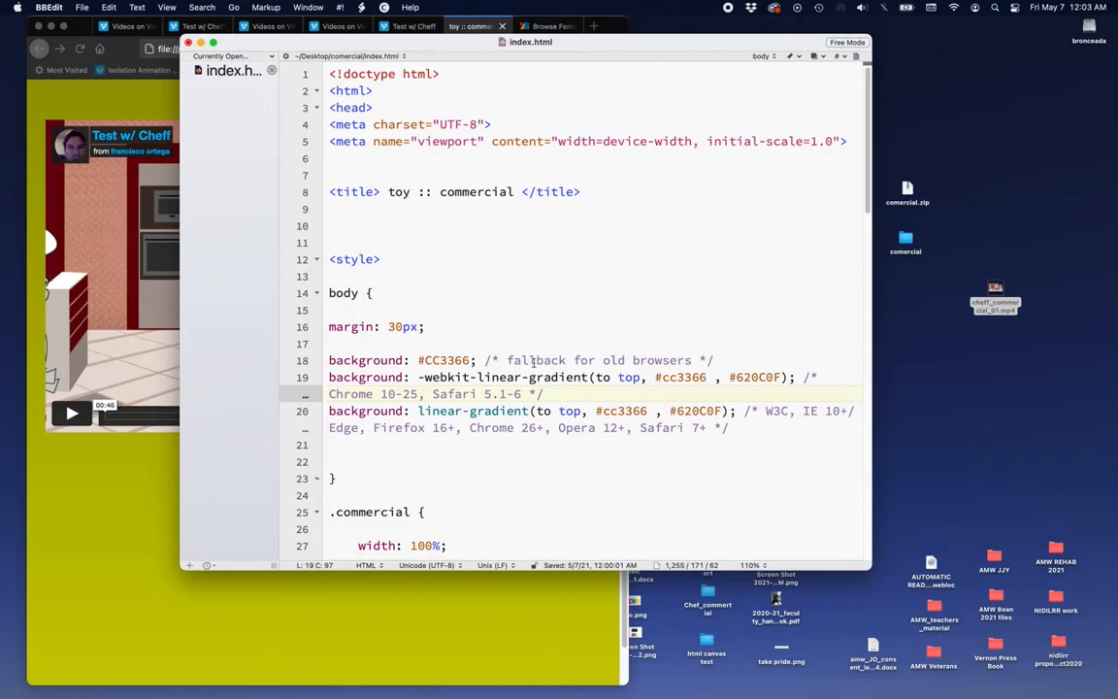
Reload index.html in Firefox to check the new background gradient behind the video, and return to BBEdit.
click(153, 489)
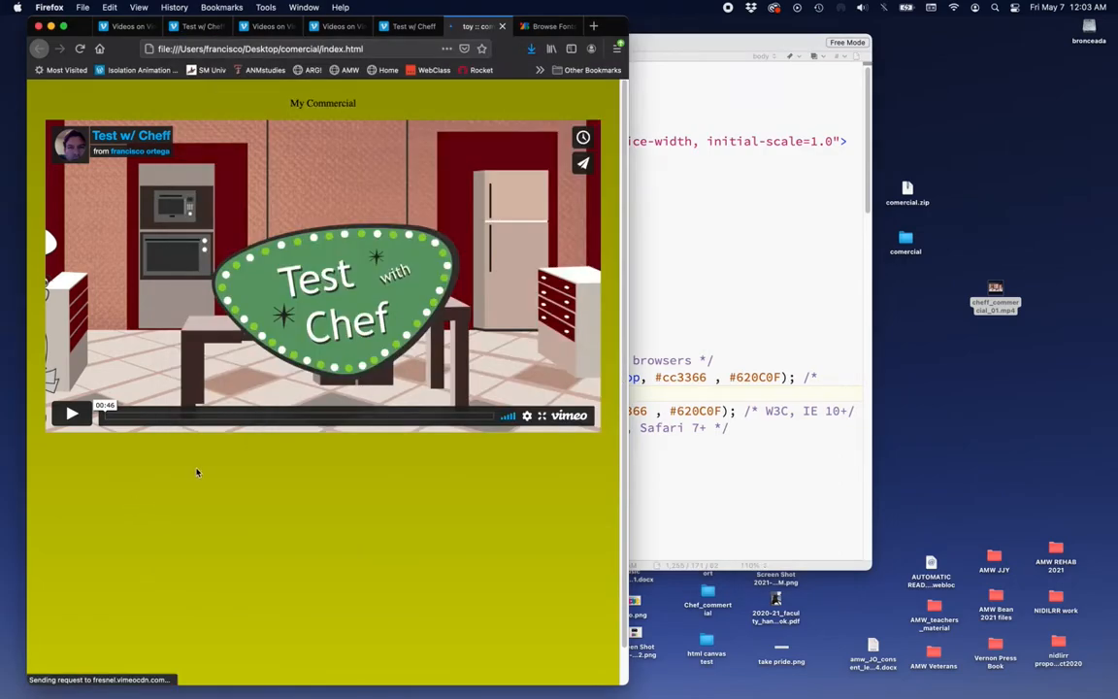
key(super+r)
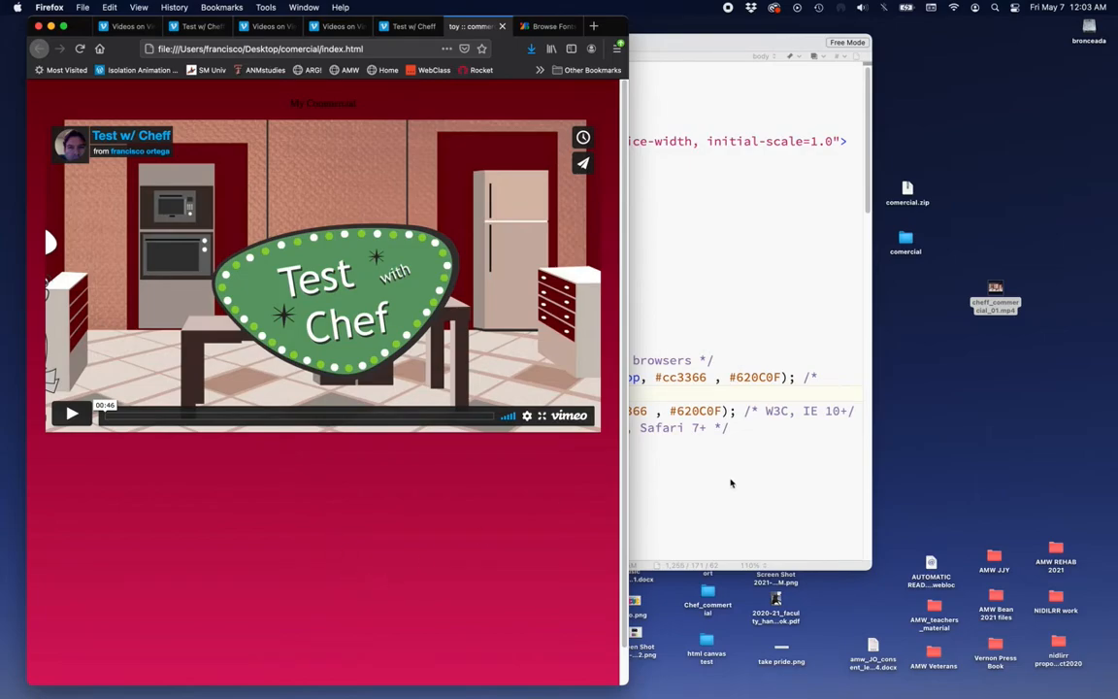
click(687, 425)
Swap the two colours in the -webkit-linear-gradient line so the pair reads #620C0F, #cc3366.
click(714, 379)
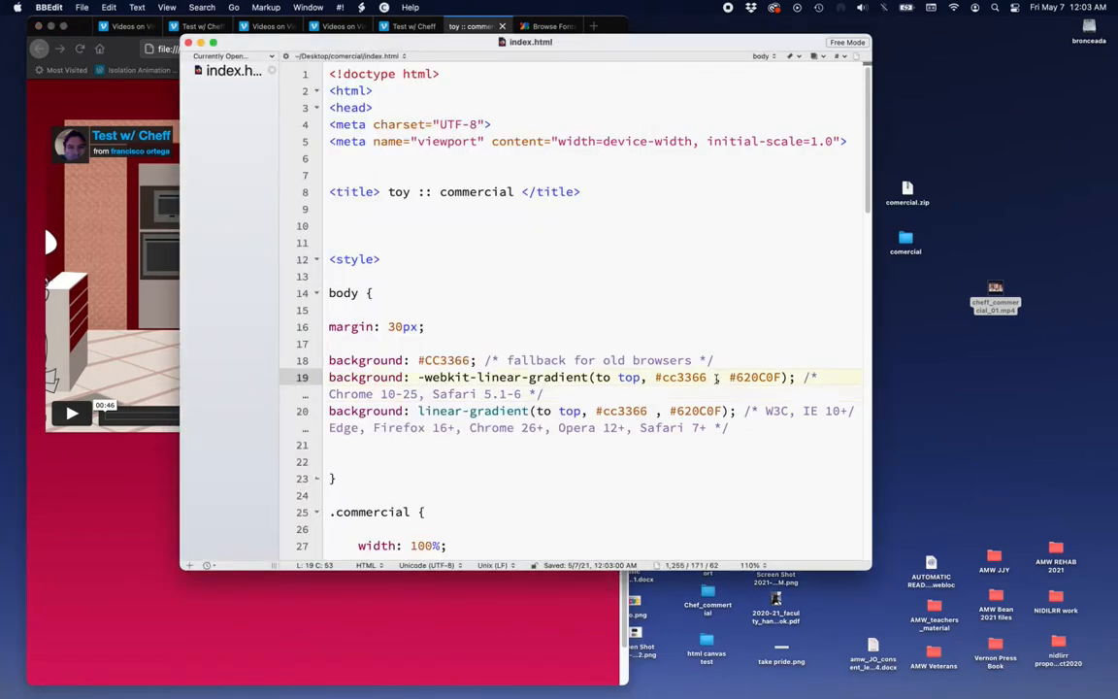
drag(706, 379, 654, 378)
key(super+c)
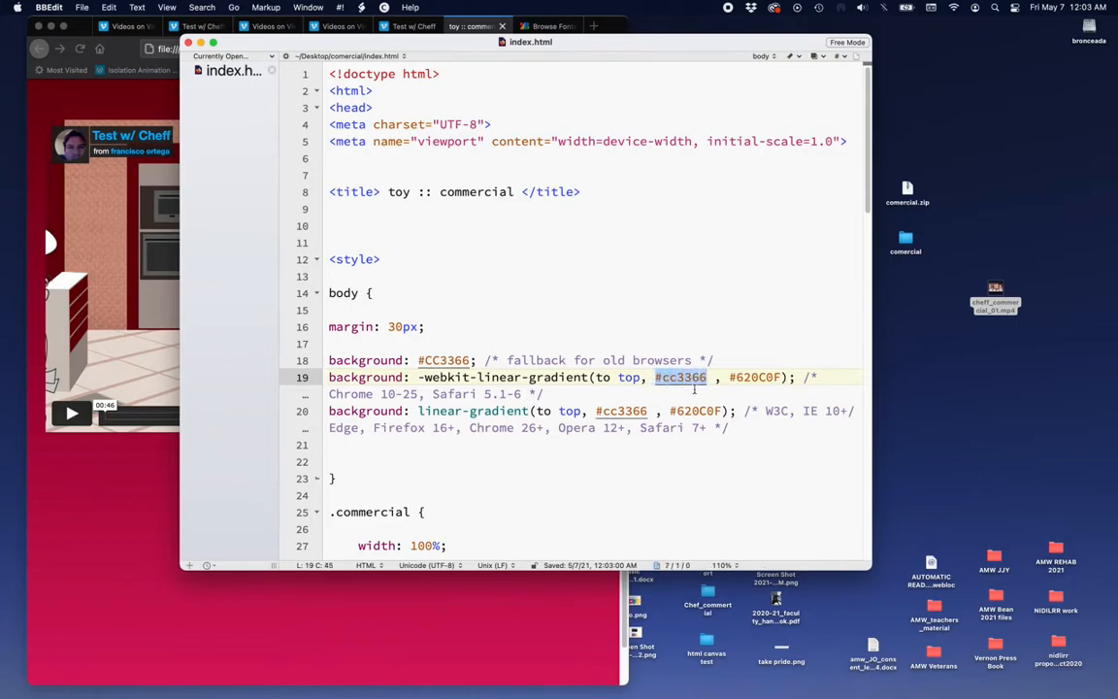
key(BackSpace)
key(super+v)
drag(741, 377, 677, 377)
key(super+x)
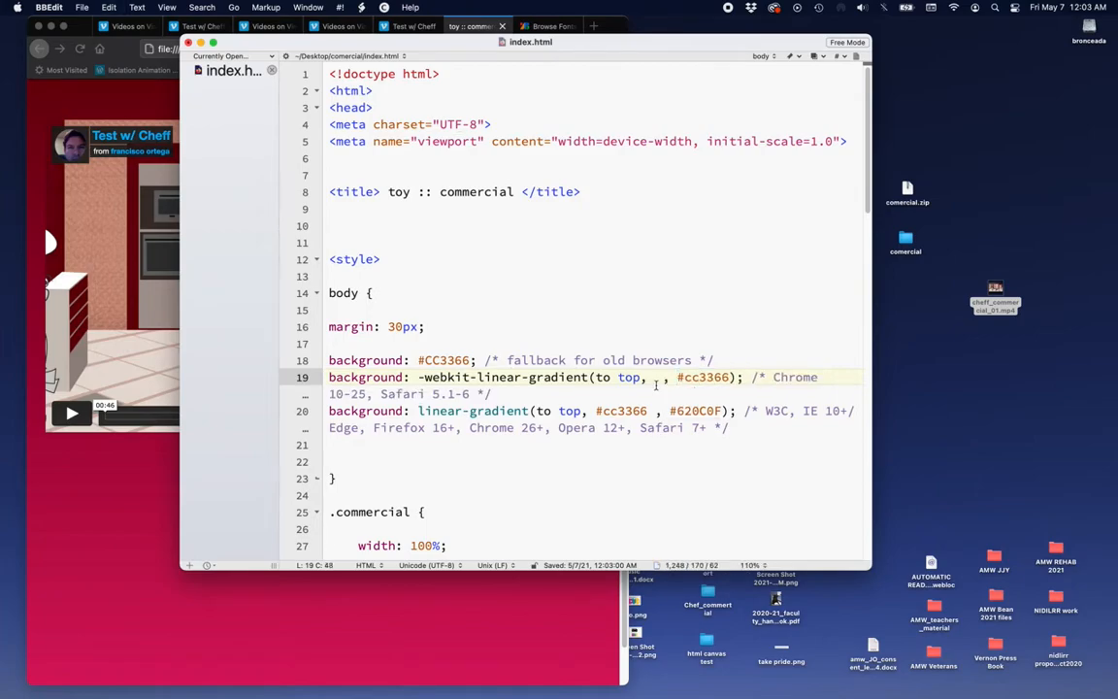
click(651, 377)
key(super+v)
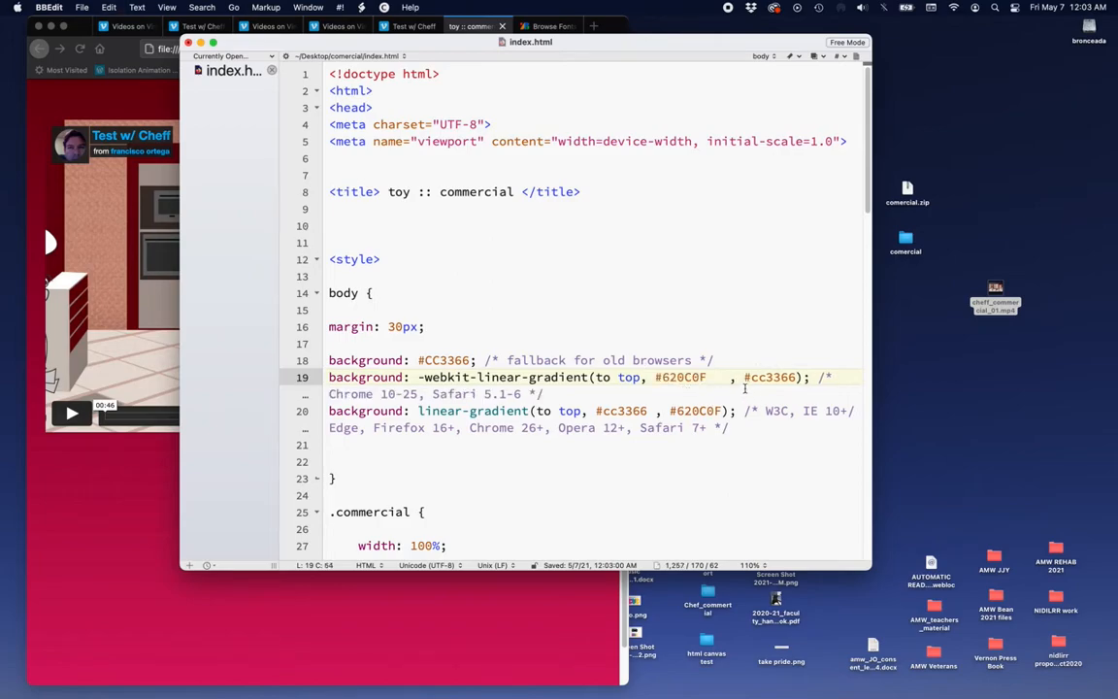
click(729, 379)
key(BackSpace)
key(BackSpace)
key(BackSpace)
Copy the pair #620C0F, #cc3366 over the colours in the standard linear-gradient and reload the page in Firefox.
drag(775, 378, 659, 378)
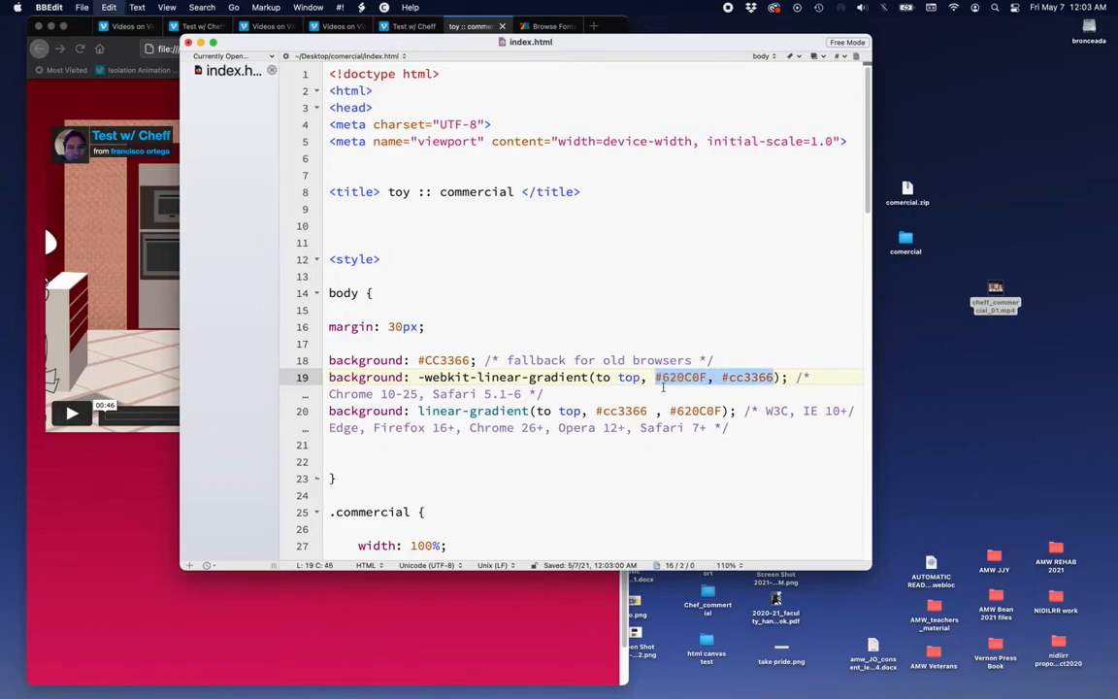
drag(723, 410, 603, 410)
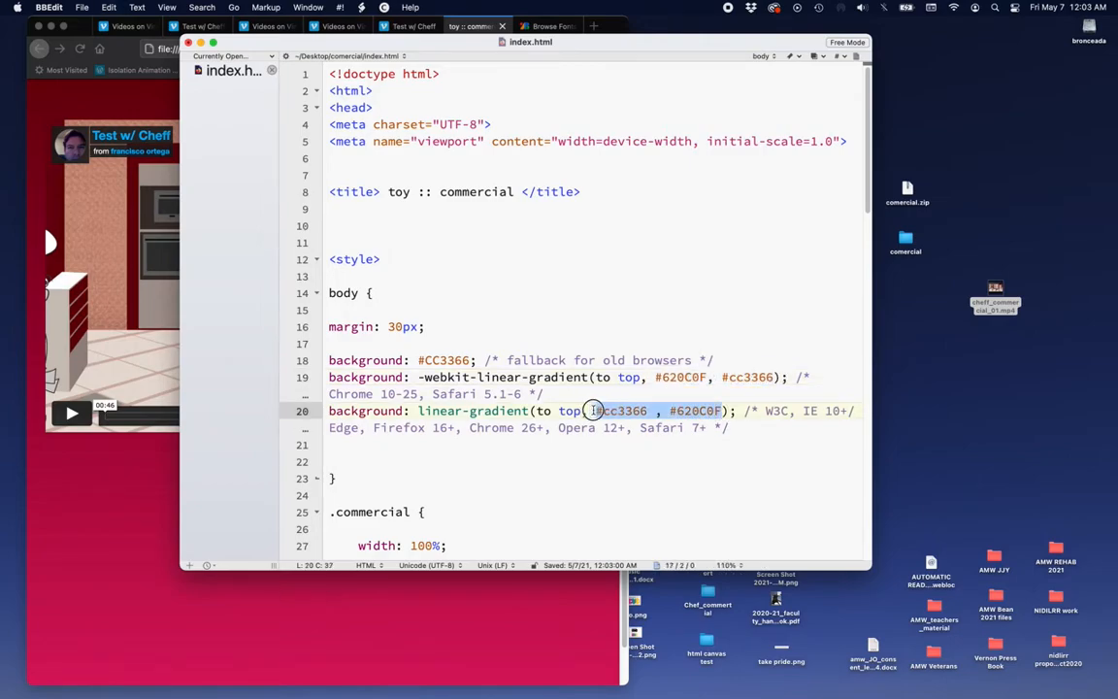
key(super+v)
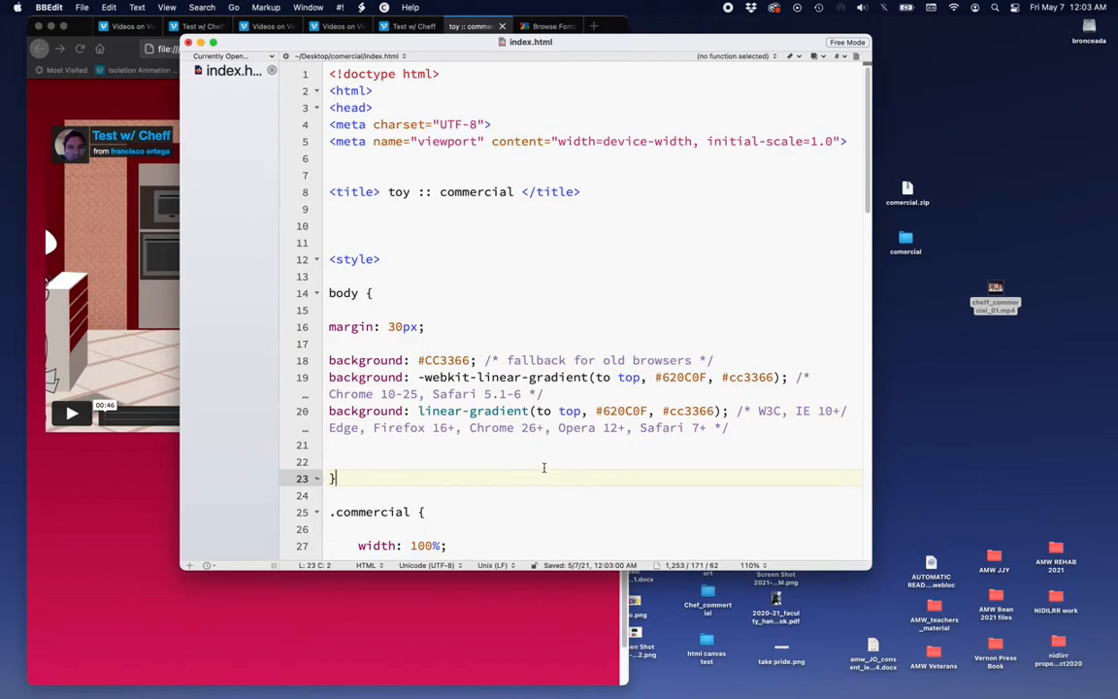
click(173, 482)
key(super+r)
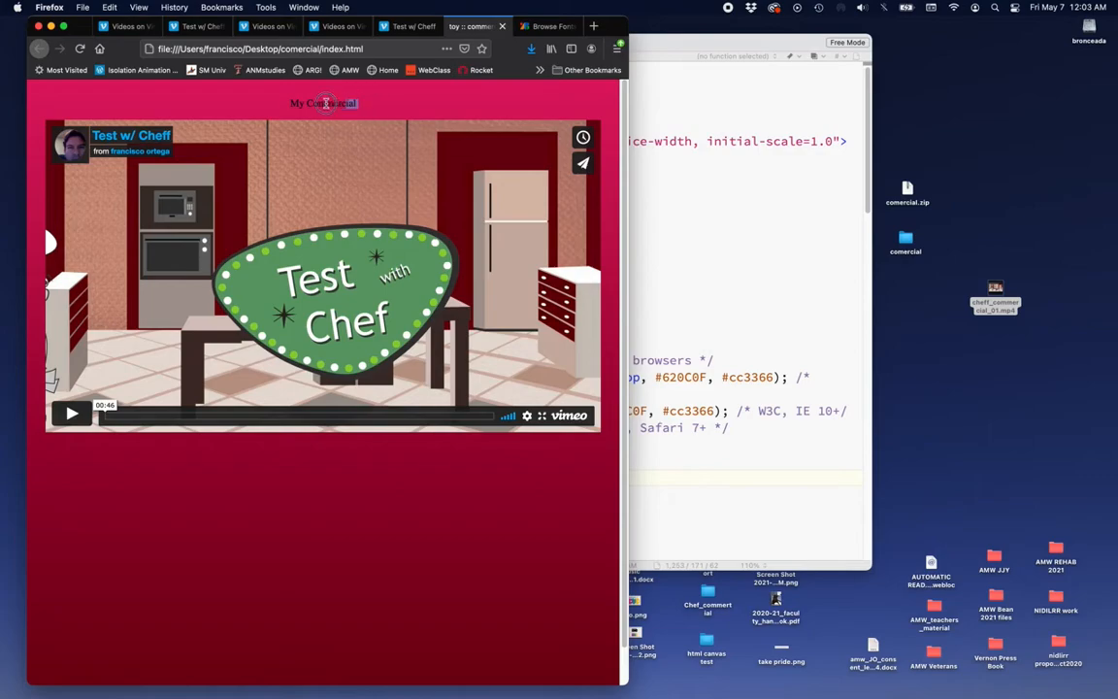
Open the Roboto family on the Google Fonts page and add its Black 900 style to the selection.
click(546, 27)
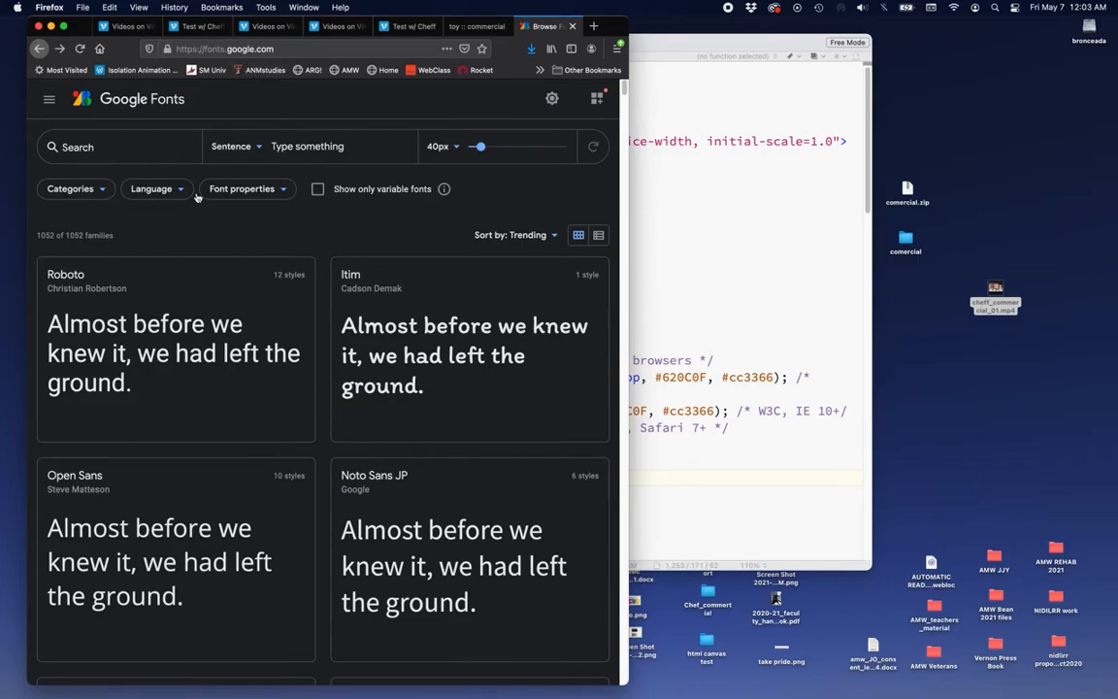
click(160, 328)
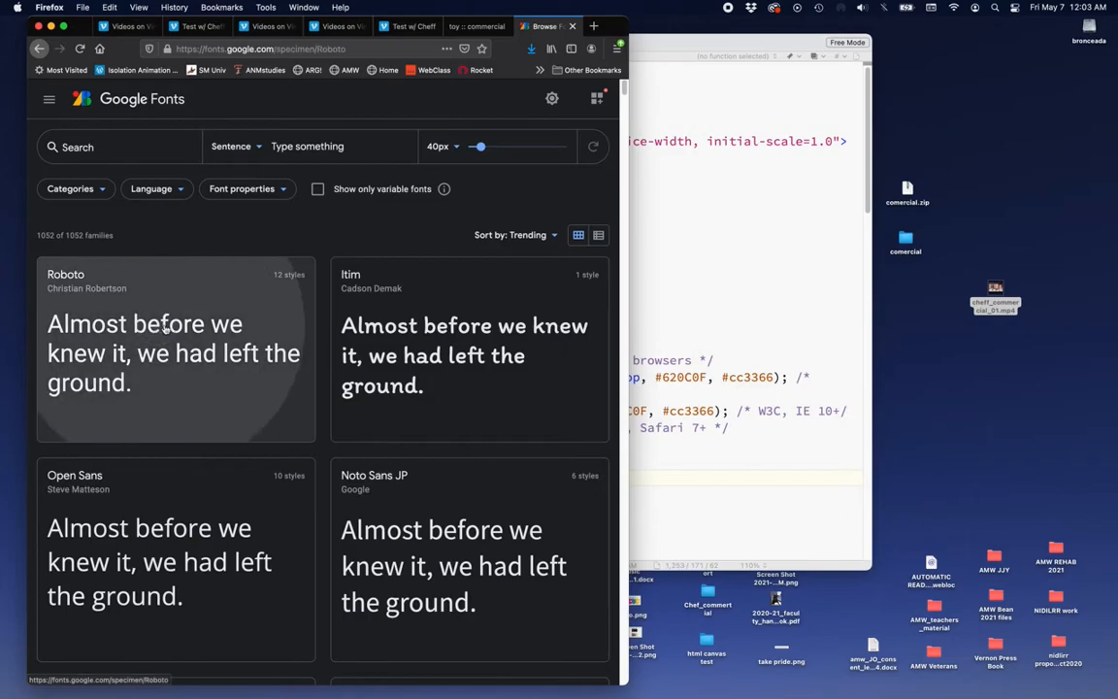
scroll(461, 330, down, 5)
scroll(447, 339, down, 3)
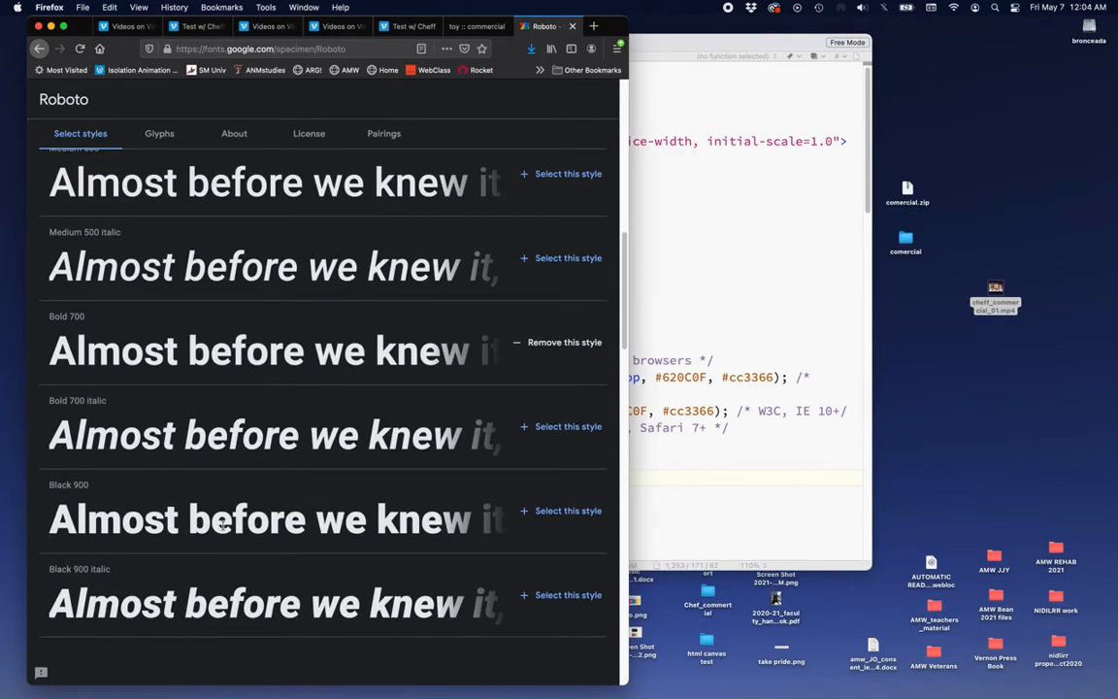
click(561, 511)
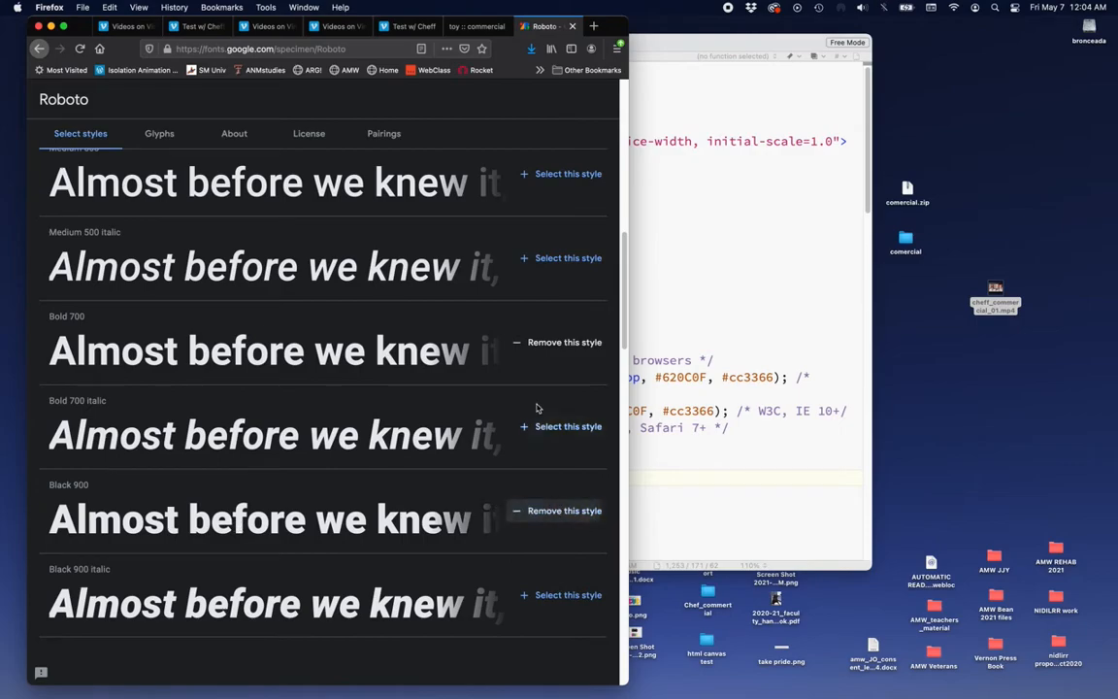
Widen the Firefox window and show the selected font families with their embed code.
drag(626, 296, 779, 294)
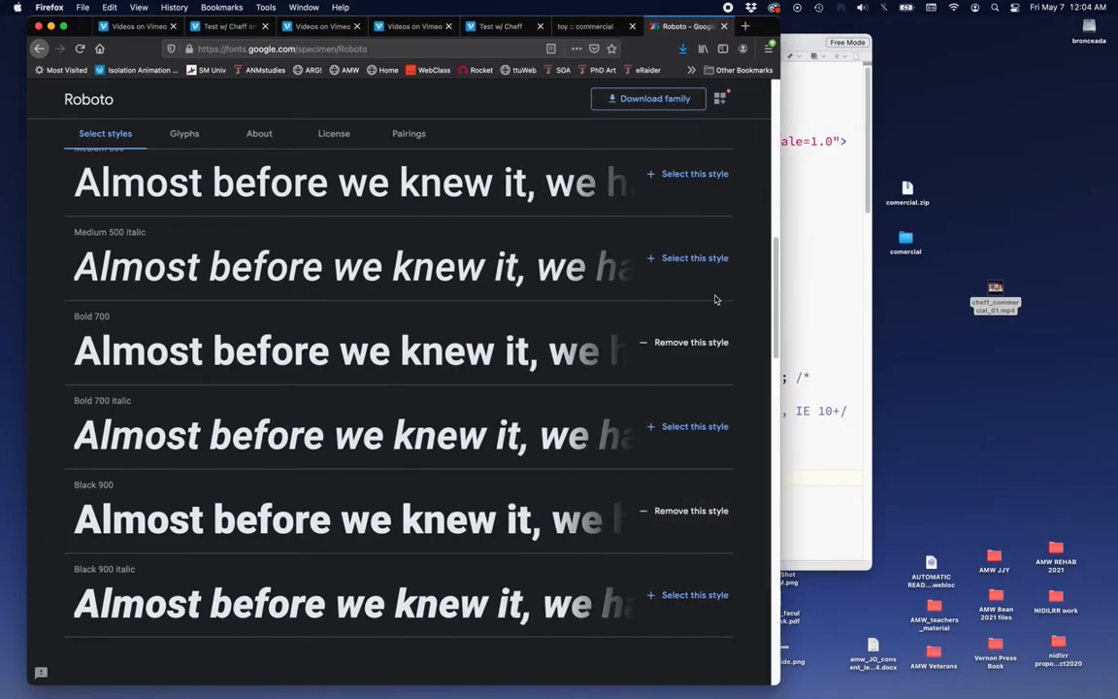
scroll(621, 178, up, 3)
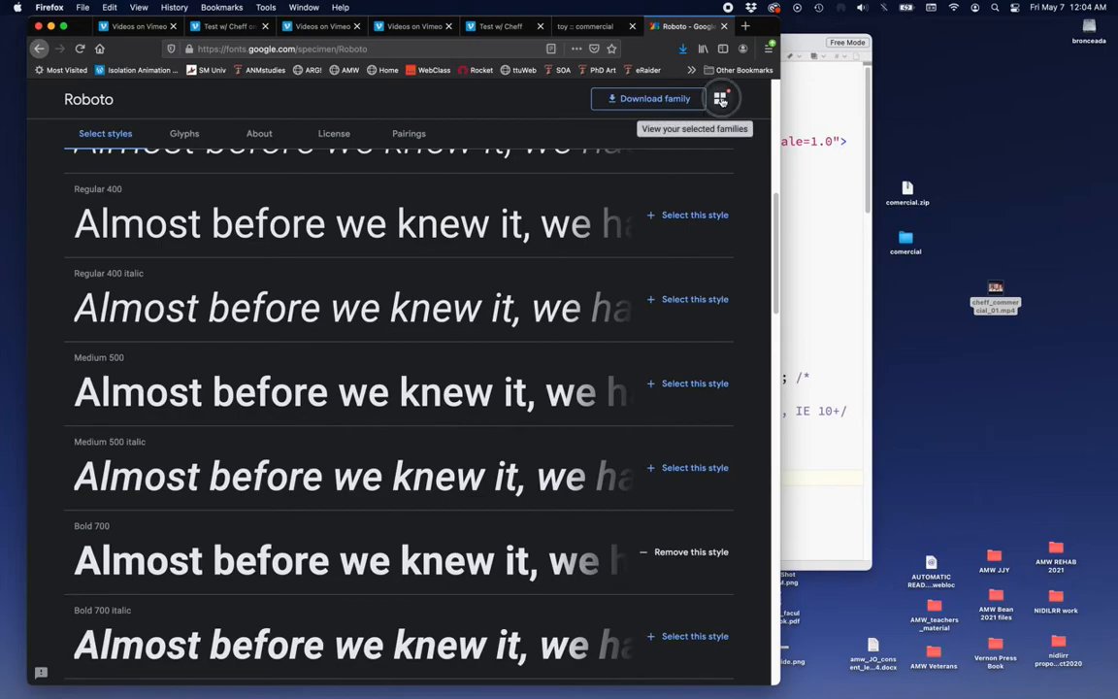
click(719, 98)
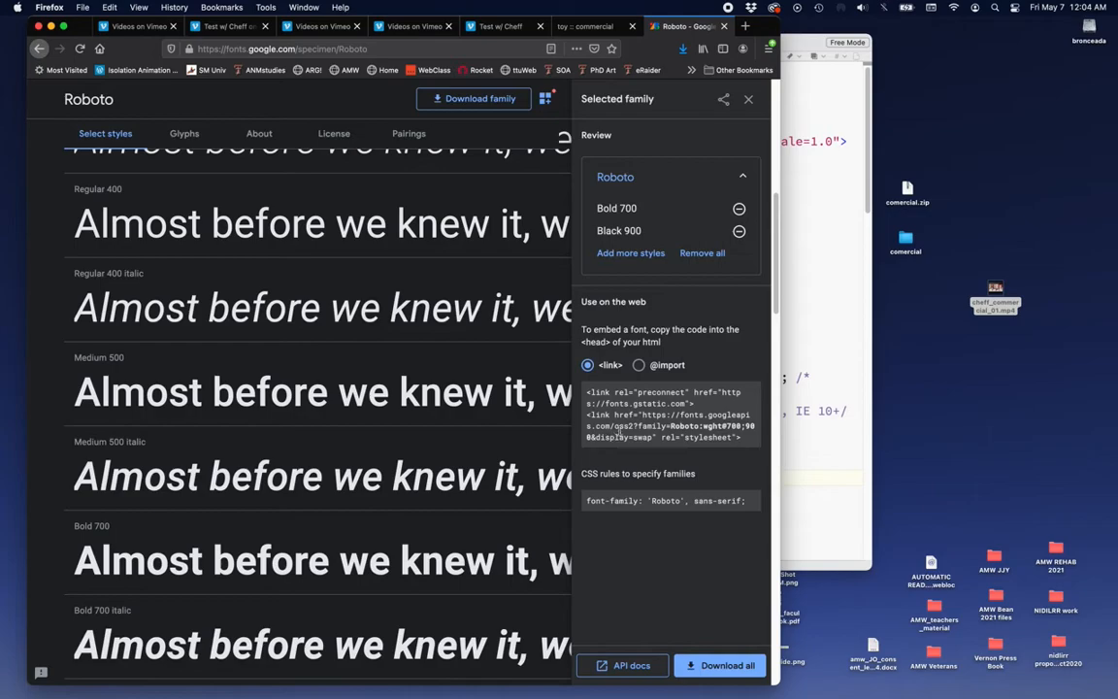
Copy the Roboto <link> embed code into the head of index.html in BBEdit, directly above the title tag.
double_click(622, 426)
drag(586, 392, 762, 446)
key(super+c)
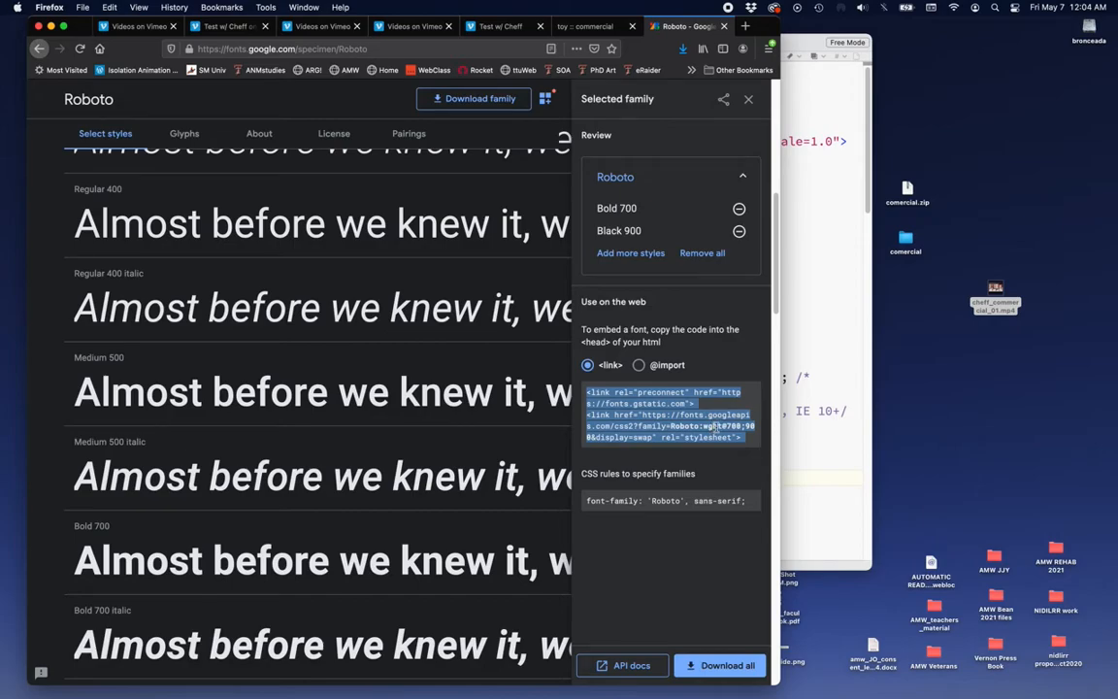
click(854, 250)
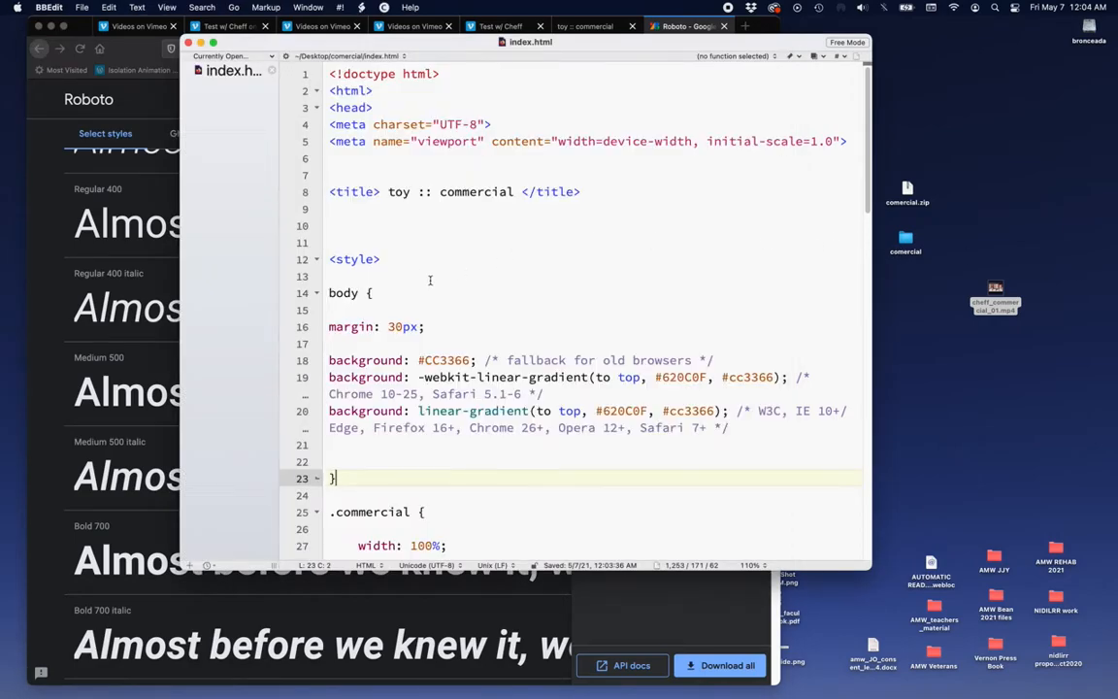
click(342, 171)
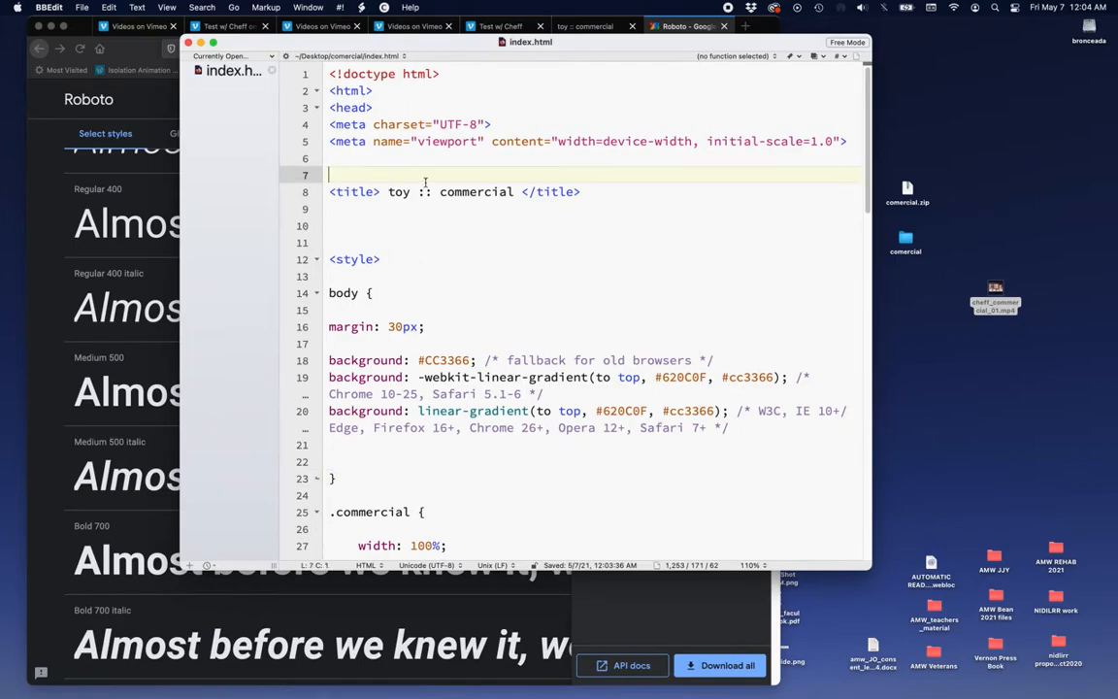
key(super+v)
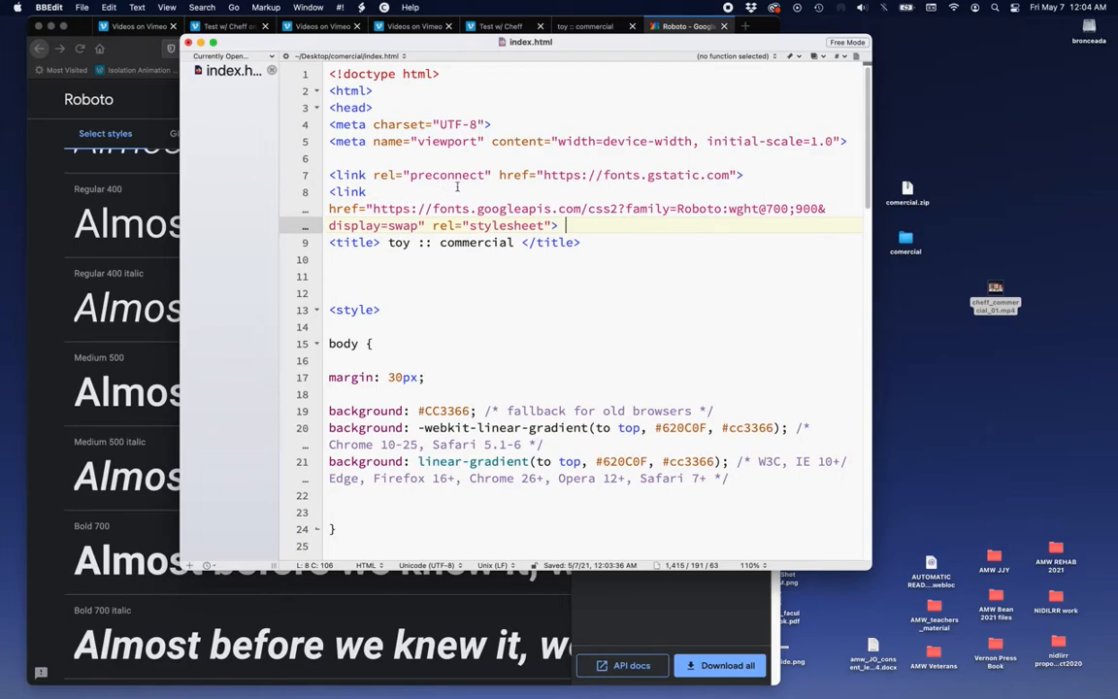
Return to Google Fonts in Firefox and copy the CSS rule font-family: 'Roboto', sans-serif;.
click(39, 252)
click(571, 456)
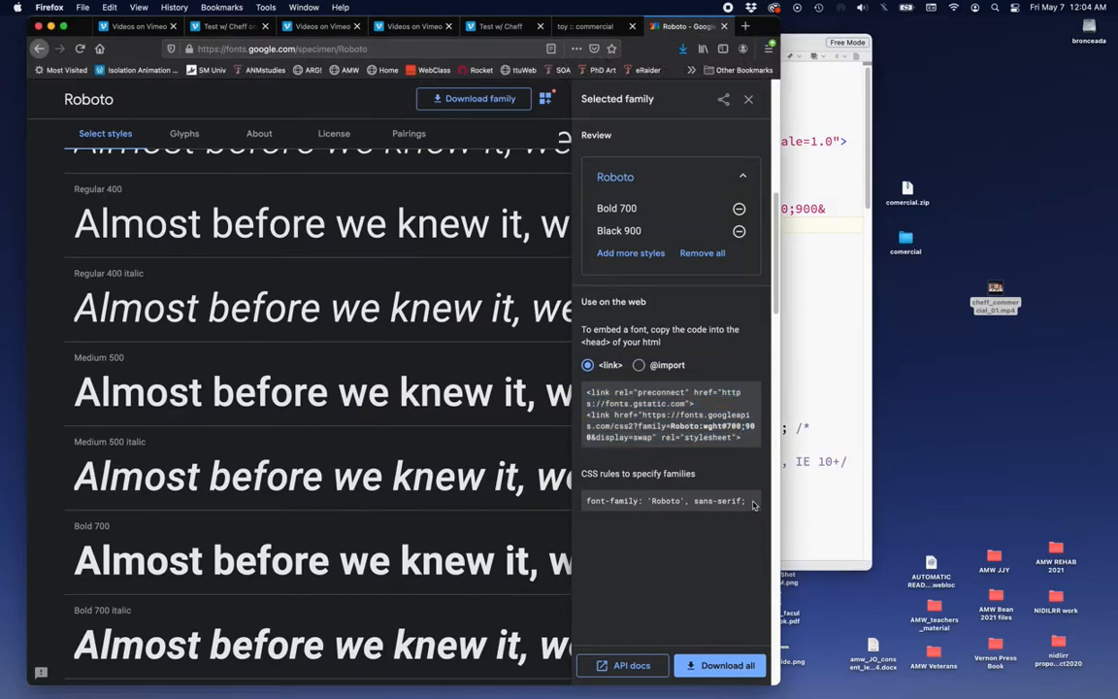
drag(753, 502, 586, 501)
key(super+c)
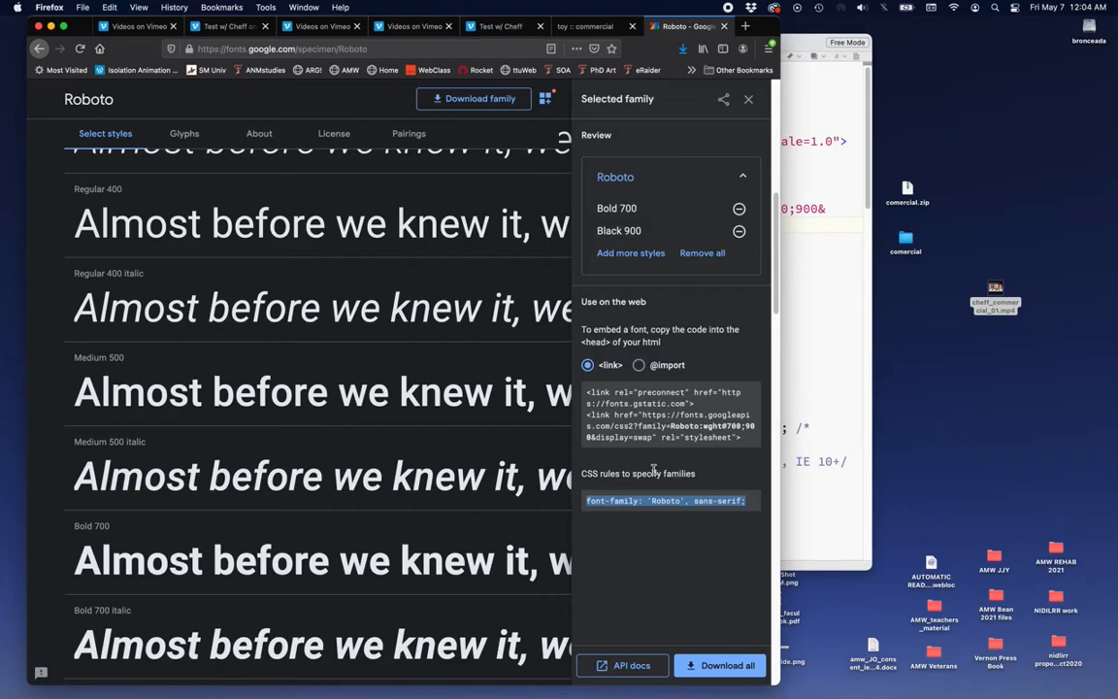
In BBEdit, paste font-family: 'Roboto', sans-serif; as the first declaration of the .title style in index.html.
key(super+Tab)
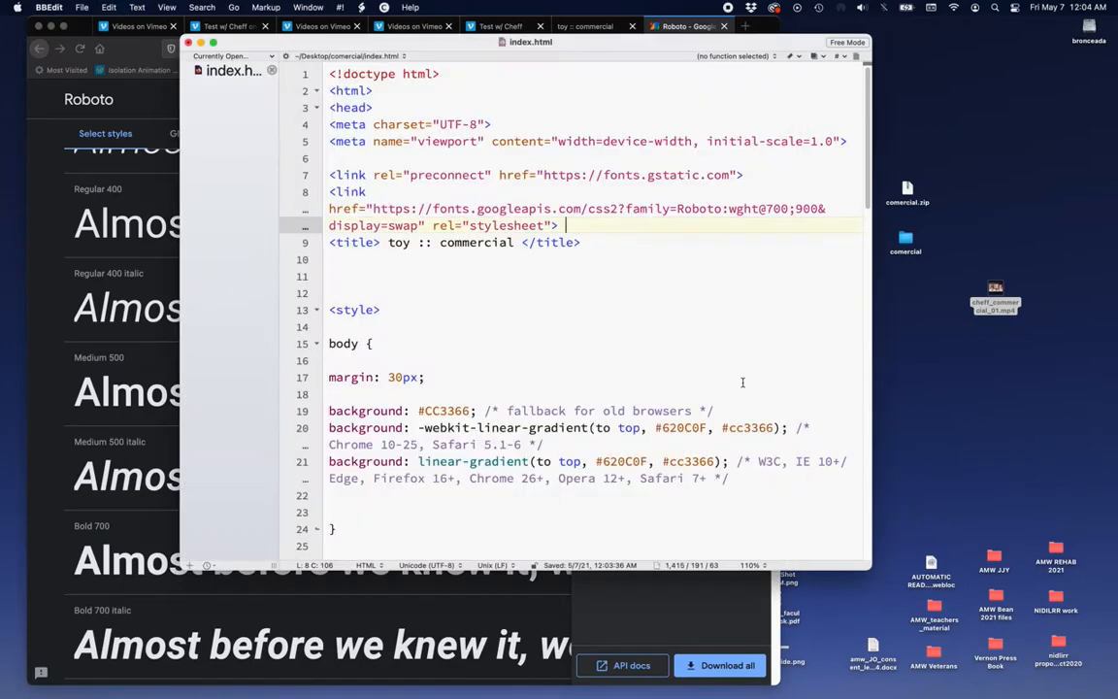
scroll(407, 359, down, 4)
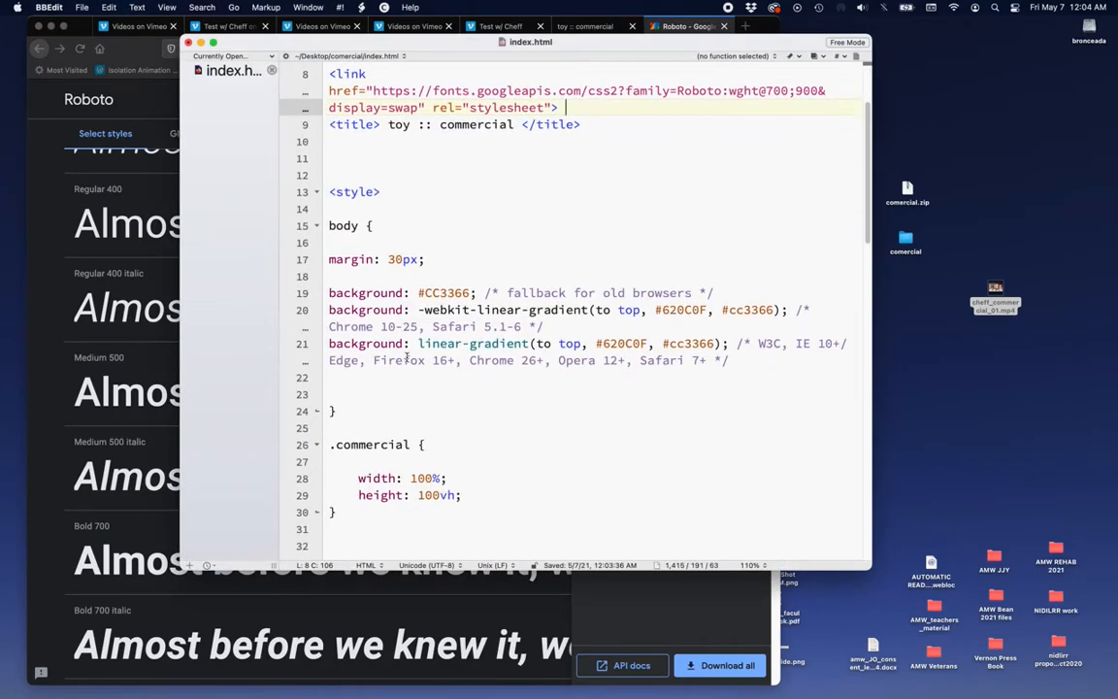
scroll(407, 359, down, 5)
scroll(408, 369, down, 3)
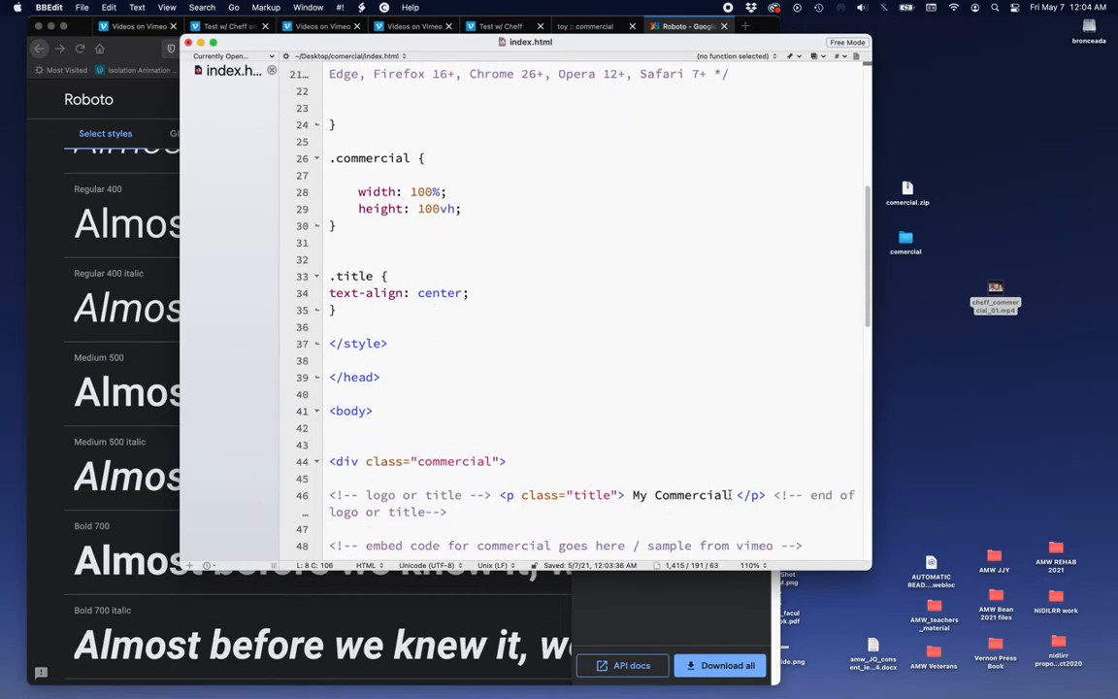
drag(731, 495, 626, 496)
click(417, 275)
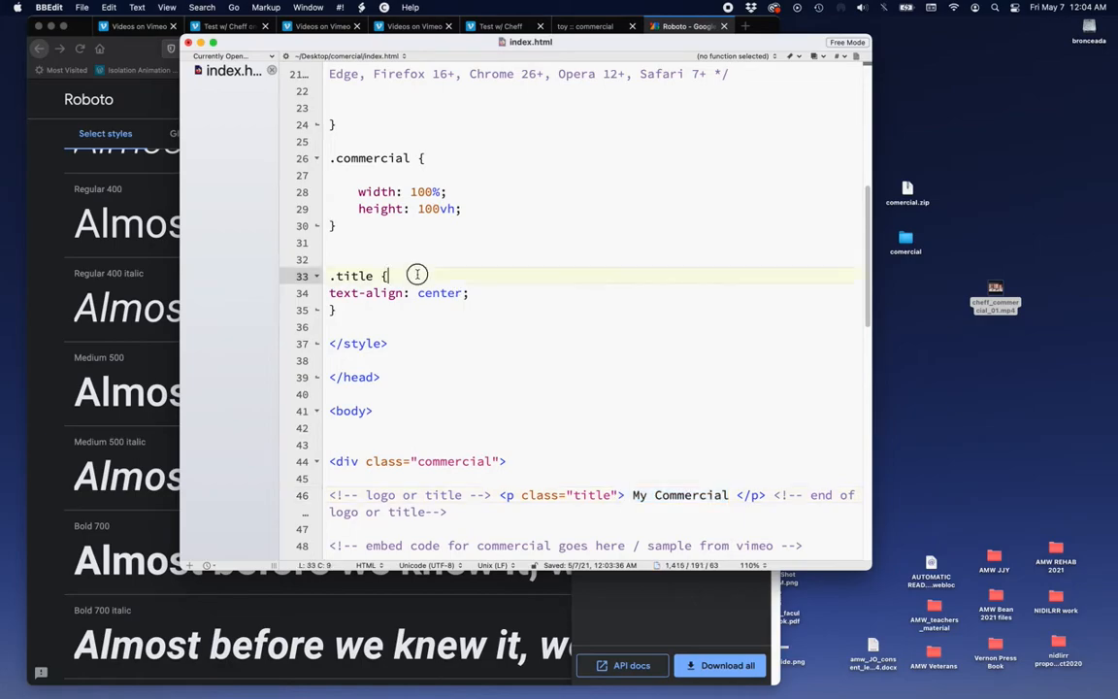
key(Return)
key(super+v)
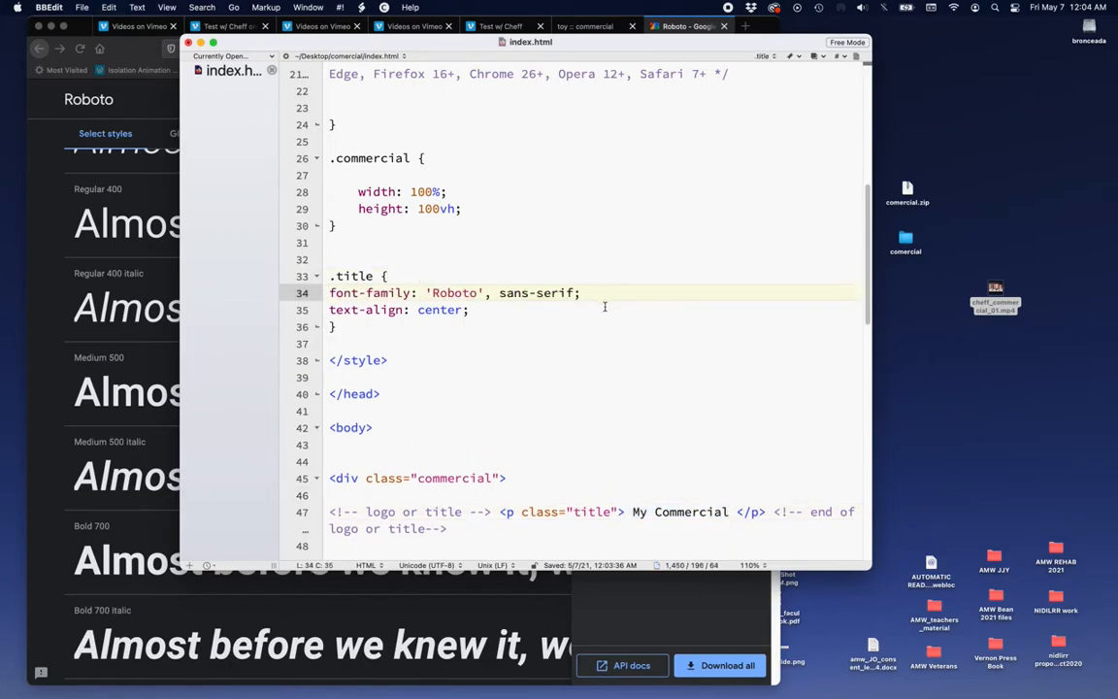
Add font-size: 24px; to the .title style below the font-family declaration.
key(Return)
text(f)
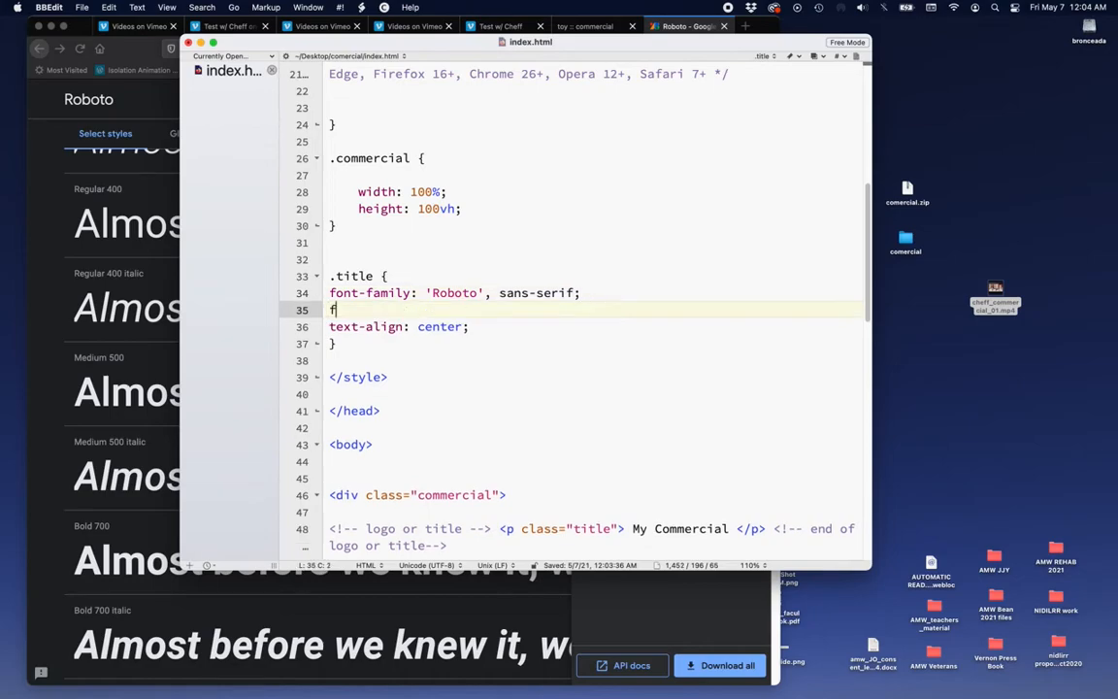
text(ont-size: 24px;)
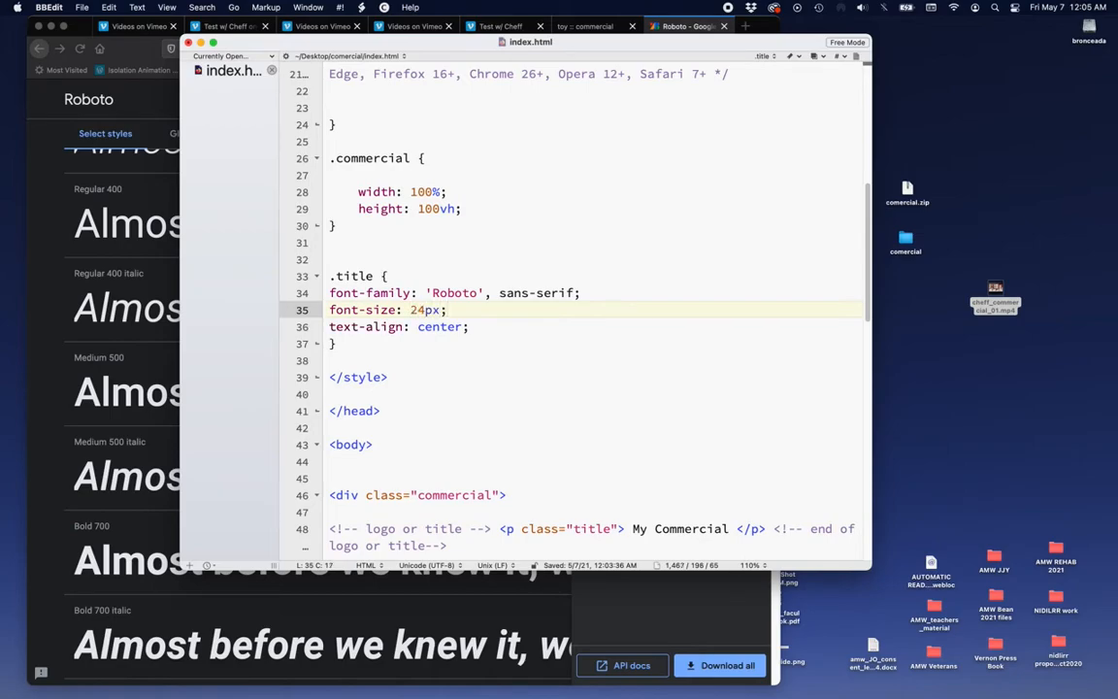
click(527, 327)
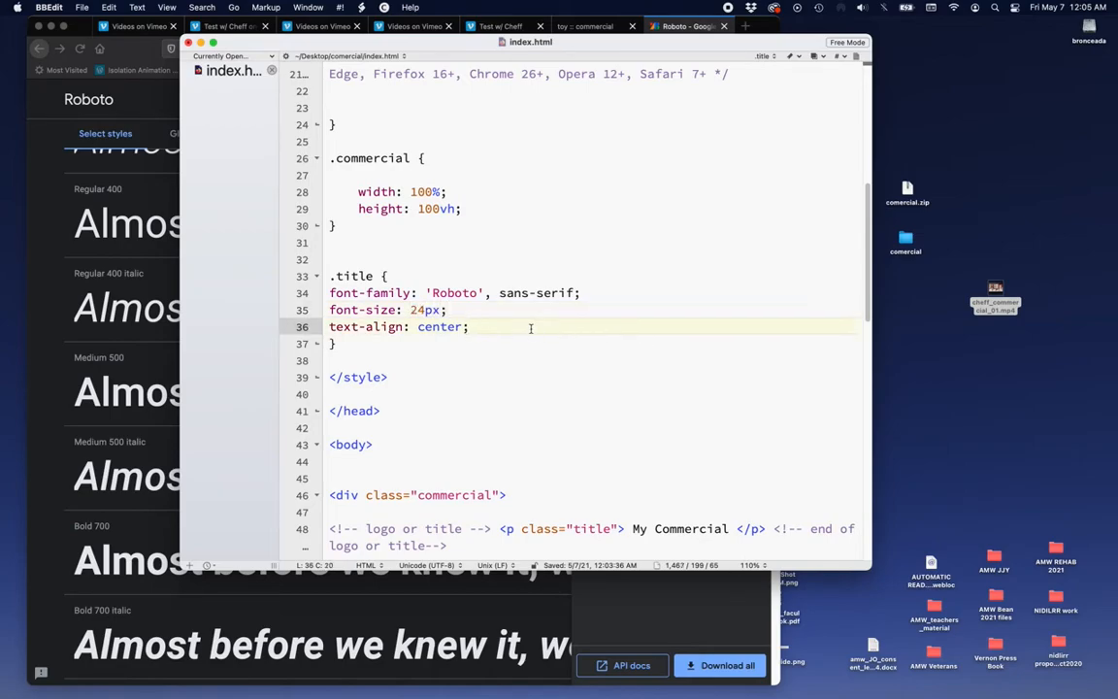
Reload the toy :: commercial page in Firefox to check the My Commercial title's new font and size.
click(40, 150)
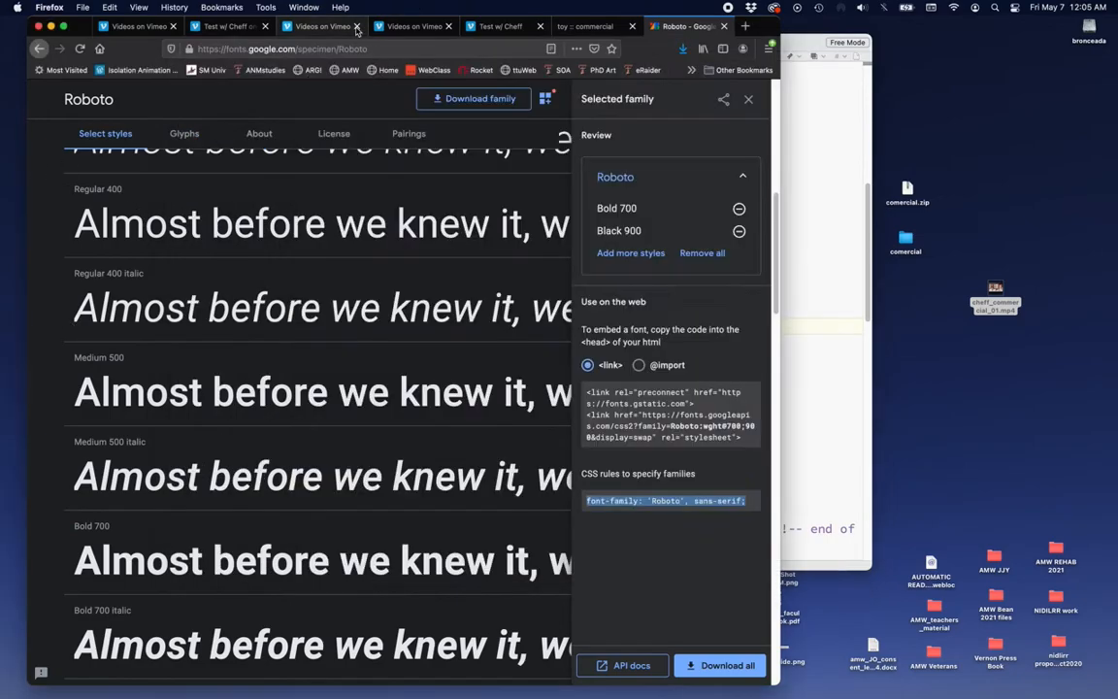
click(624, 30)
key(super+r)
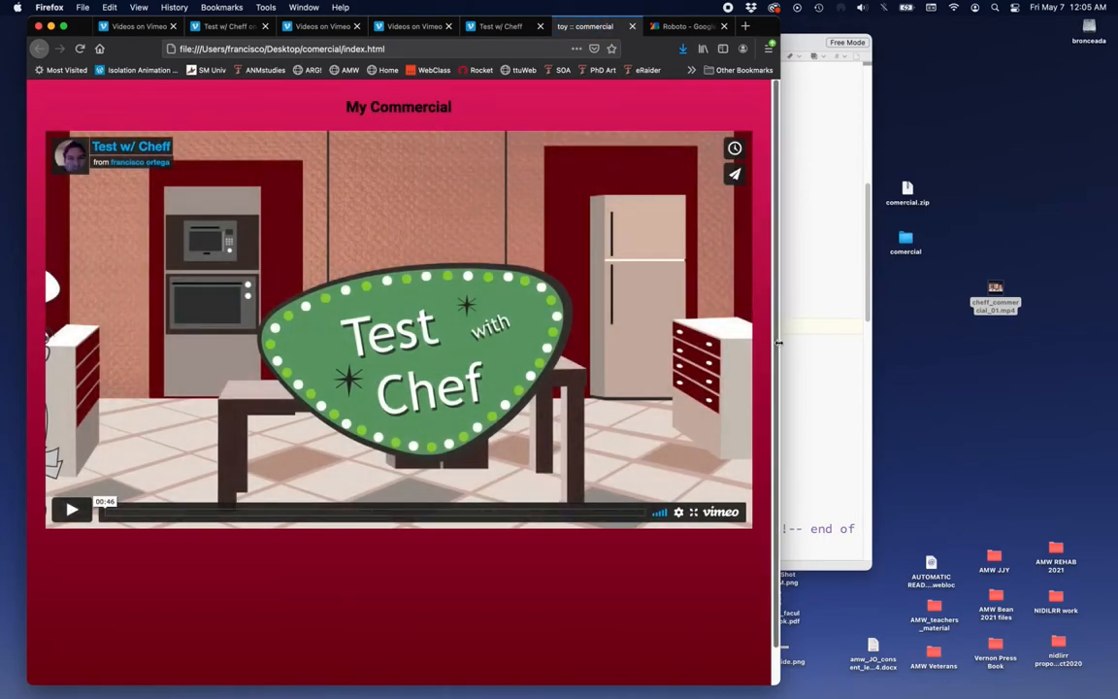
Return to index.html in BBEdit and set the .title style's font-size to 48px.
click(826, 369)
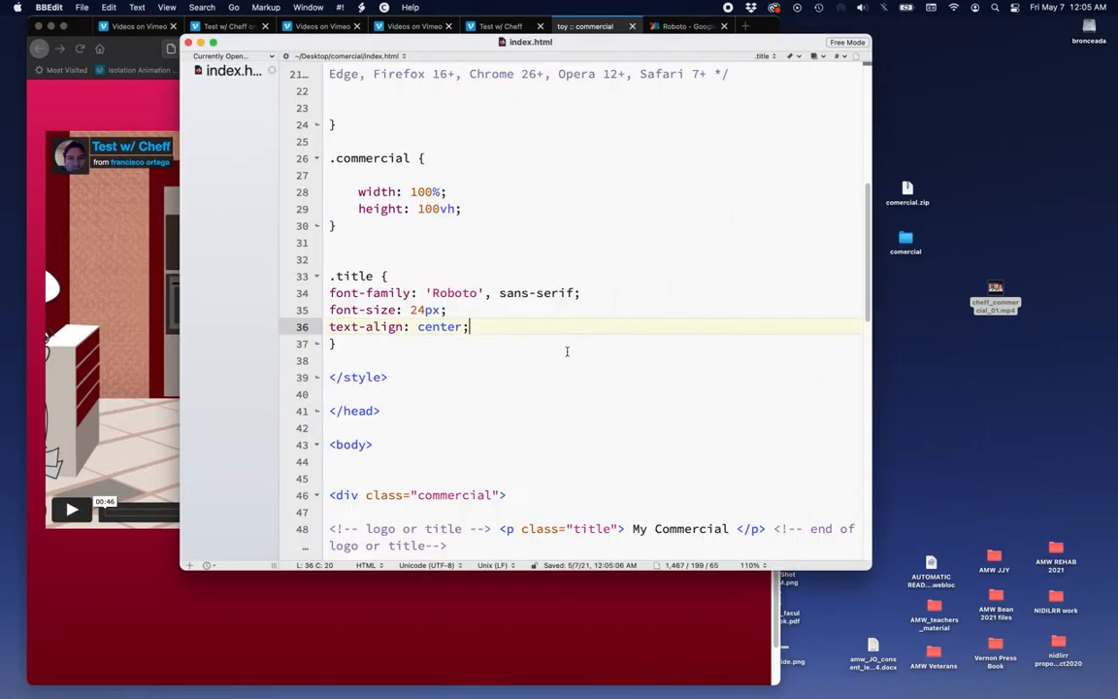
drag(428, 309, 410, 310)
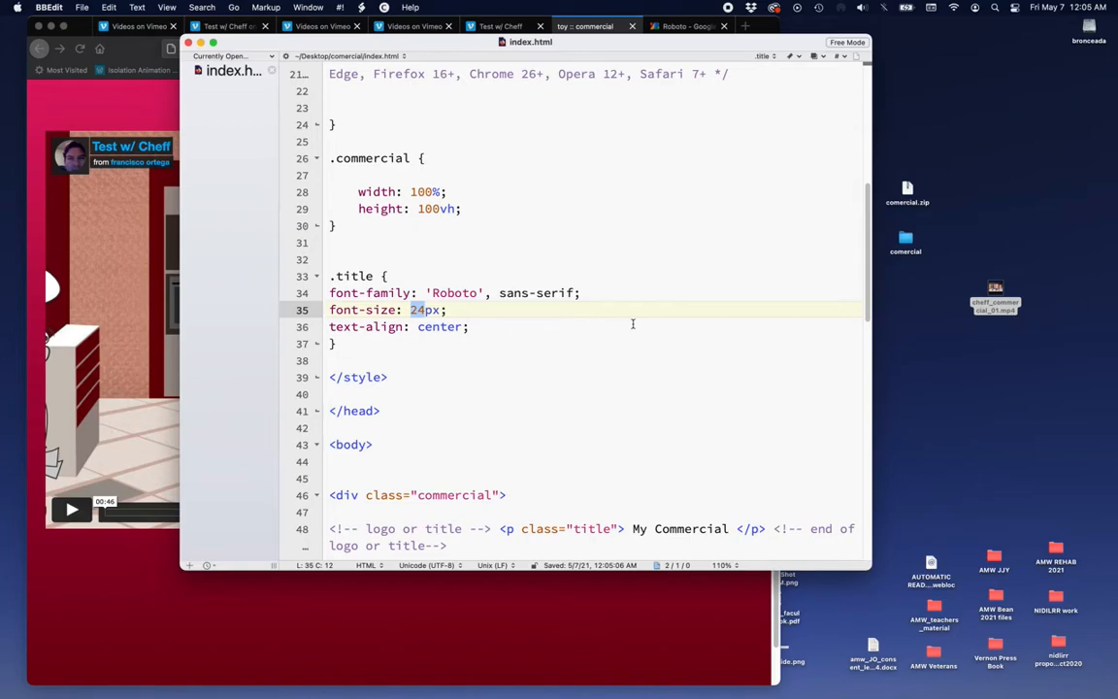
text(48)
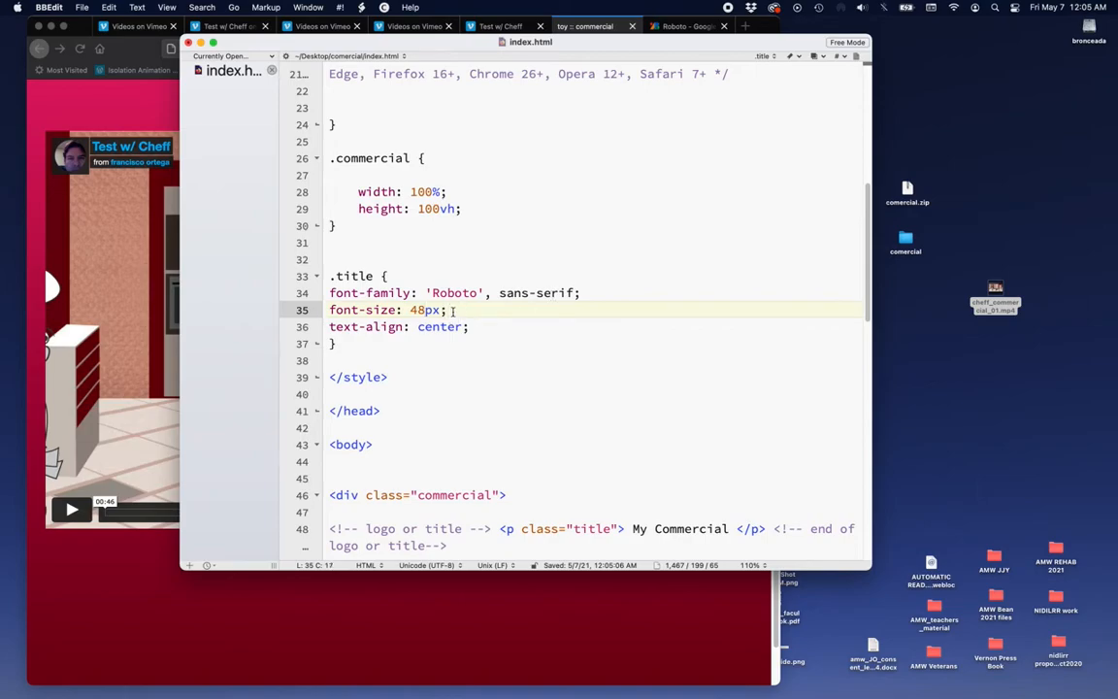
Add color: #FFCCCC; below the font-size in the .title style and reload the commercial page in Firefox.
key(Return)
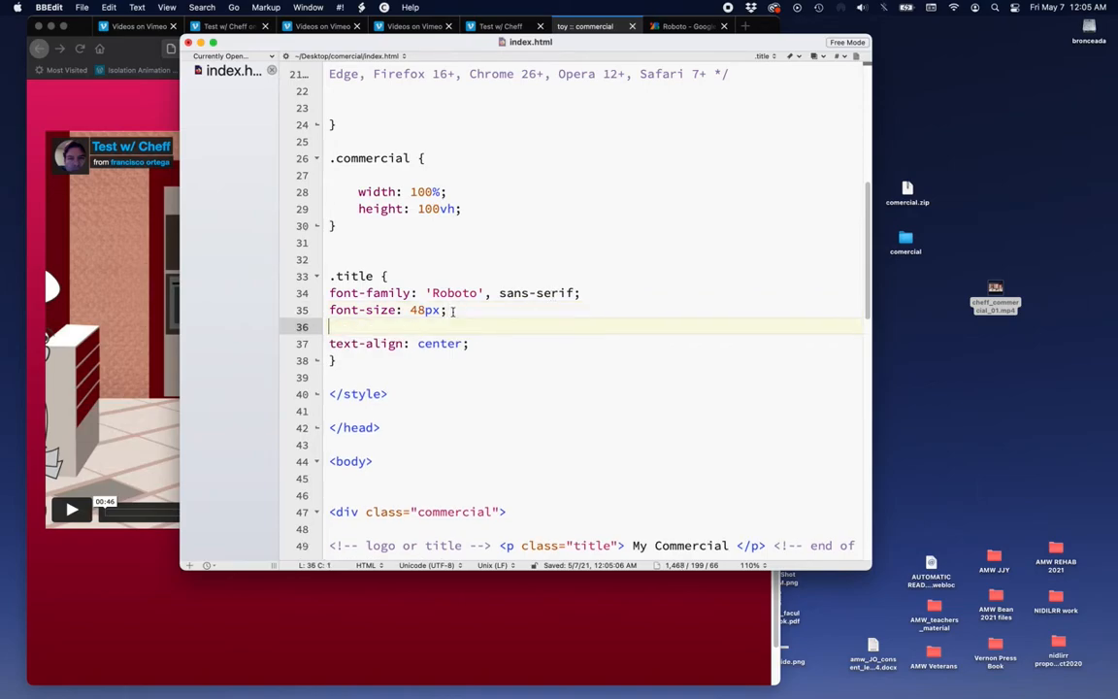
text(color: #FF)
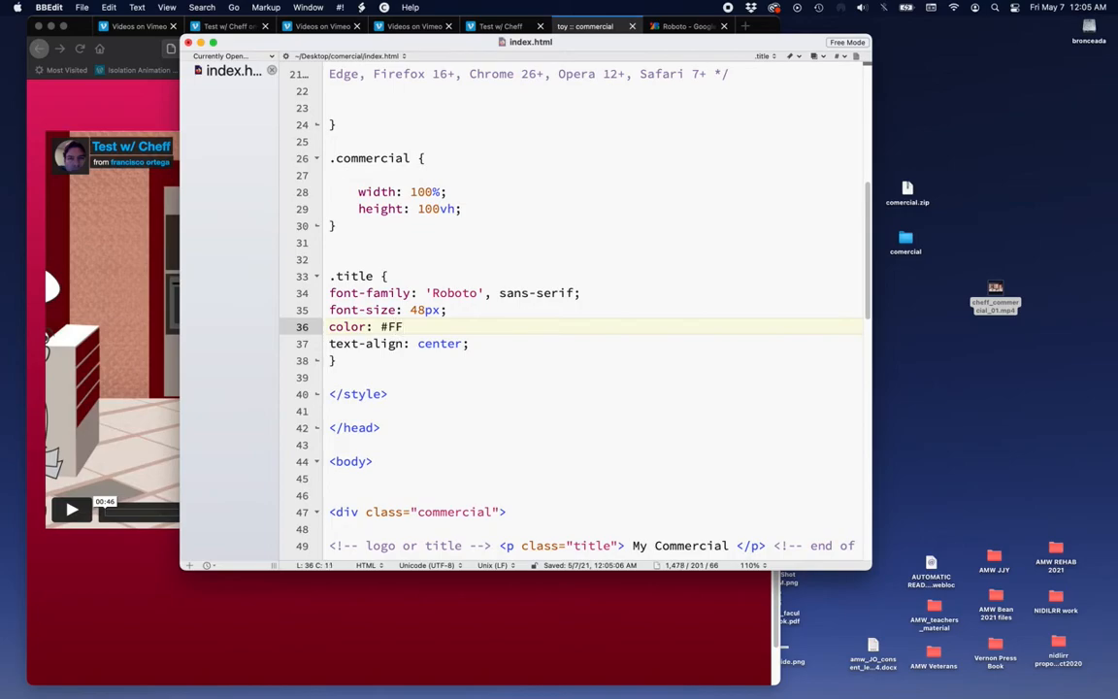
text(CCCC;)
click(116, 325)
key(super+r)
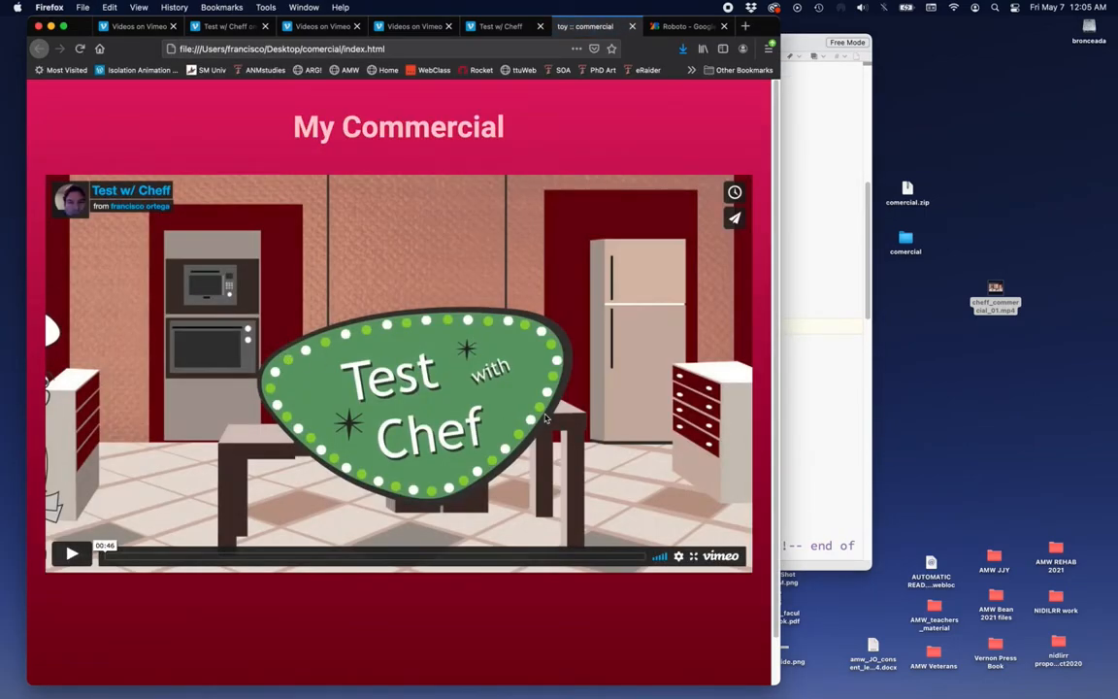
In BBEdit, replace the My Commercial text inside the title paragraph of index.html with blank lines.
click(813, 411)
click(490, 342)
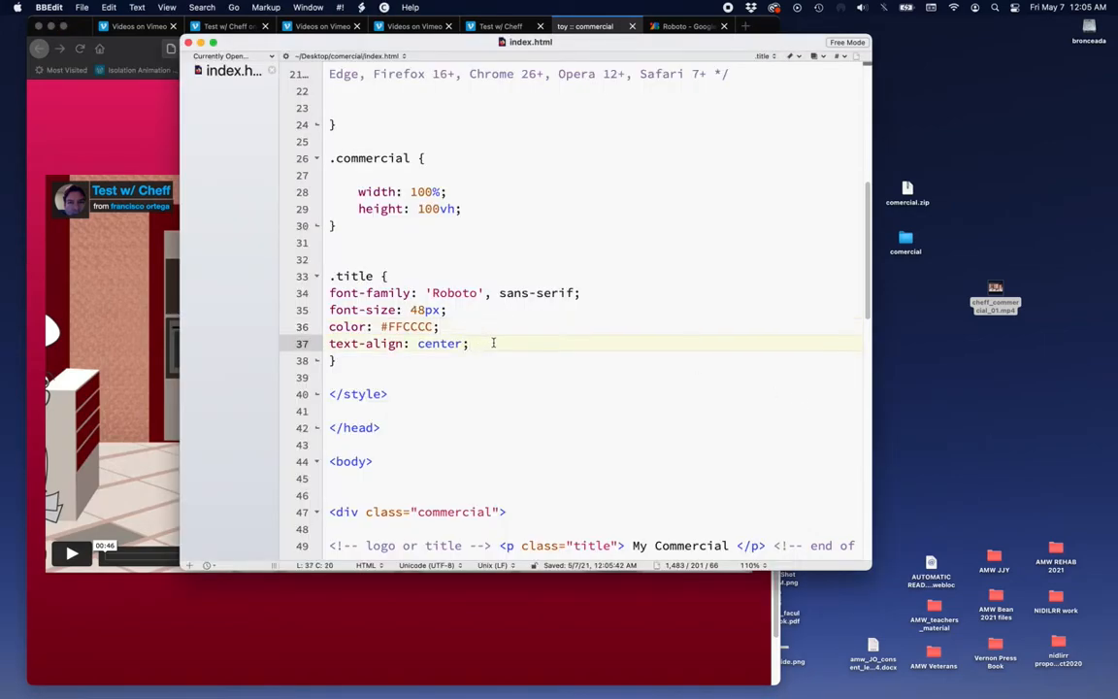
scroll(568, 362, down, 10)
scroll(552, 357, up, 4)
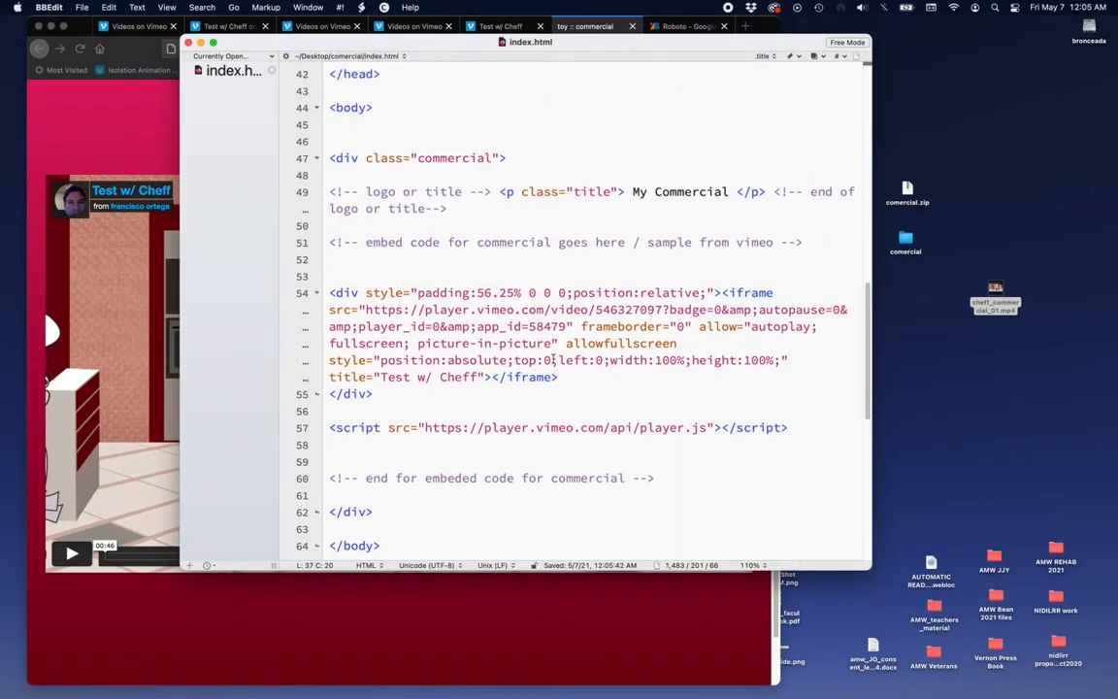
scroll(553, 360, up, 3)
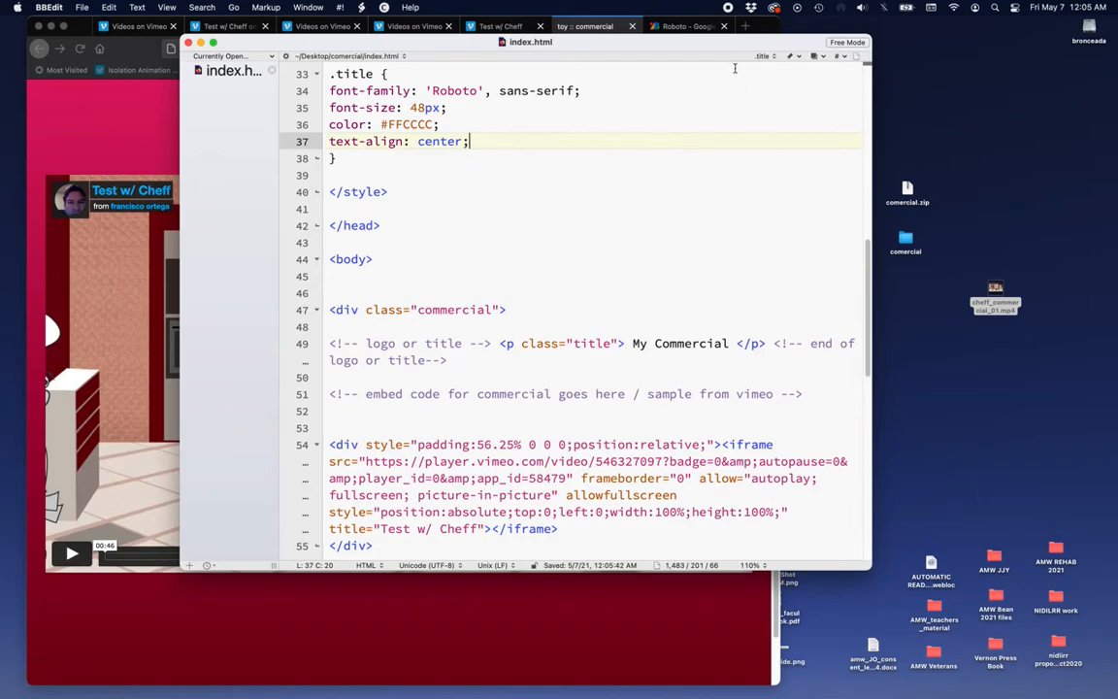
drag(640, 47, 596, 45)
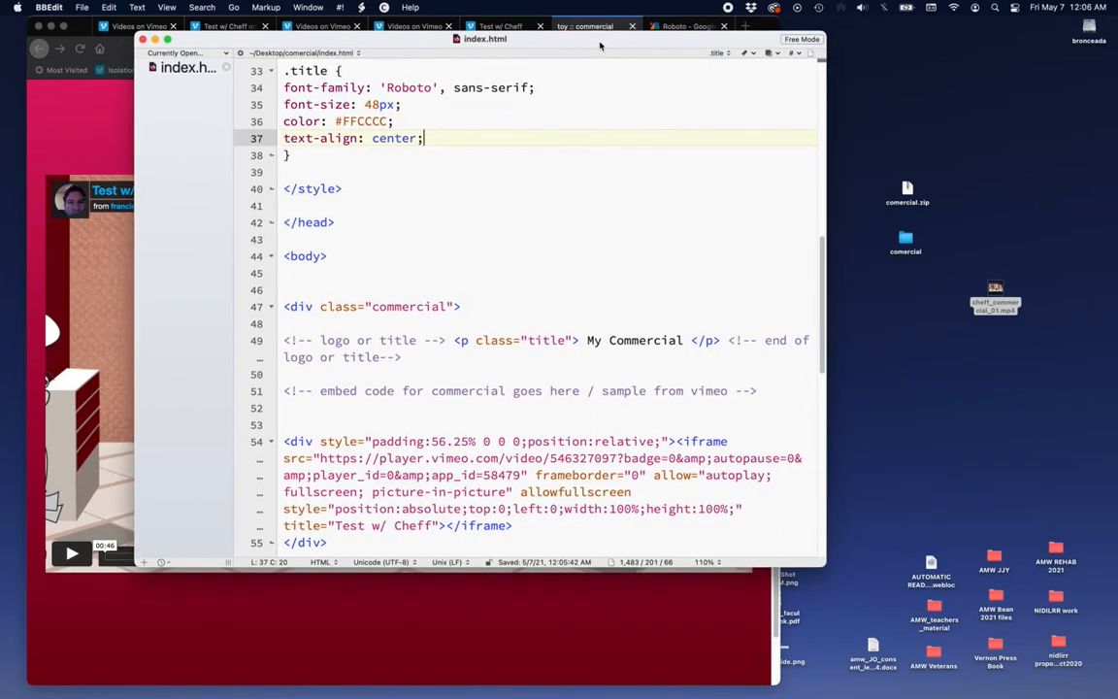
drag(667, 51, 696, 47)
click(669, 334)
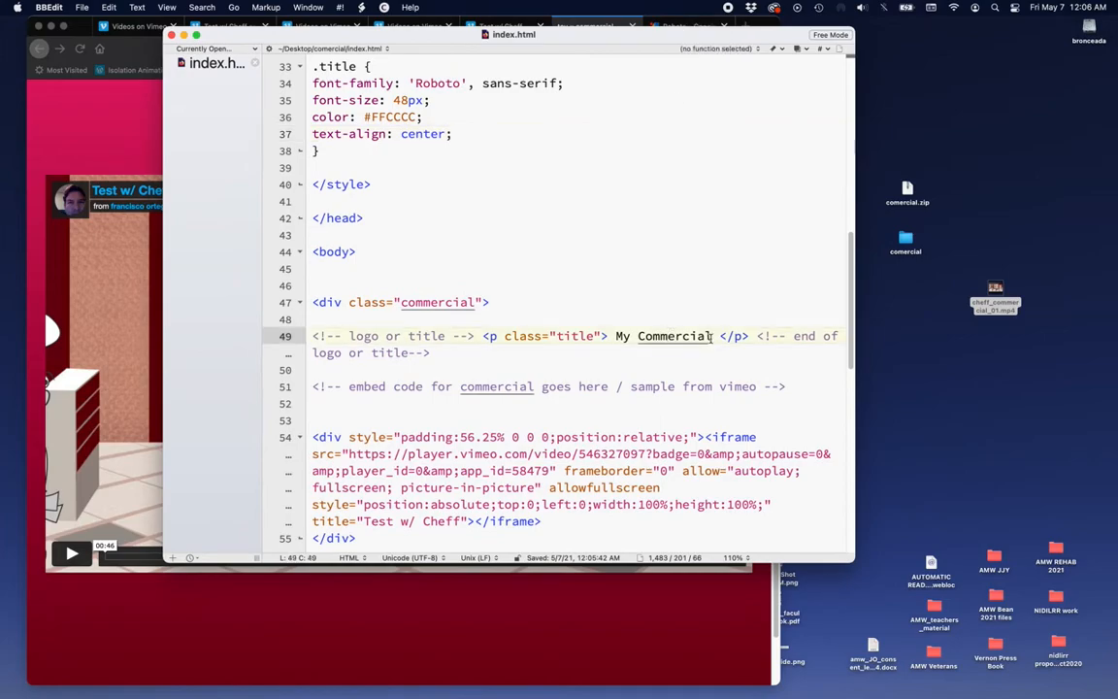
drag(712, 336, 620, 336)
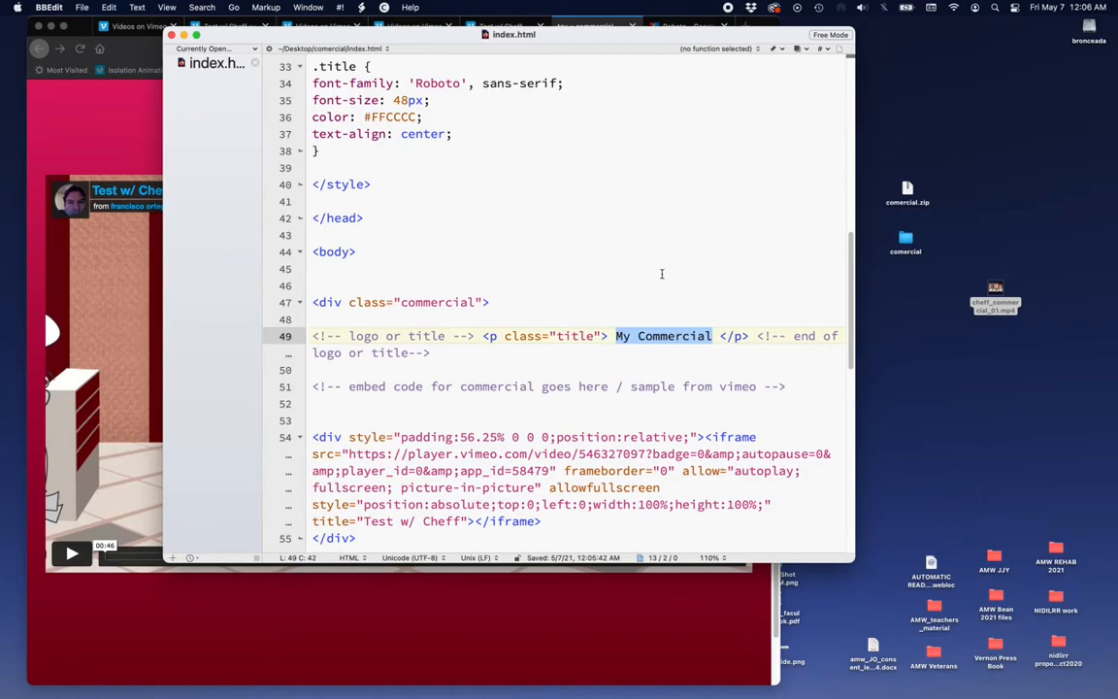
key(Return)
key(Return)
key(Return)
key(Return)
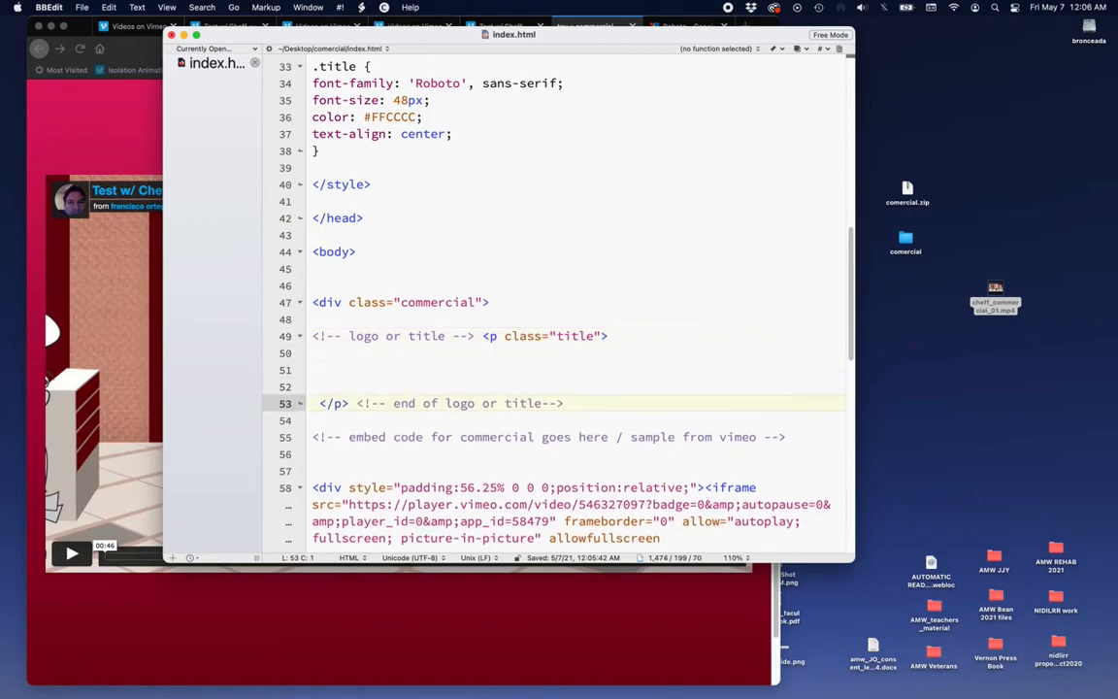
click(324, 369)
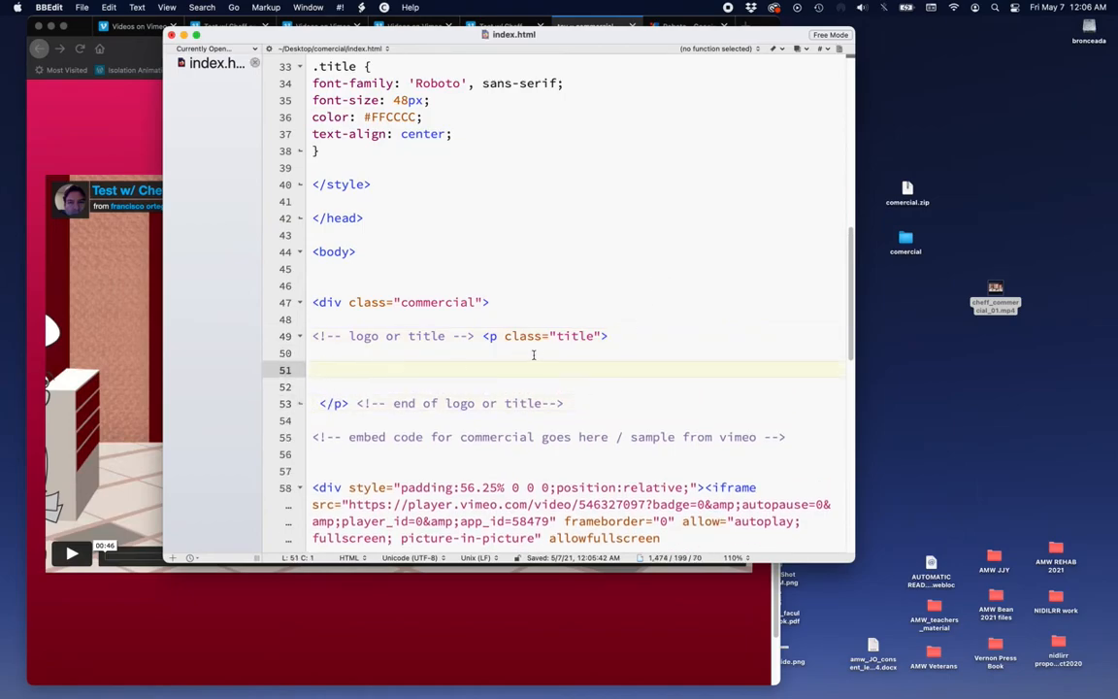
Insert duo_logo.png from the comercial folder in Finder as an img tag inside the title paragraph and save index.html.
mouse_move(20, 113)
click(25, 29)
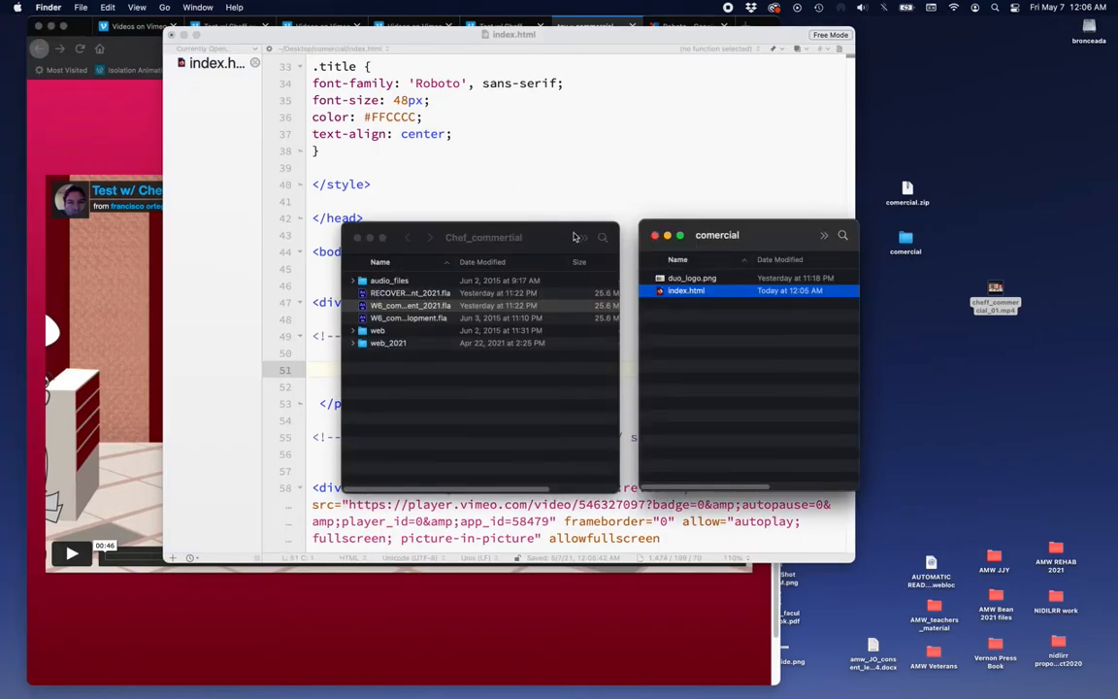
click(662, 279)
drag(550, 237, 549, 597)
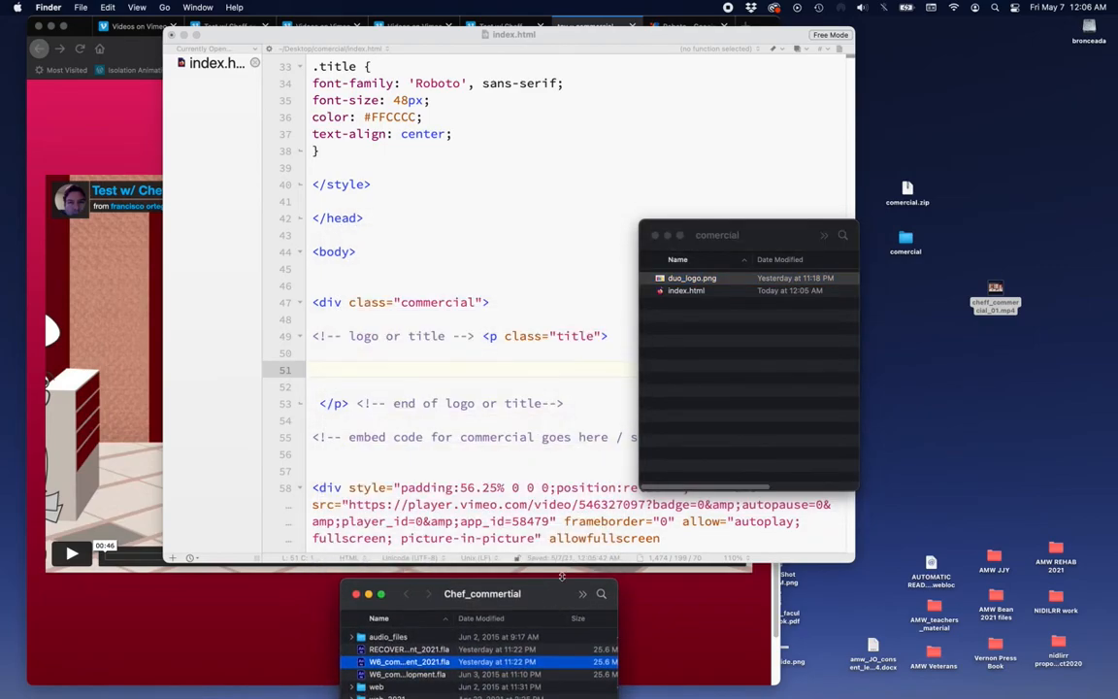
click(660, 279)
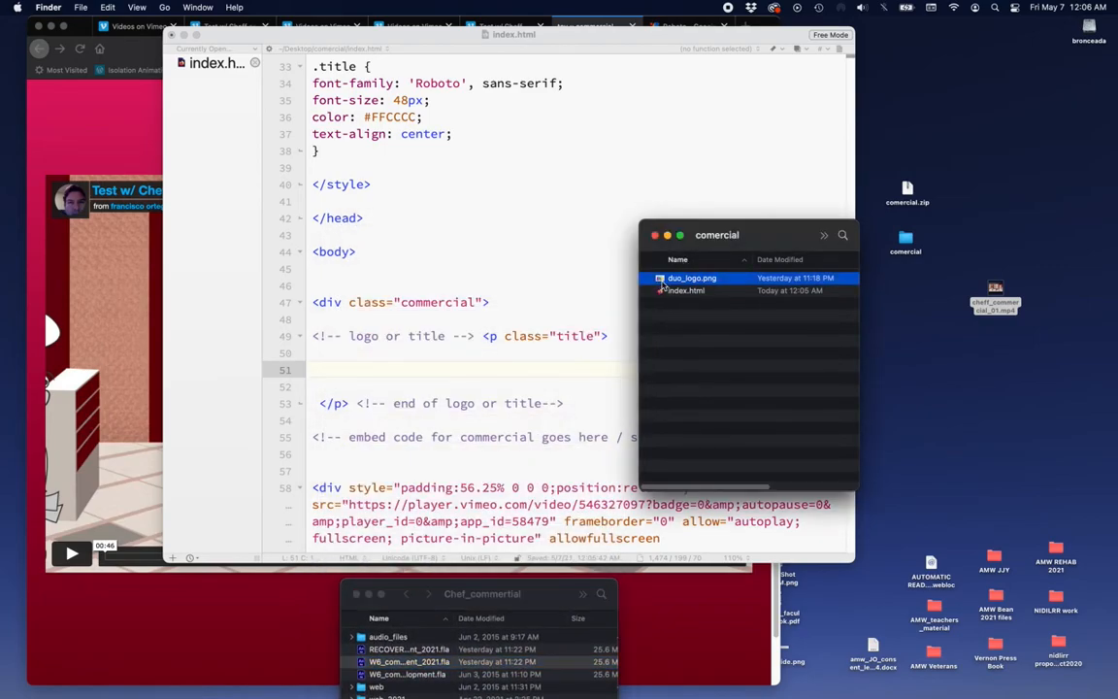
click(673, 291)
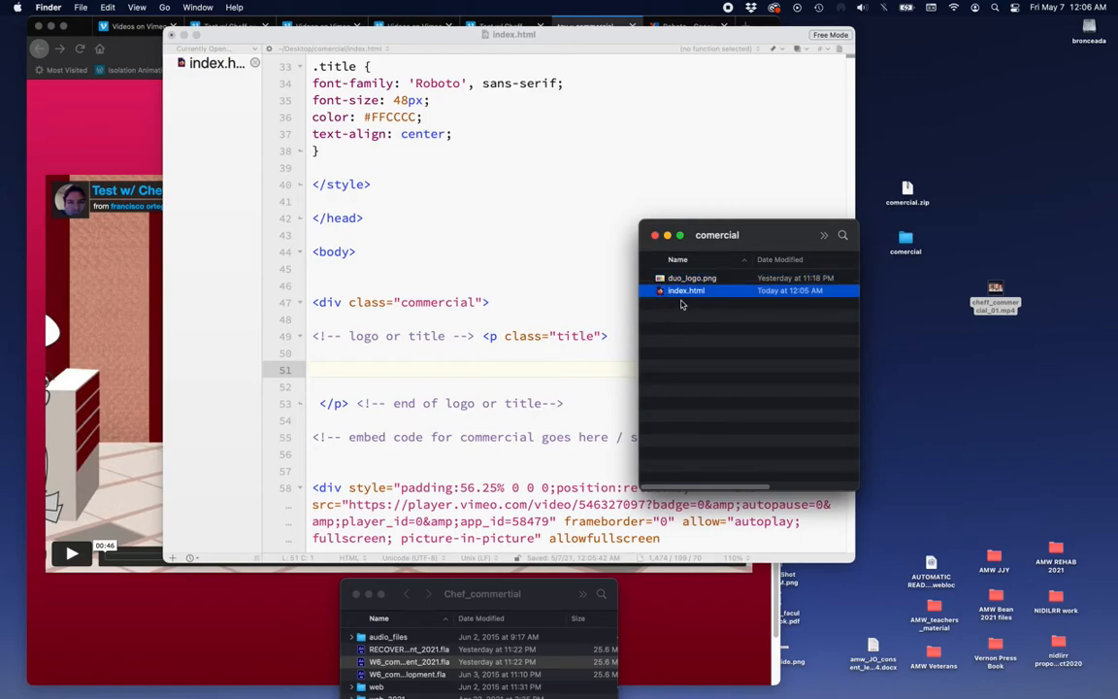
click(661, 280)
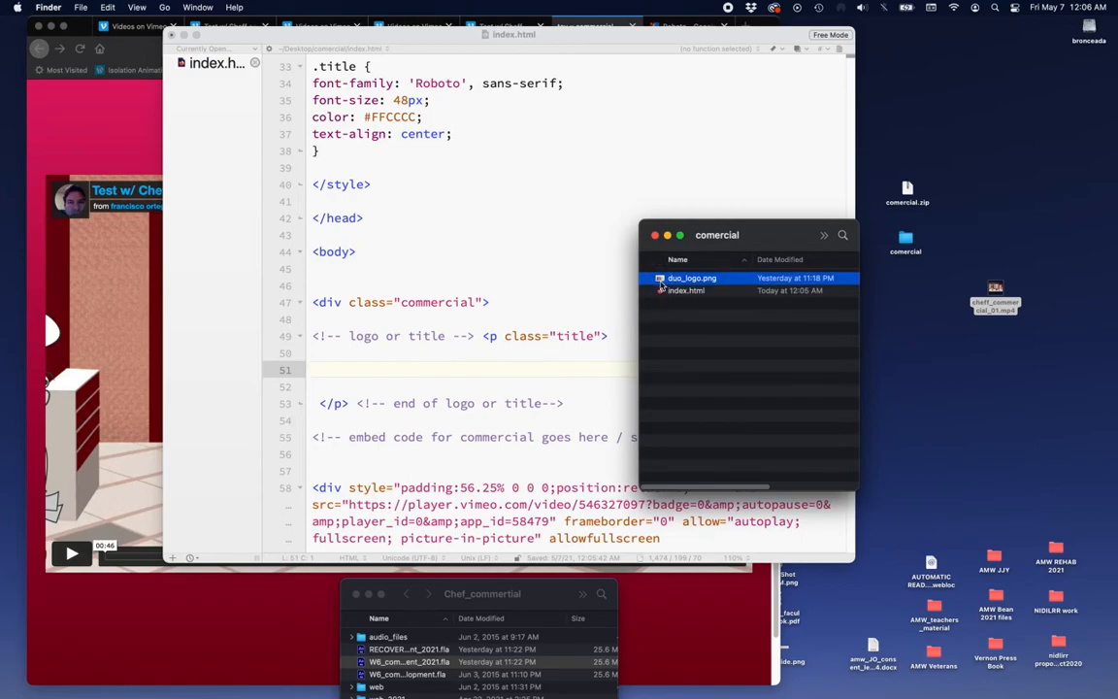
drag(660, 279, 357, 374)
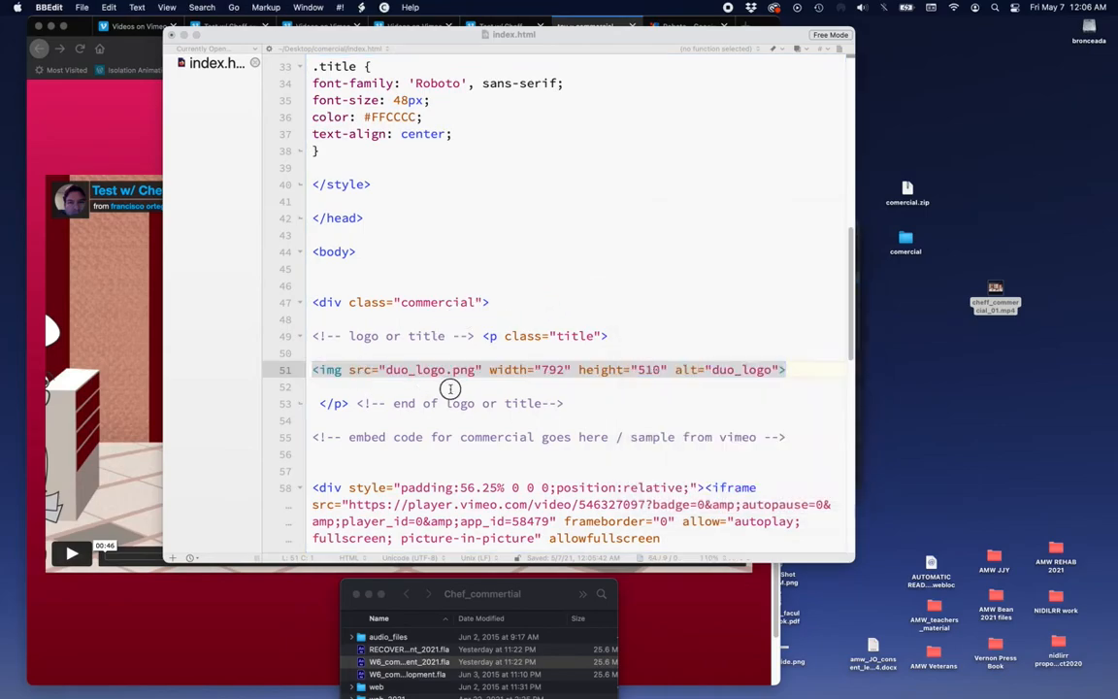
click(400, 378)
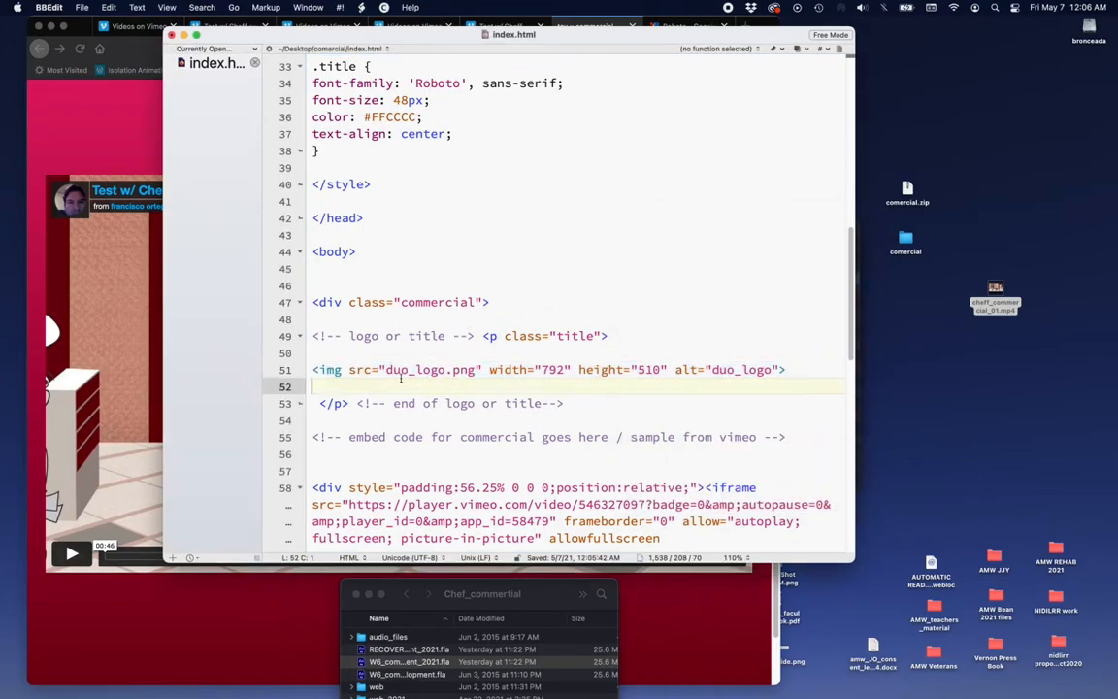
click(550, 370)
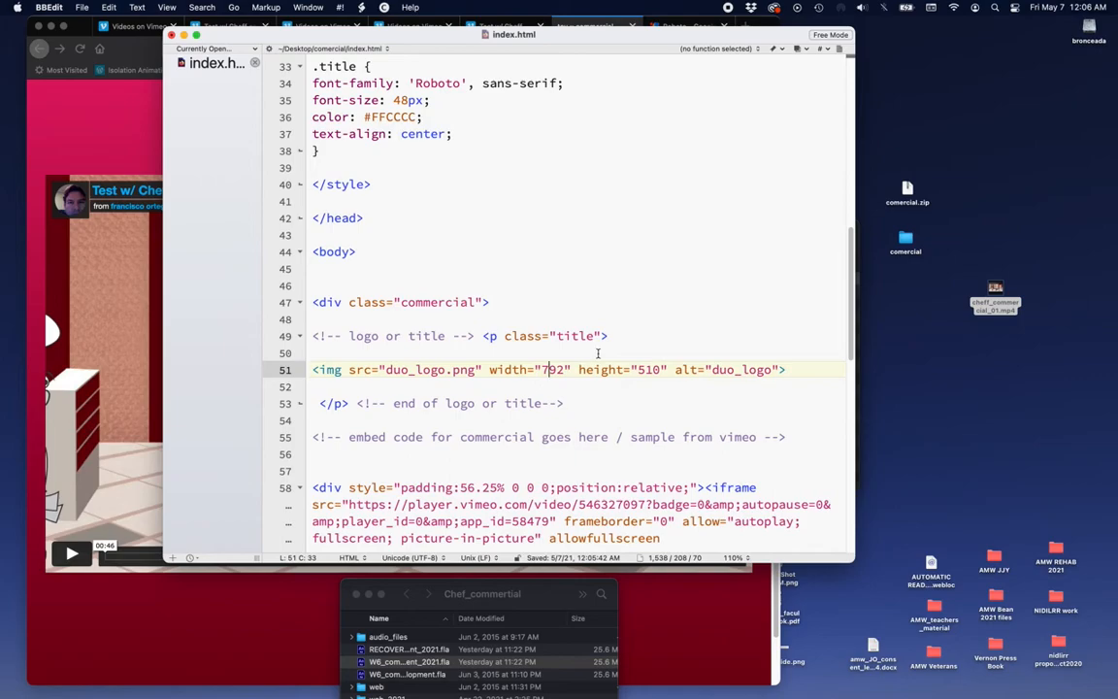
click(582, 353)
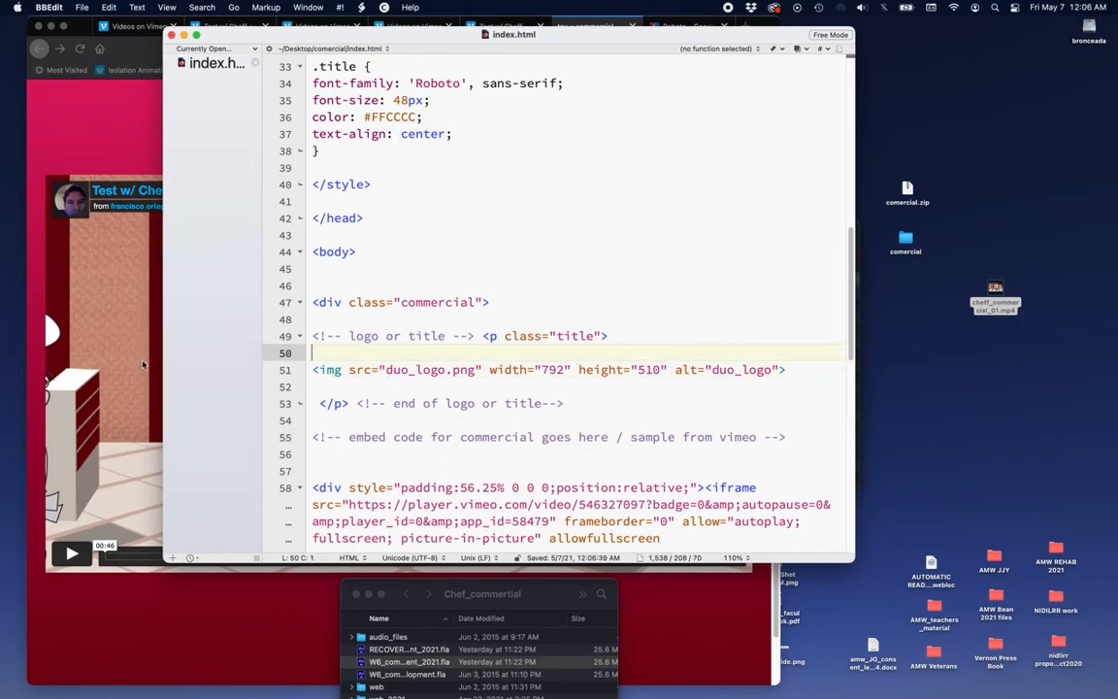
Reload the commercial page in Firefox and examine the logo's size relative to the video below it.
click(143, 365)
key(super+r)
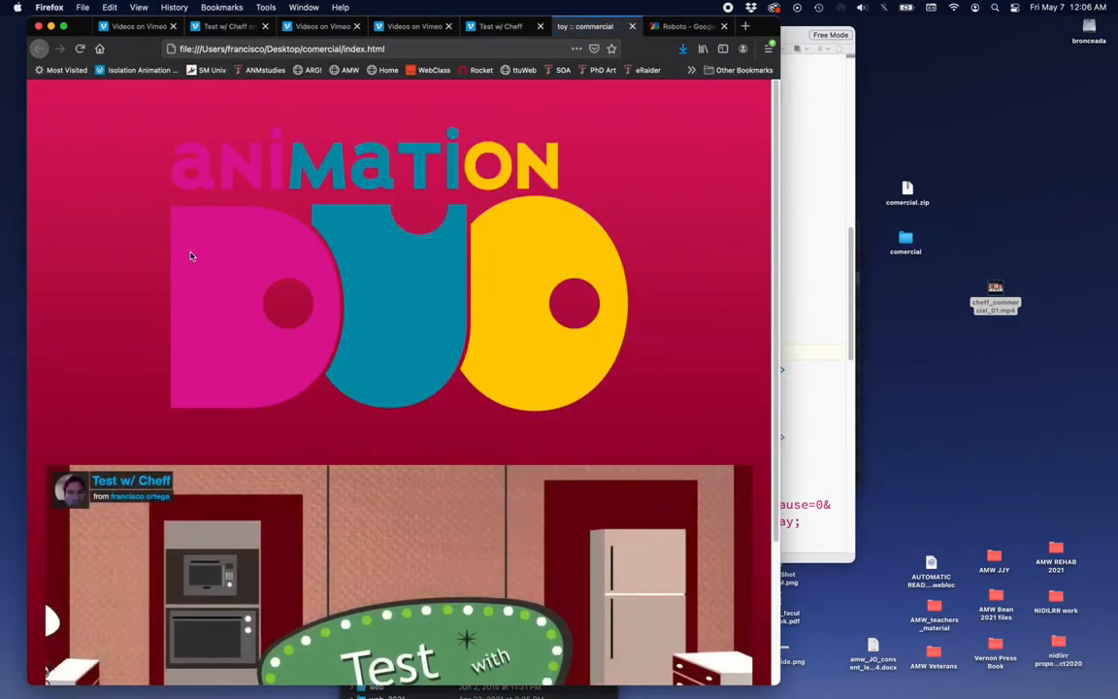
scroll(501, 366, down, 4)
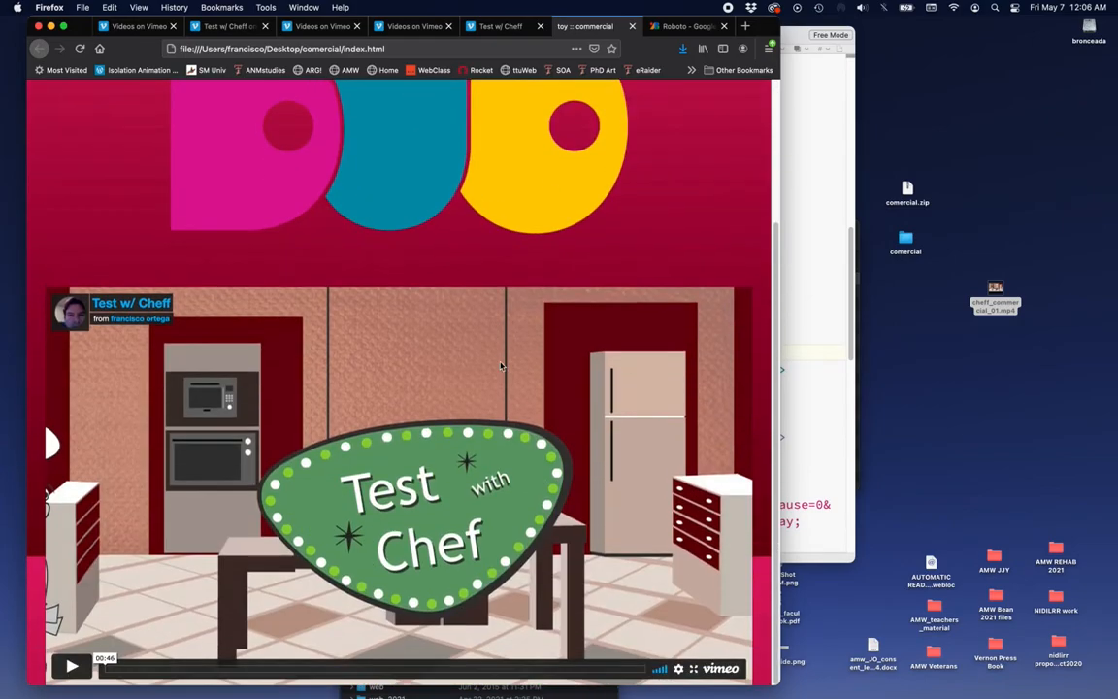
scroll(501, 366, up, 4)
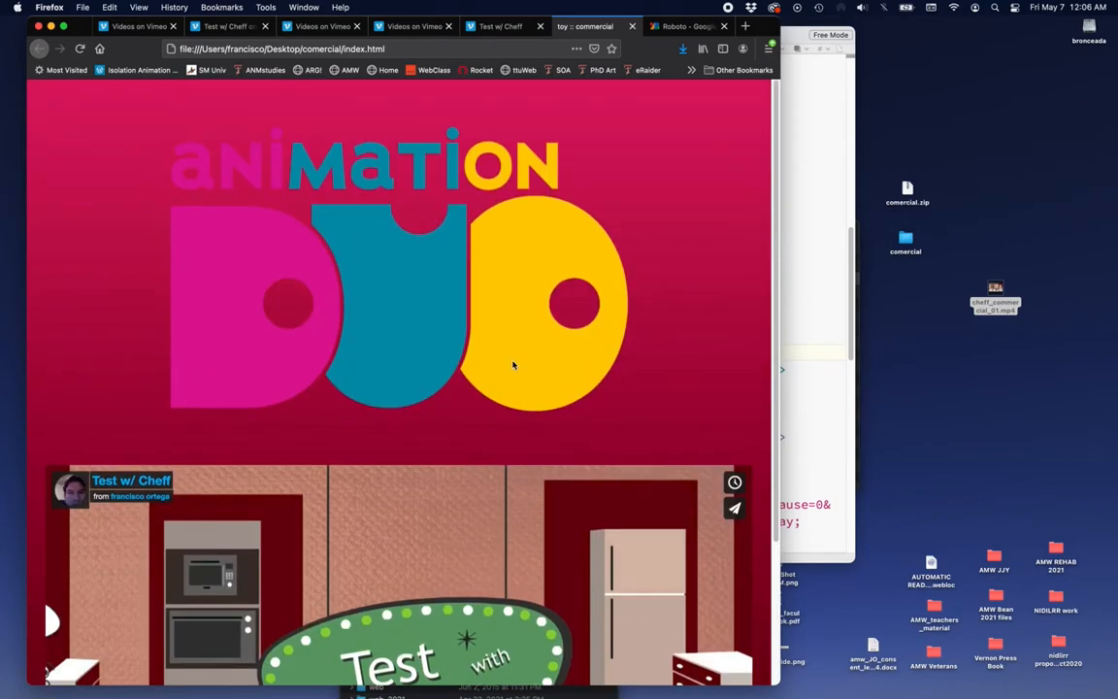
scroll(500, 366, down, 3)
scroll(490, 349, up, 1)
scroll(490, 349, up, 2)
scroll(425, 271, down, 3)
scroll(424, 270, up, 3)
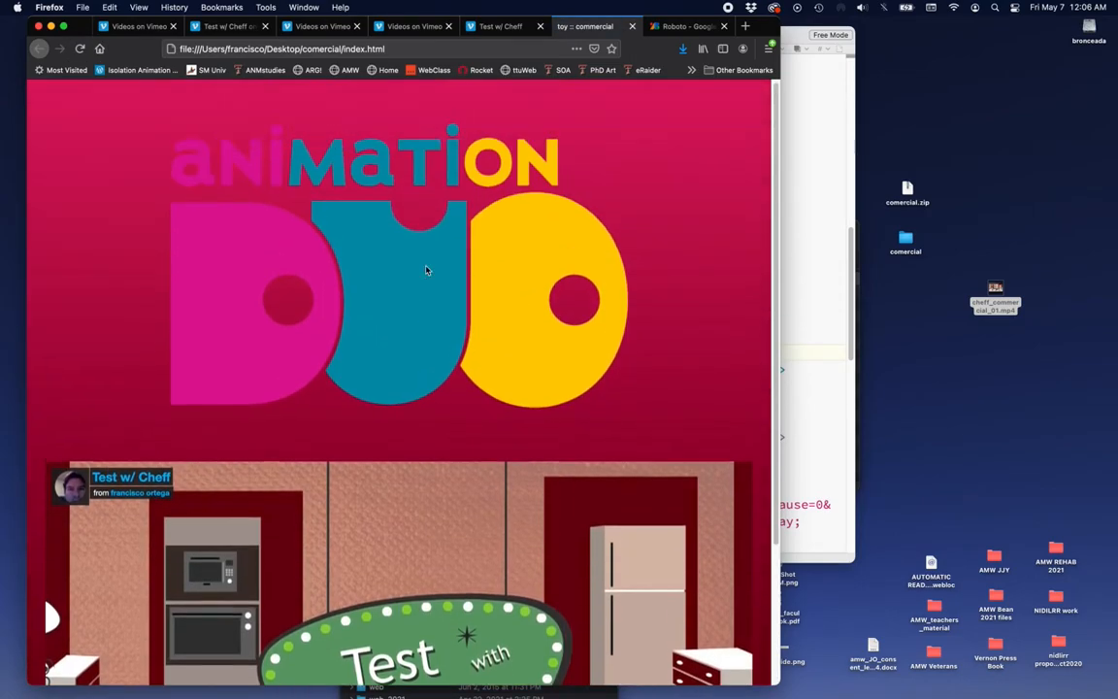
In BBEdit, set both the height and width of the duo_logo.png img tag to 50%.
click(817, 282)
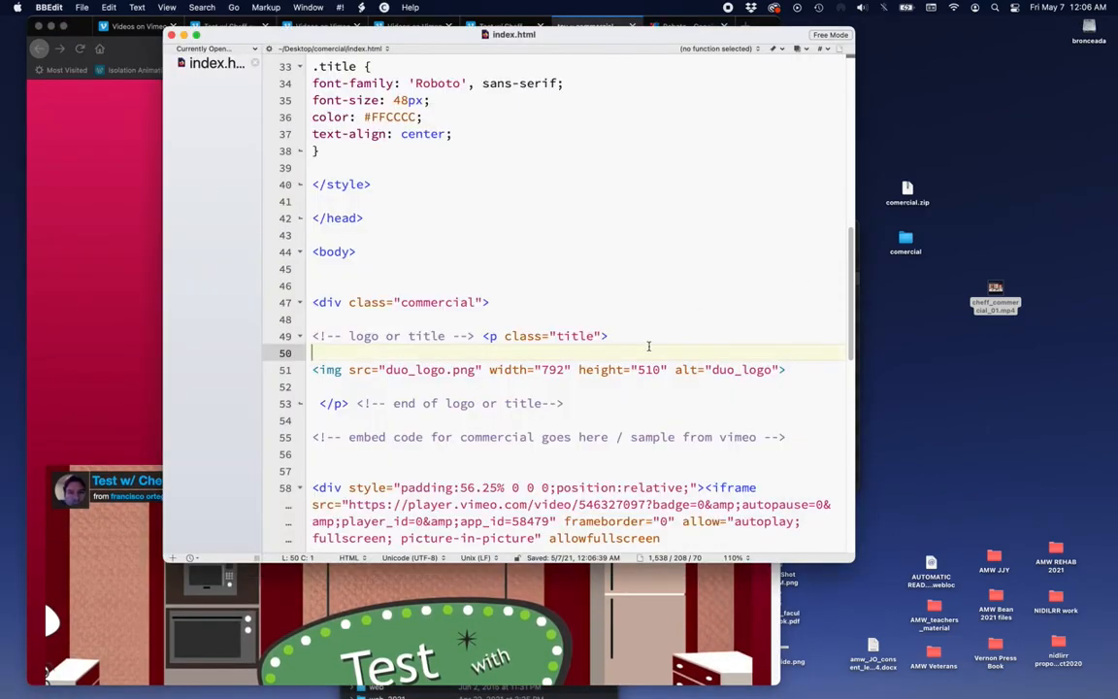
double_click(647, 370)
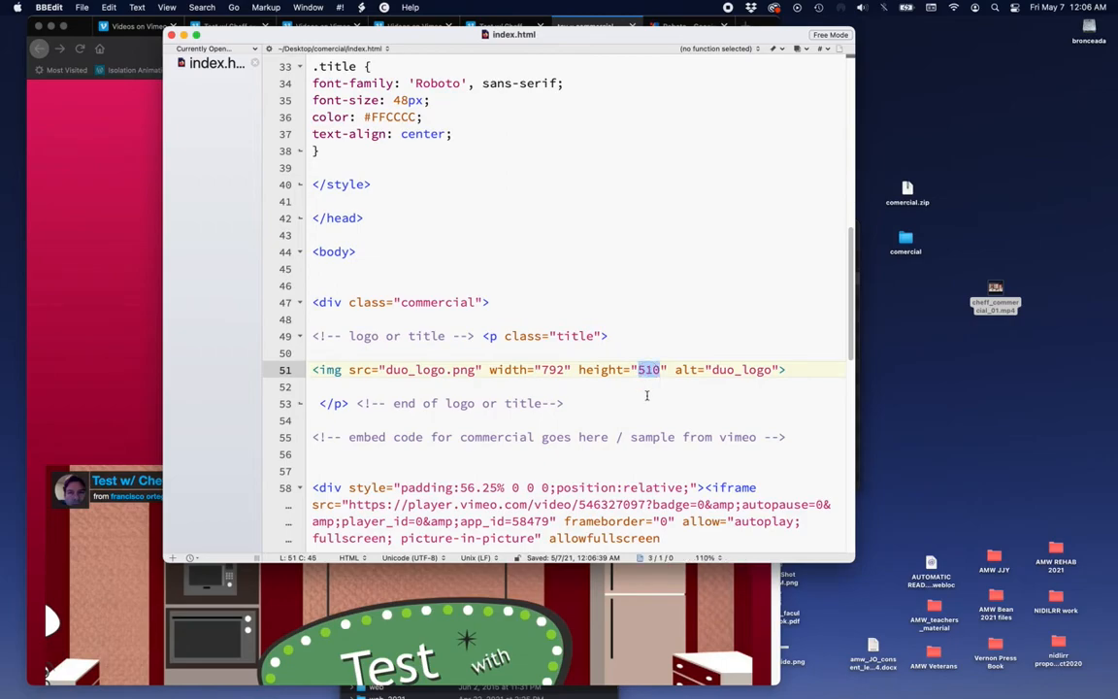
text(50)
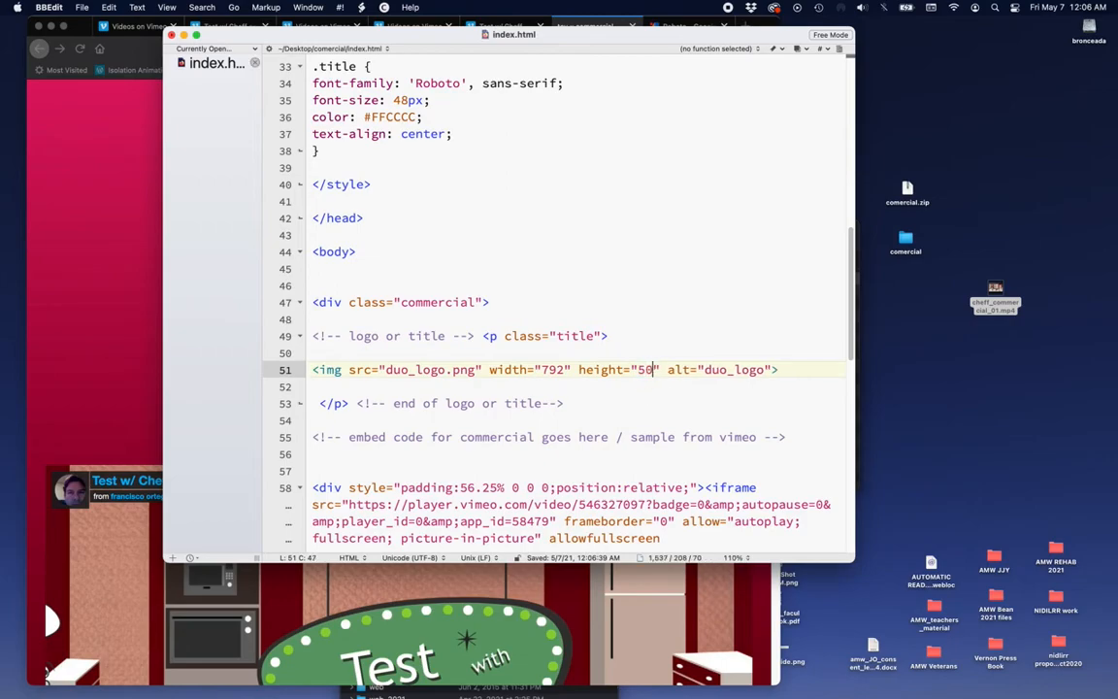
text(%)
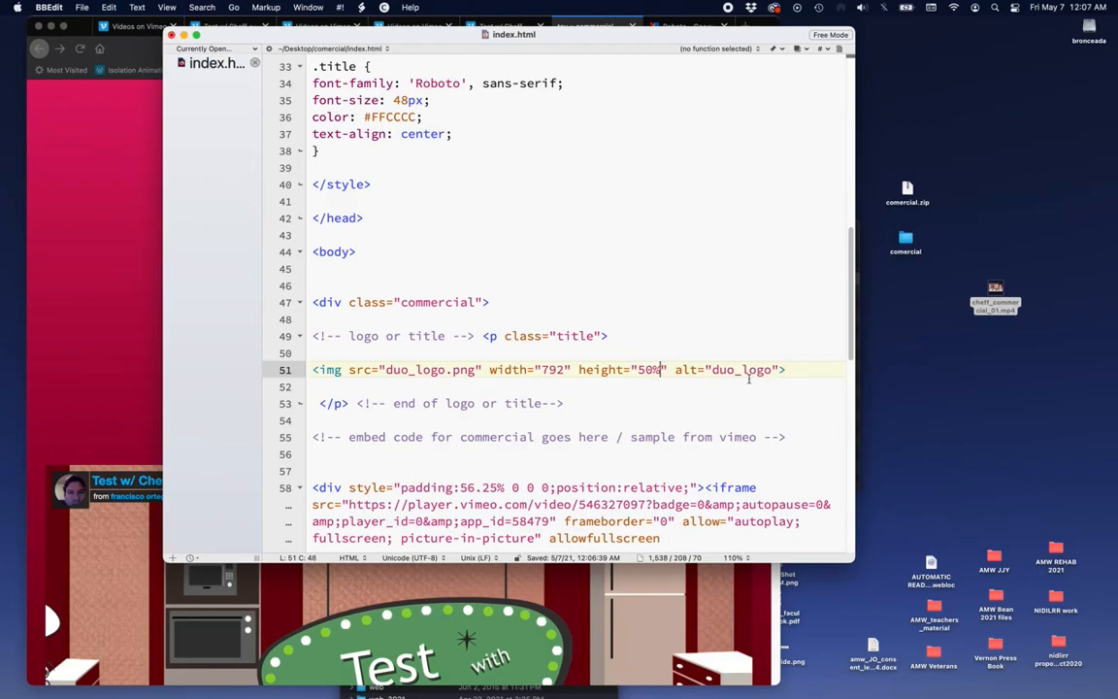
click(549, 370)
double_click(549, 370)
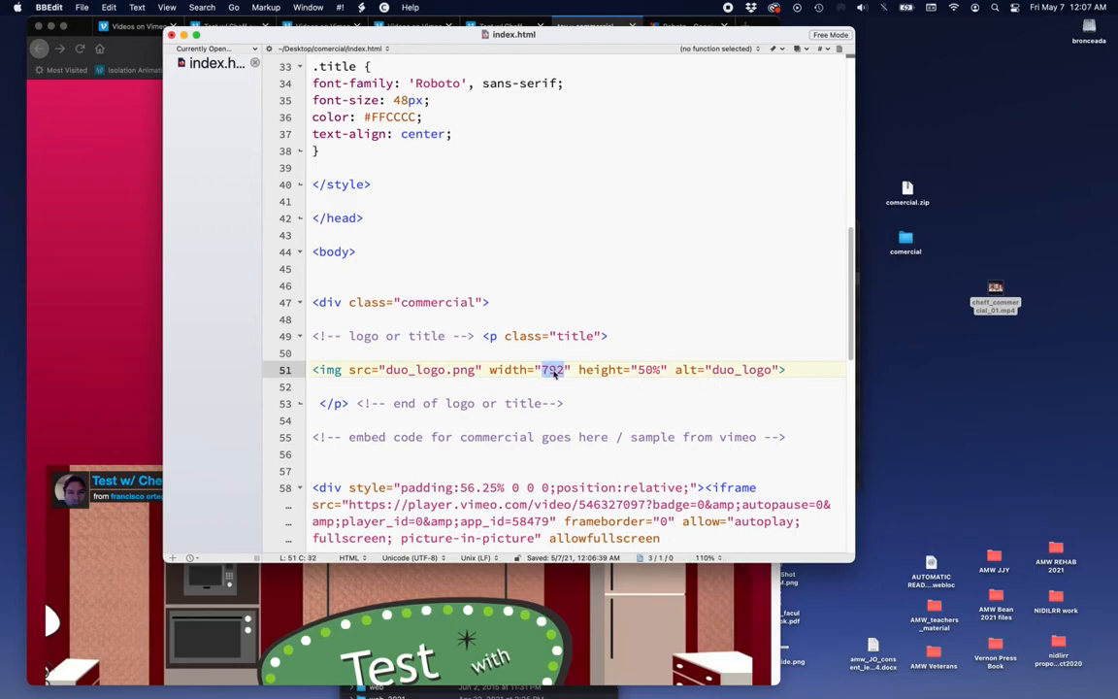
text(50%)
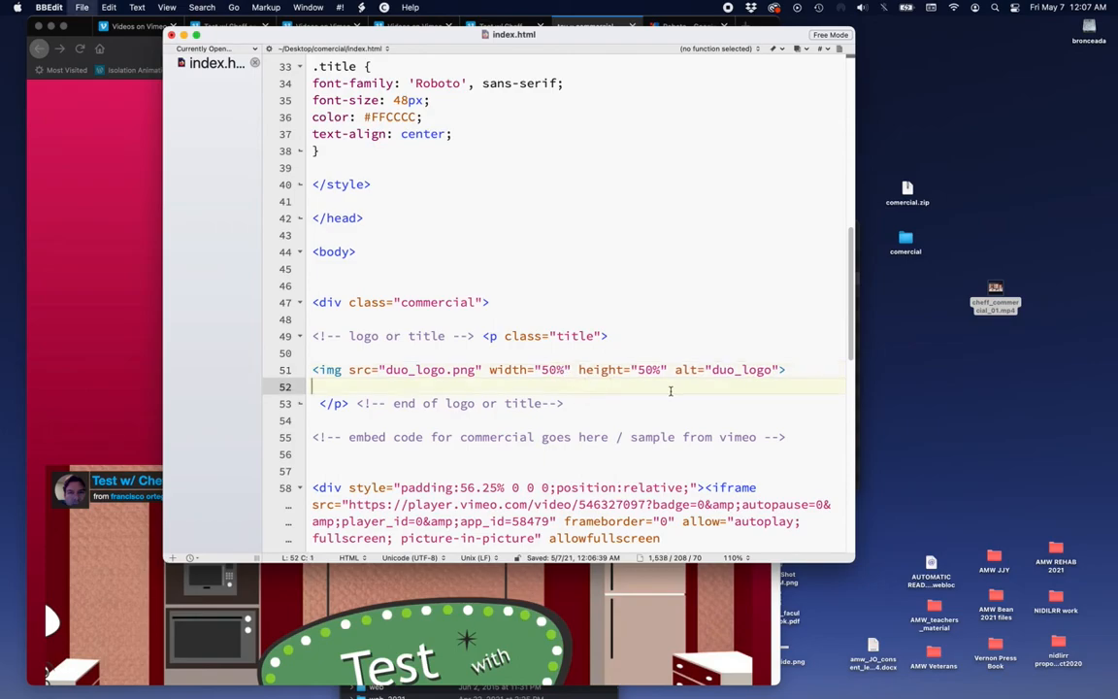
Reload the commercial page in Firefox and narrow the browser window to check how the logo and video scale.
click(114, 280)
key(super+r)
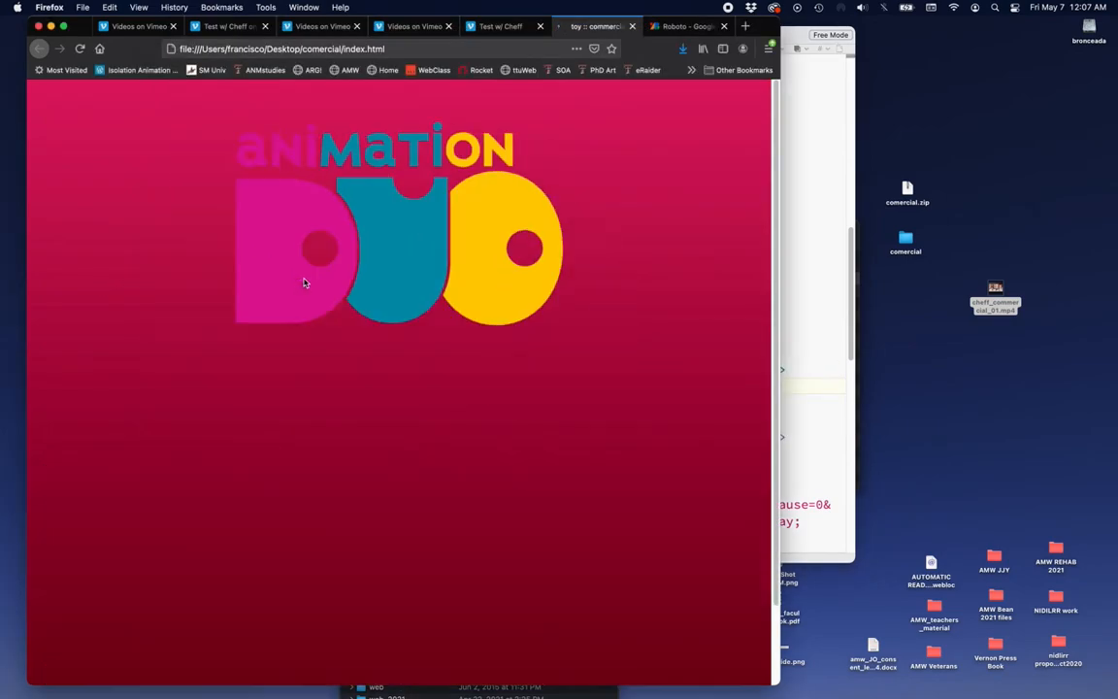
drag(779, 378, 454, 367)
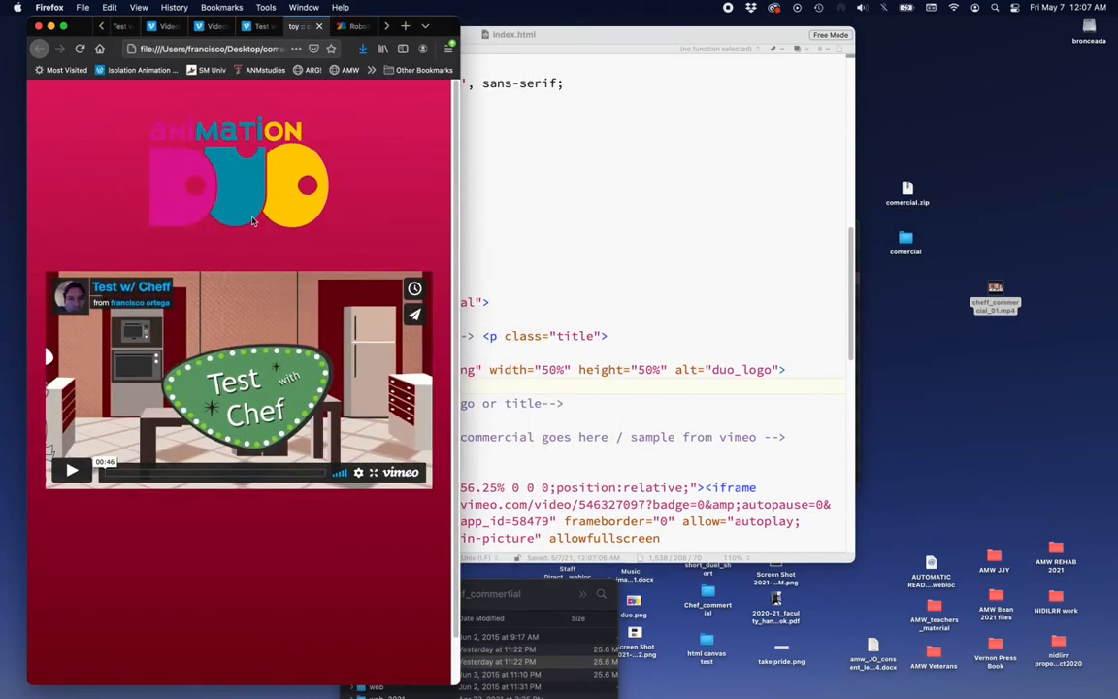
Review the index.html code in BBEdit, close its window, and widen the Firefox window showing the commercial page.
click(519, 274)
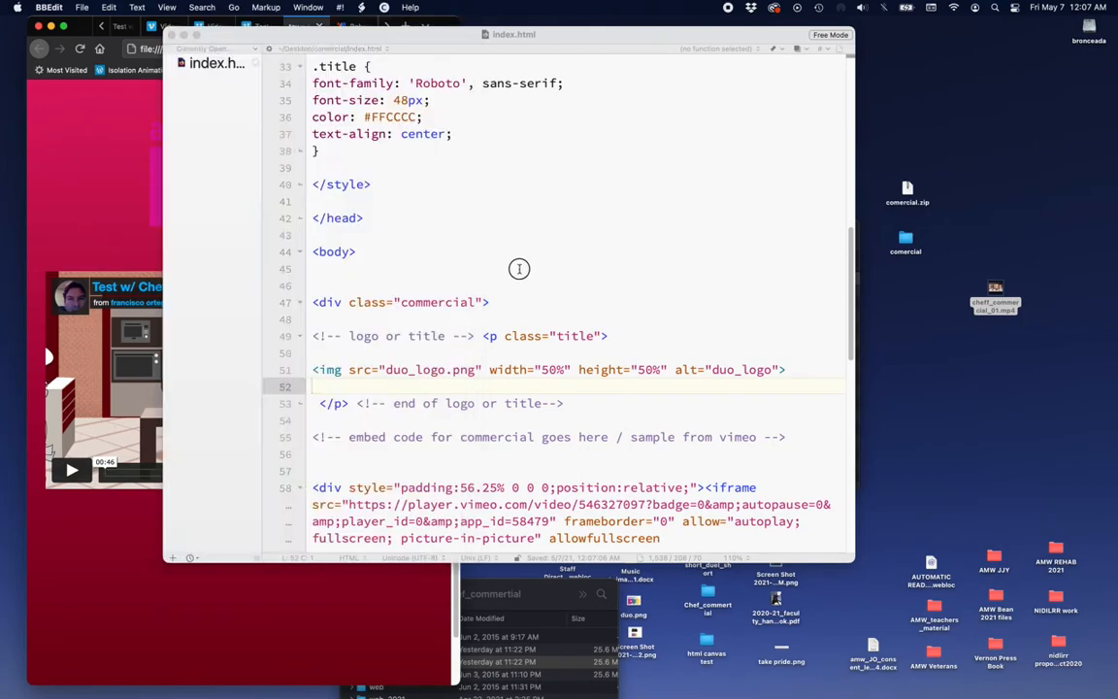
scroll(560, 332, up, 5)
scroll(563, 332, down, 10)
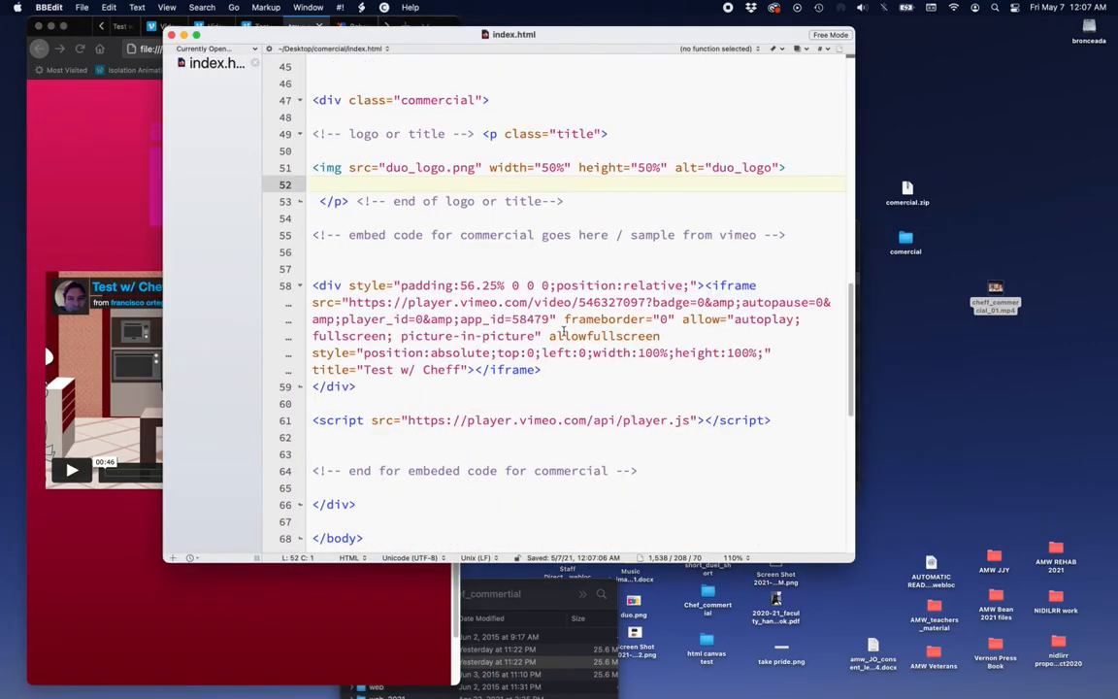
scroll(563, 333, up, 5)
scroll(562, 335, up, 10)
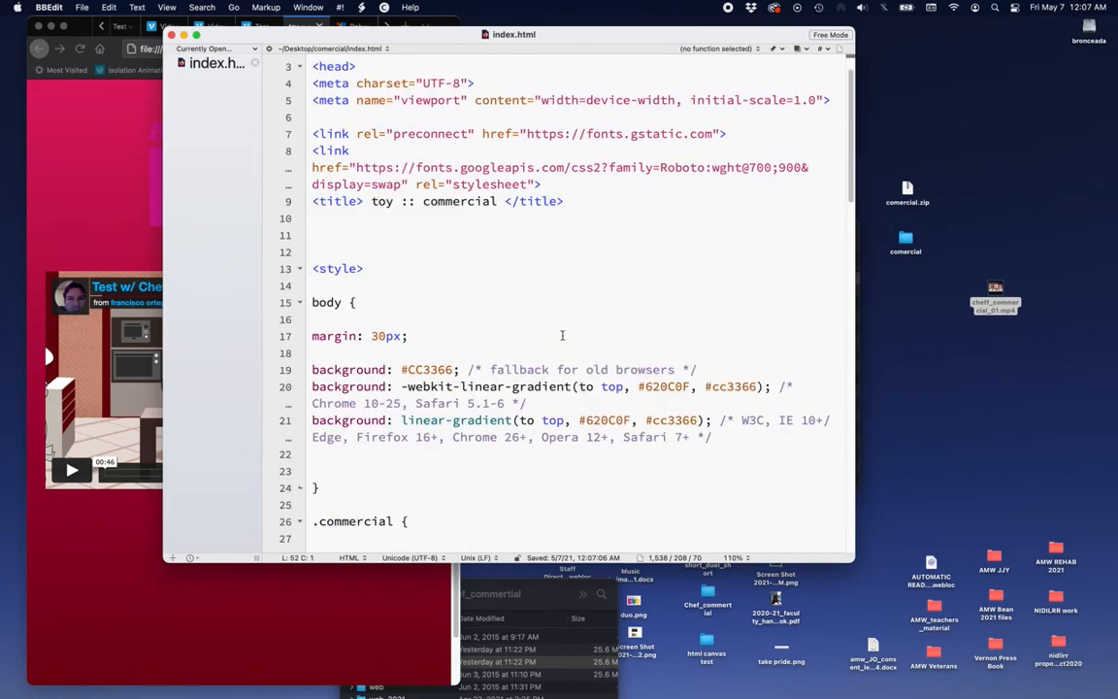
click(506, 307)
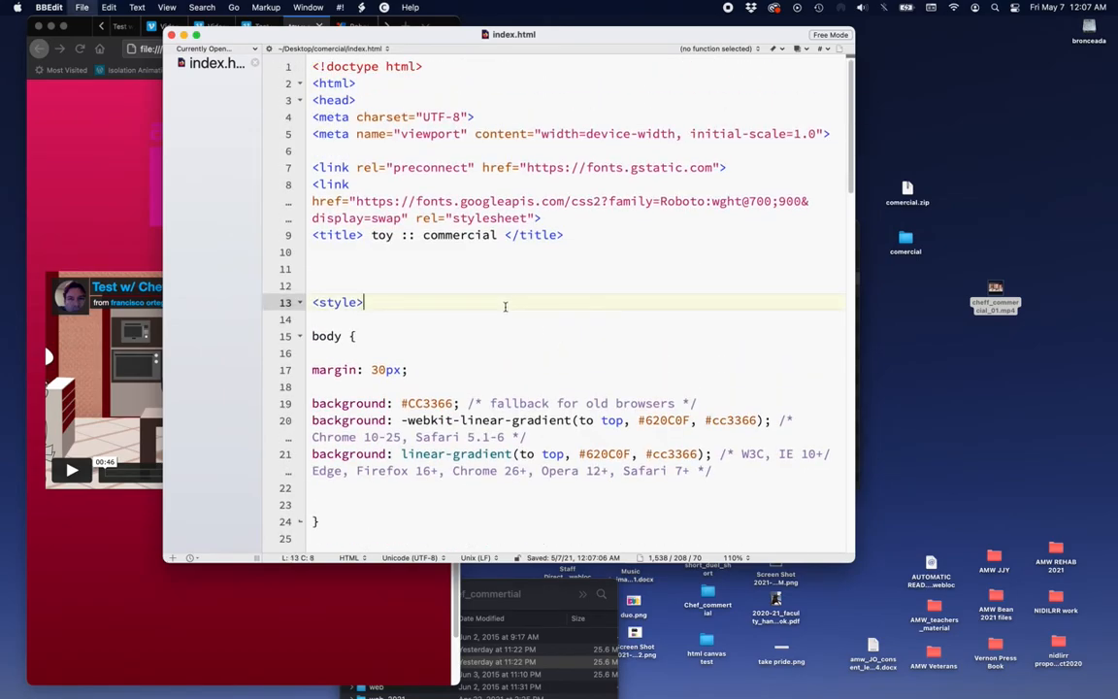
click(170, 35)
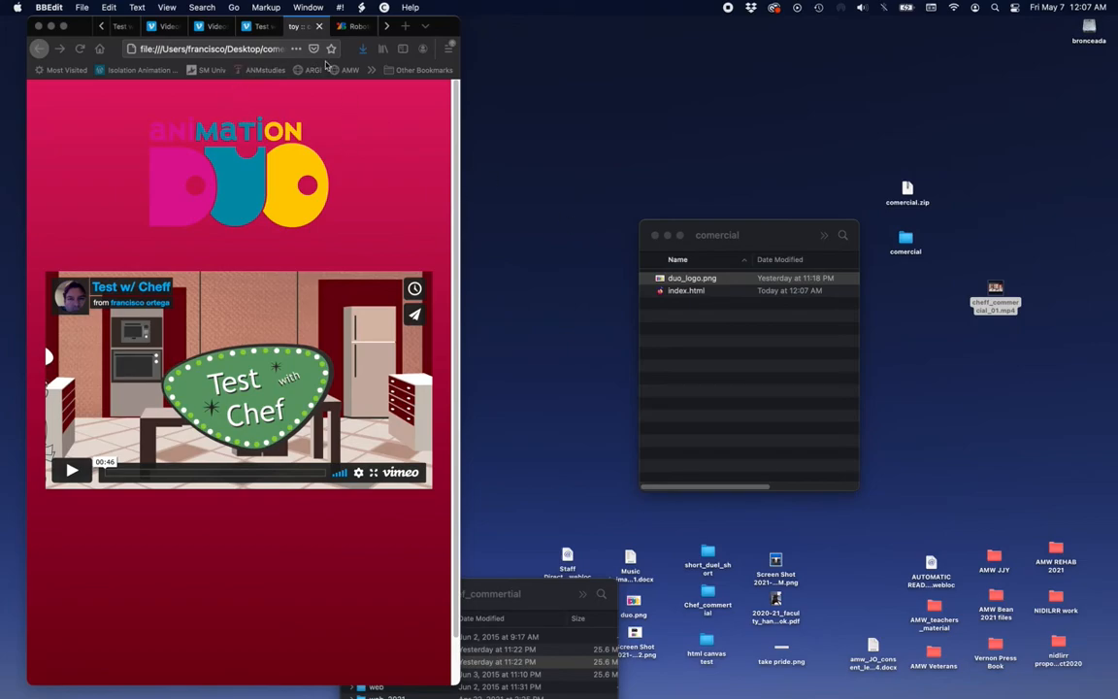
drag(459, 170, 531, 167)
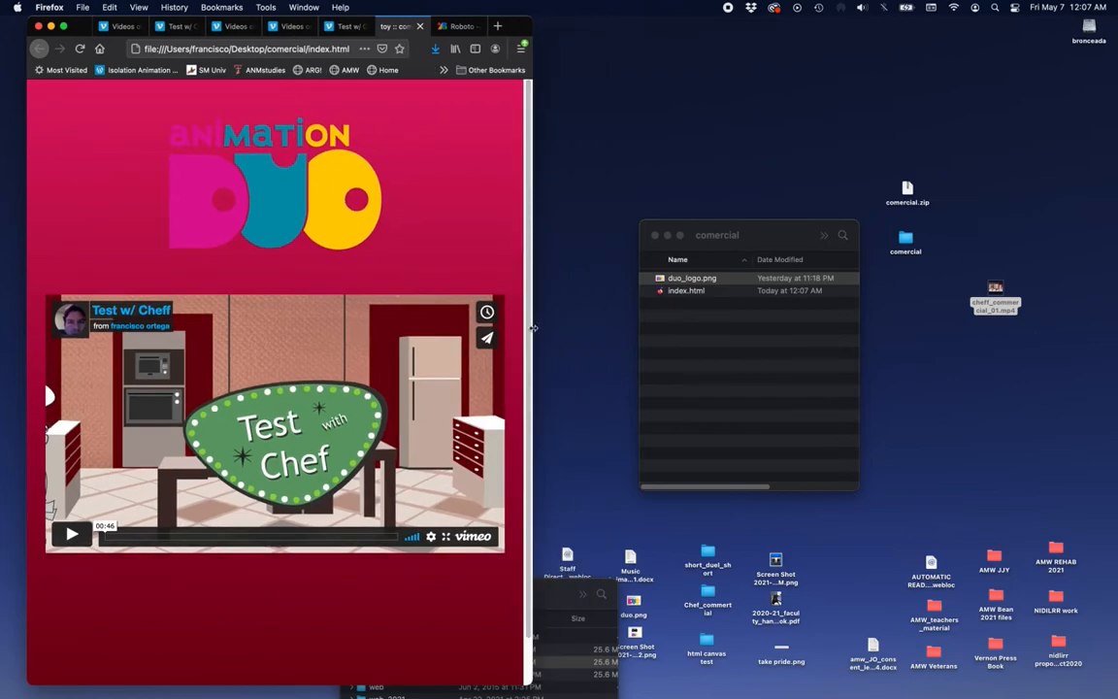
In Cyberduck, upload the comercial folder from the desktop to the root of fog-site, overwriting the existing remote folder.
click(695, 374)
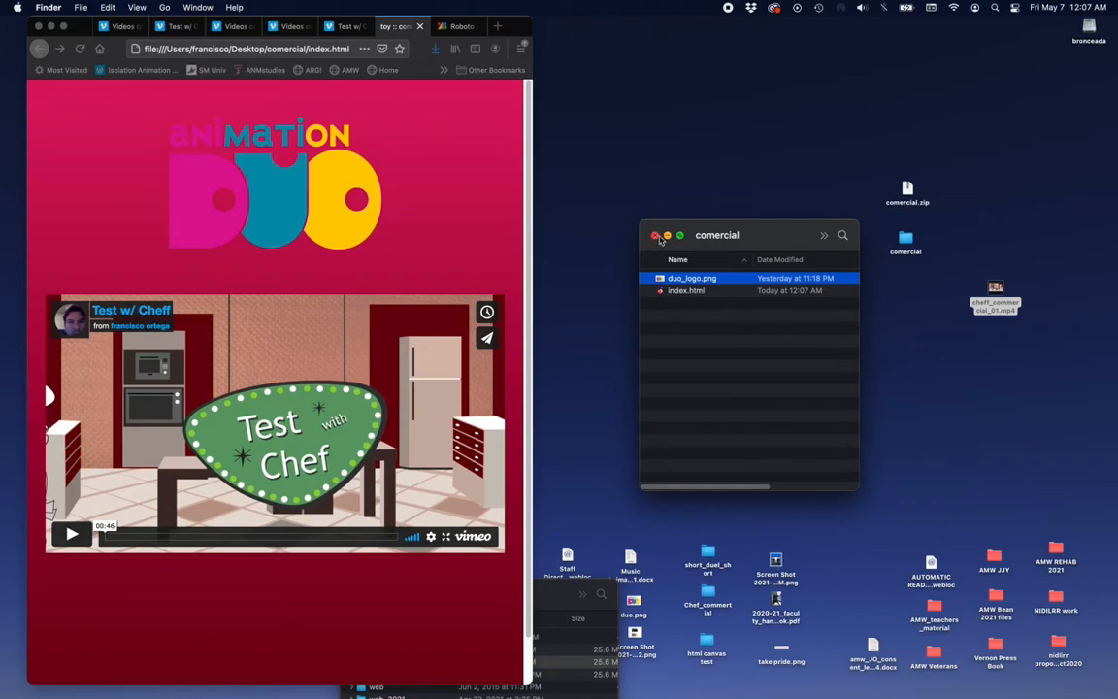
click(906, 240)
mouse_move(3, 229)
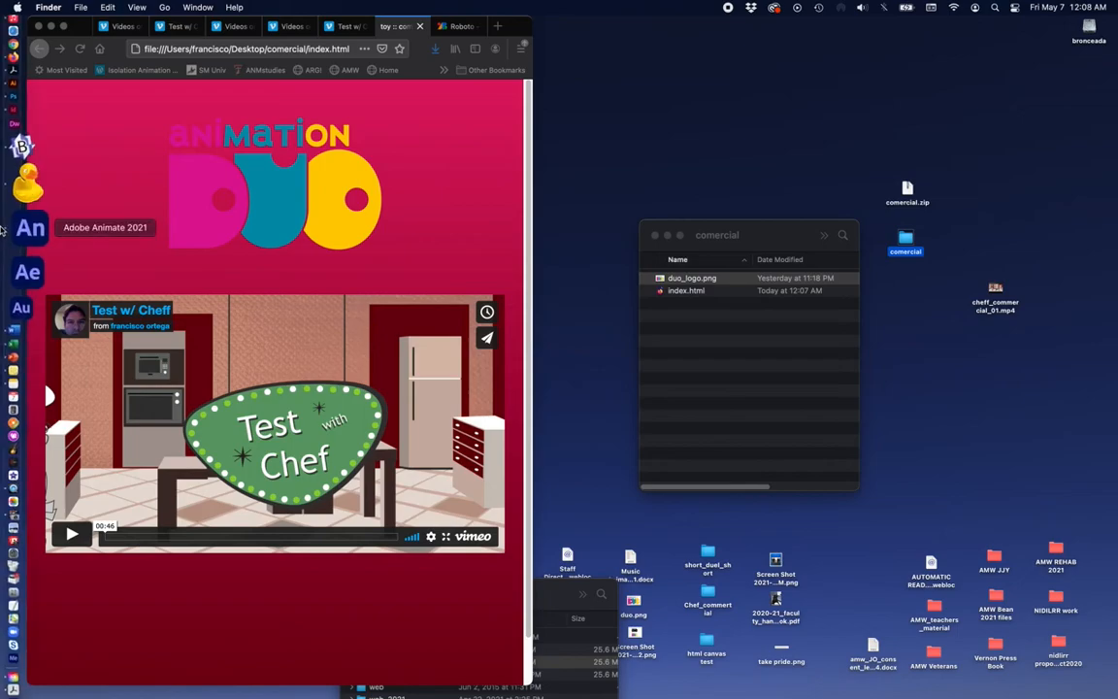
click(28, 199)
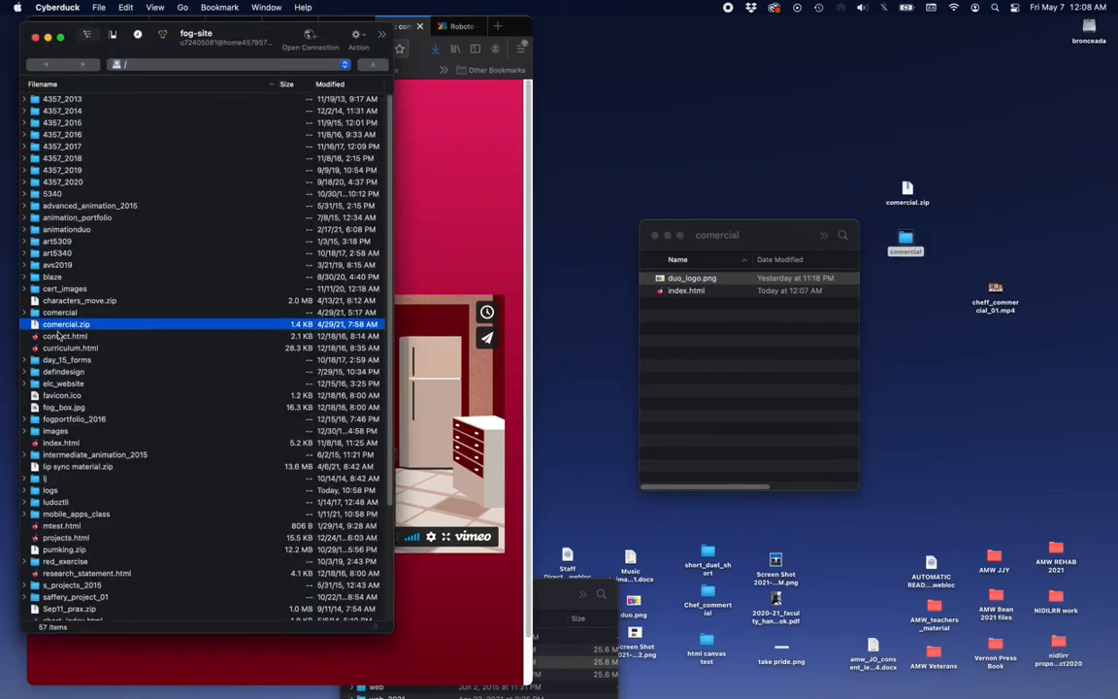
click(35, 313)
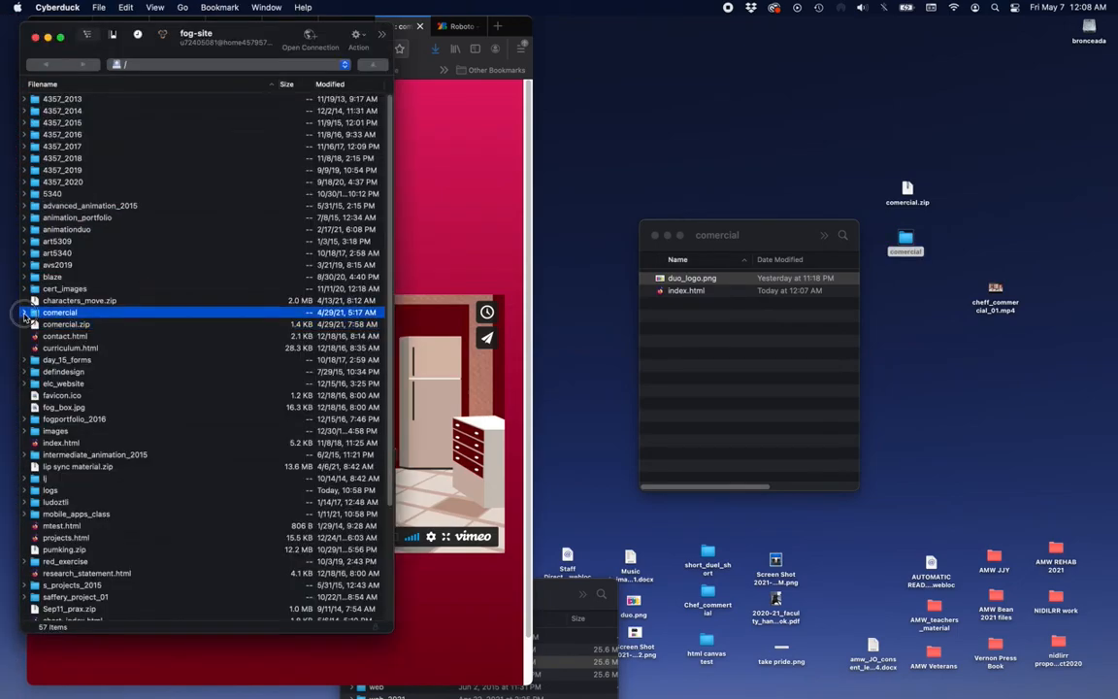
click(24, 312)
click(24, 312)
click(906, 238)
drag(906, 238, 306, 360)
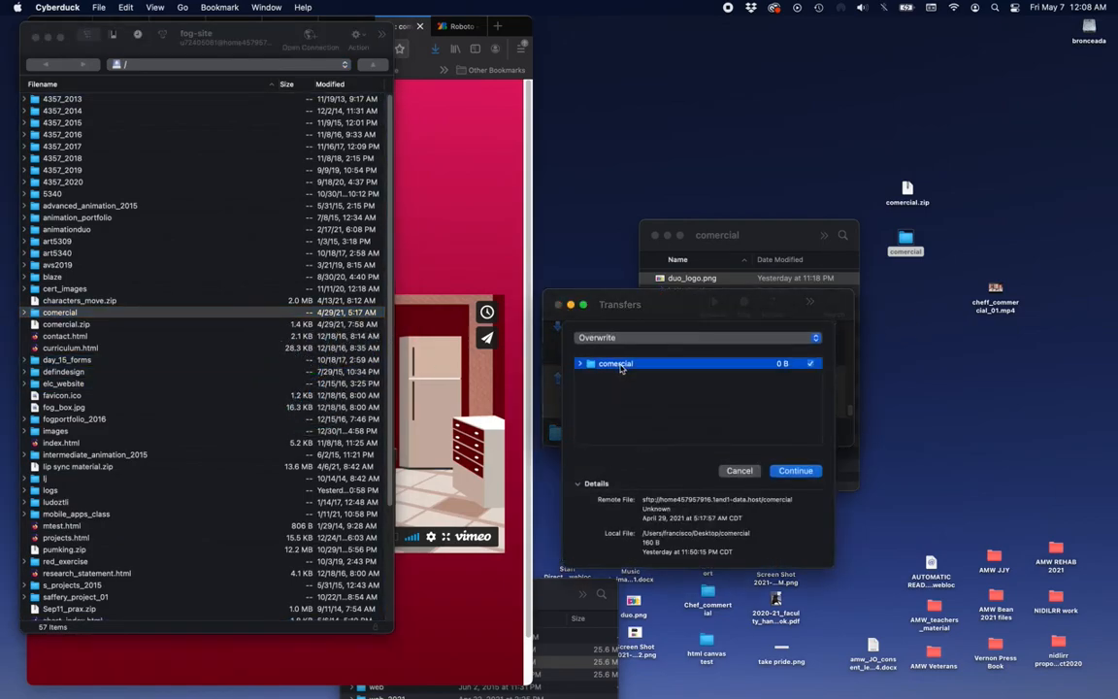
click(791, 472)
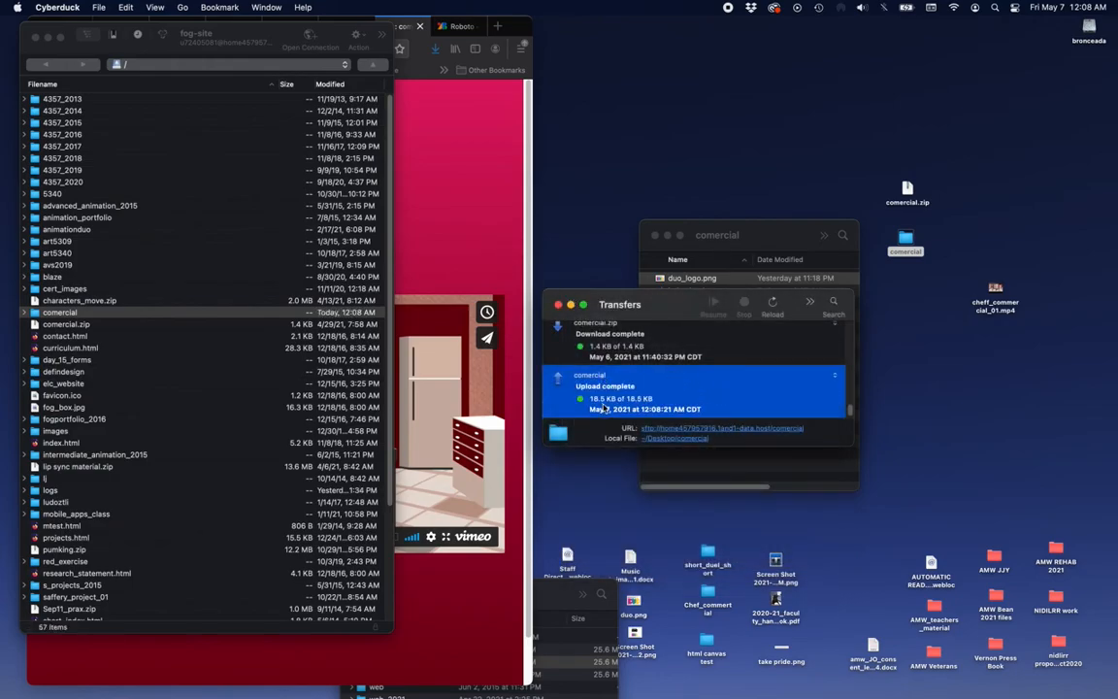
Load fog-site.com/comercial/ in a new, widened Firefox window and examine the published page from logo to video.
click(418, 145)
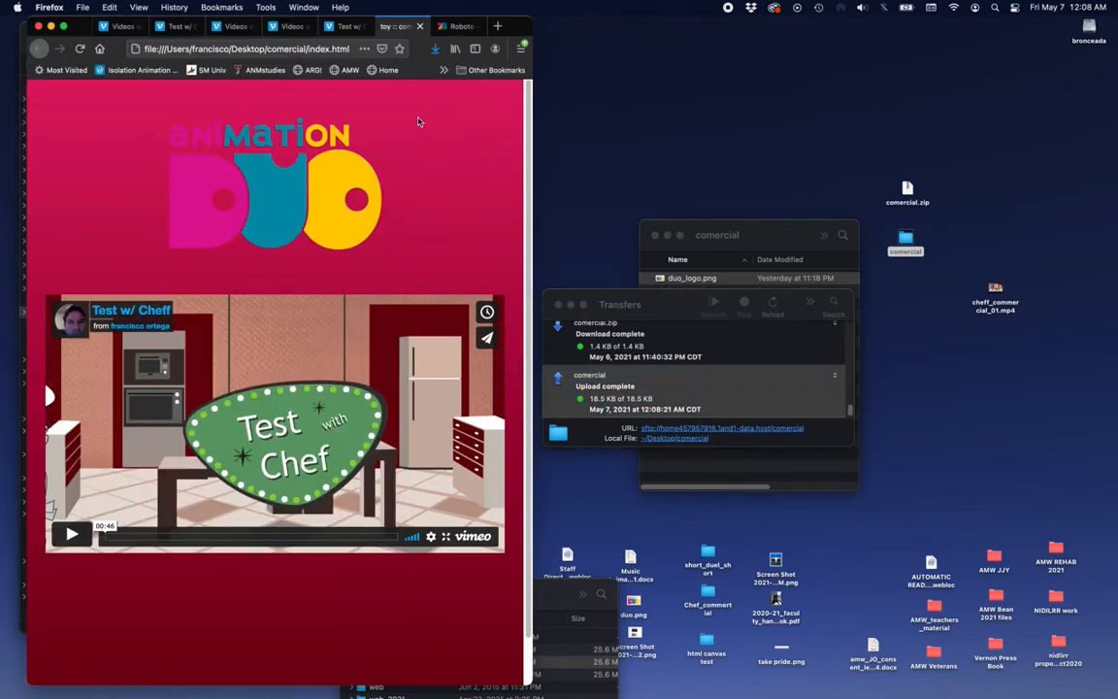
key(super+n)
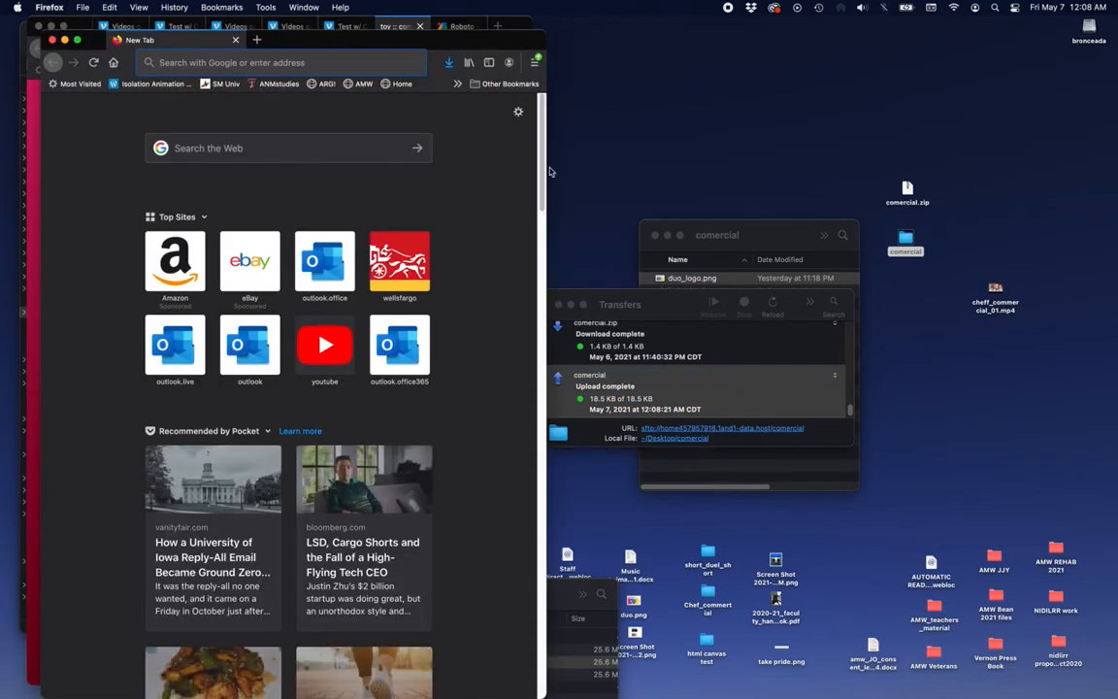
drag(545, 161, 851, 170)
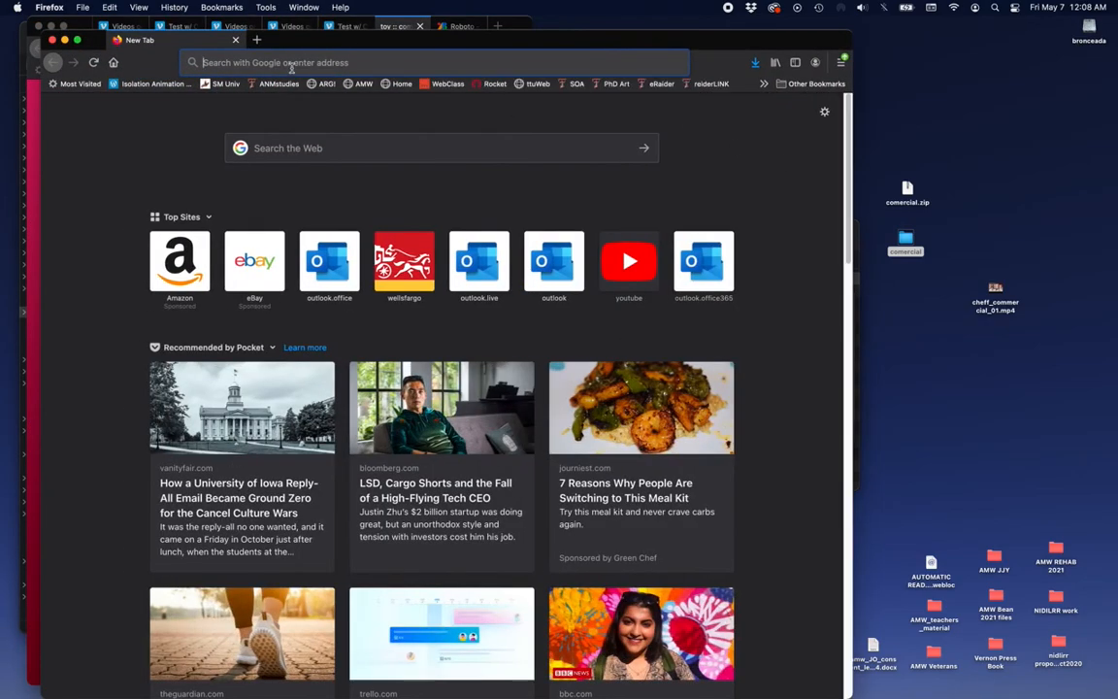
click(291, 64)
text(fog-site.com/)
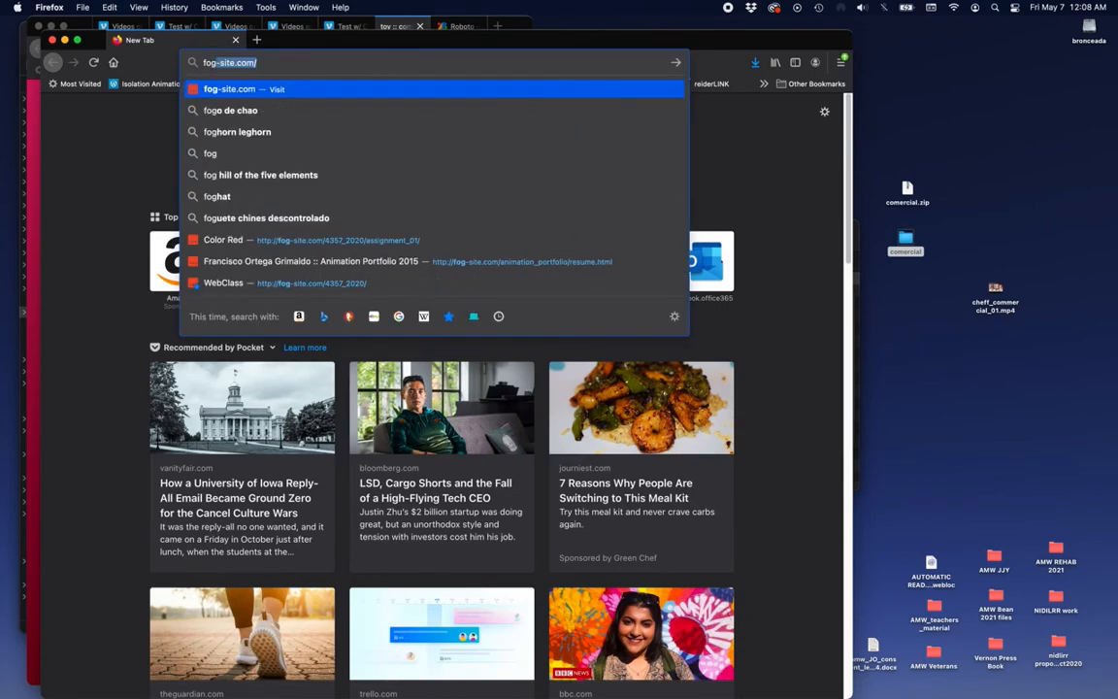
key(Right)
text(comer)
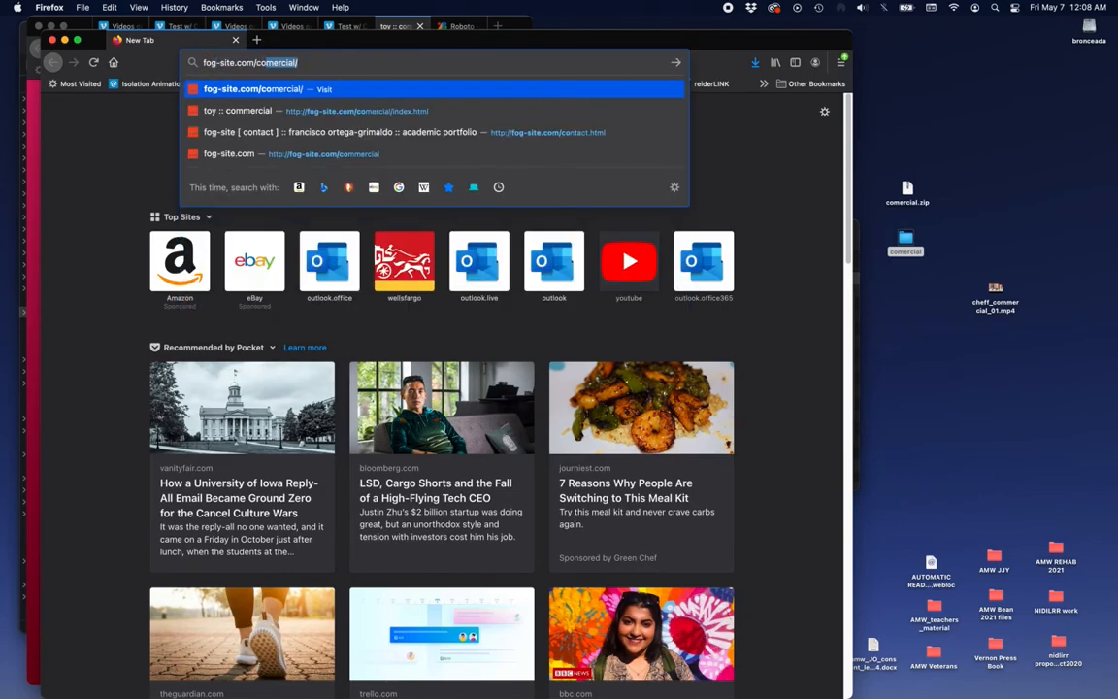
key(Return)
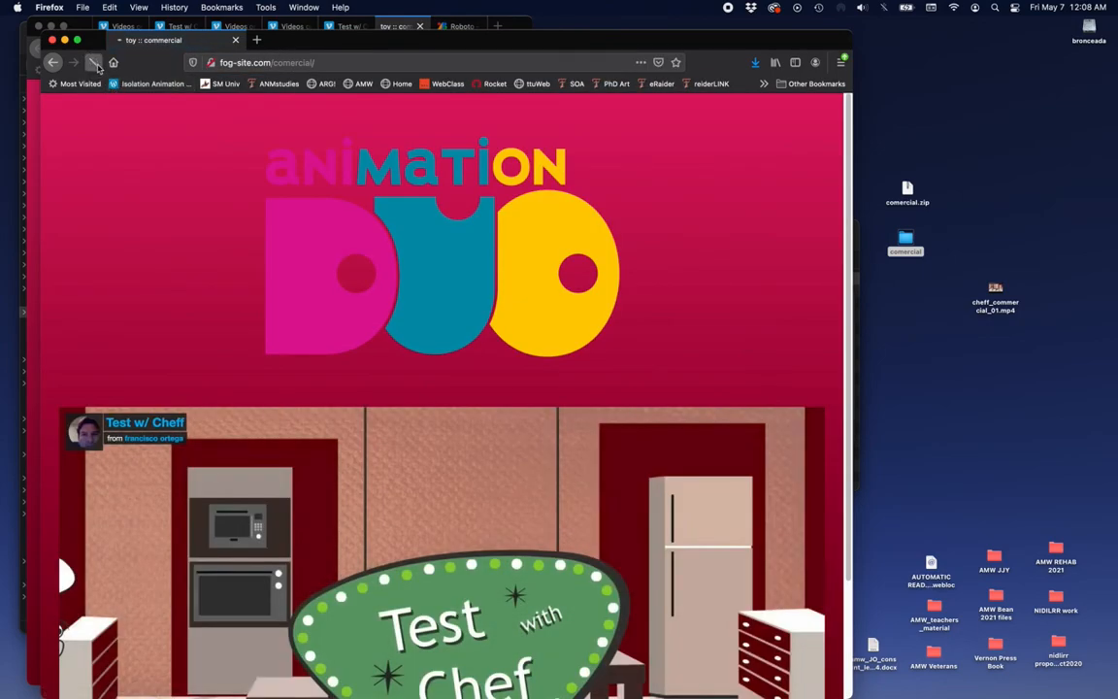
scroll(566, 355, down, 3)
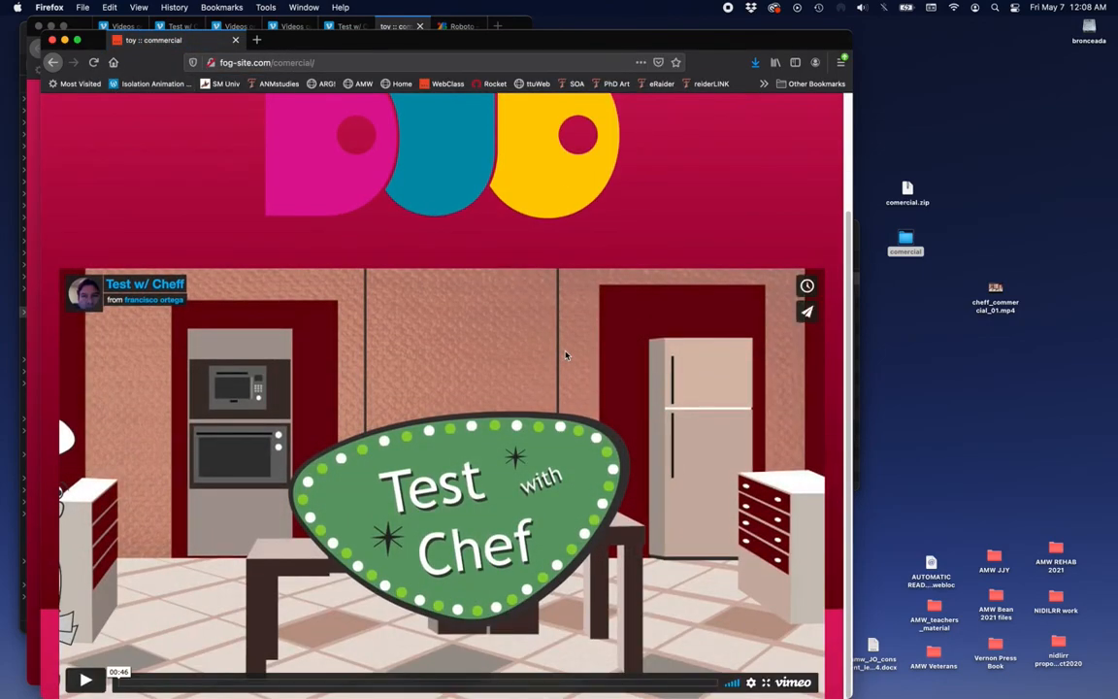
scroll(566, 356, up, 3)
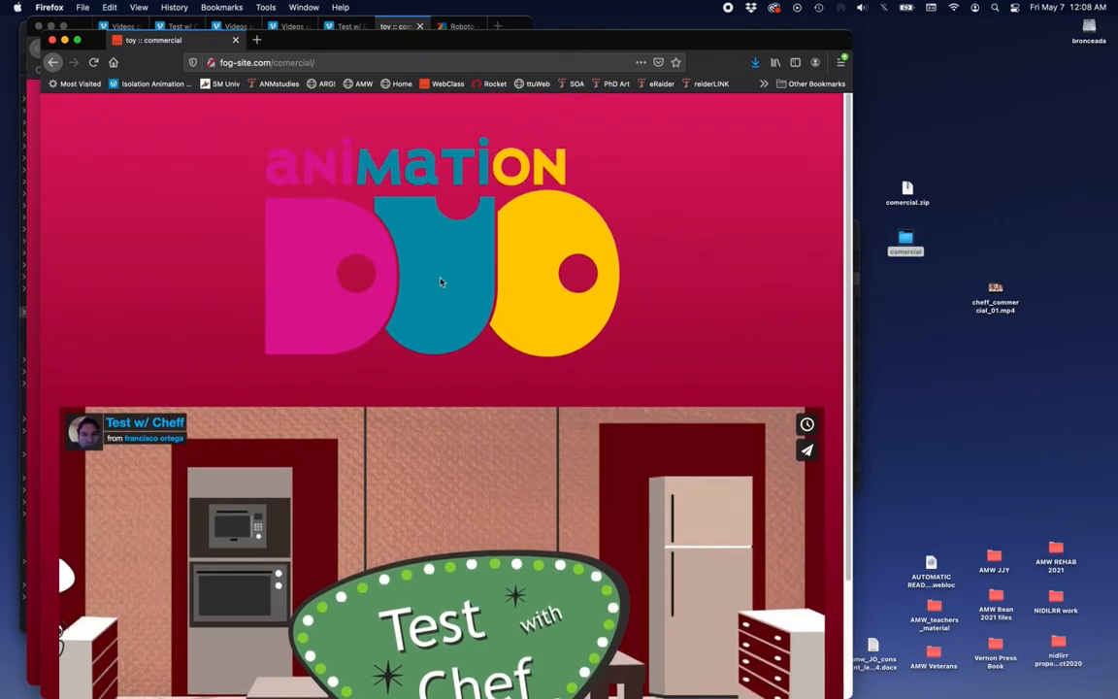
Extend the page address with the file name and load fog-site.com/comercial/index.html.
click(337, 62)
click(296, 62)
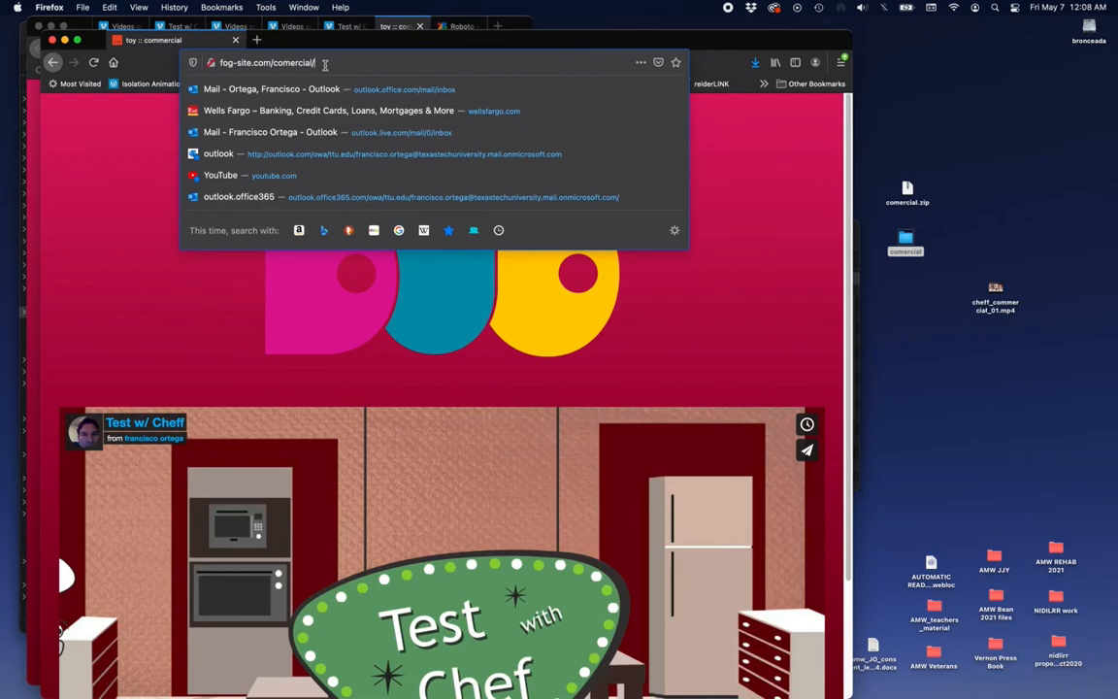
text(index)
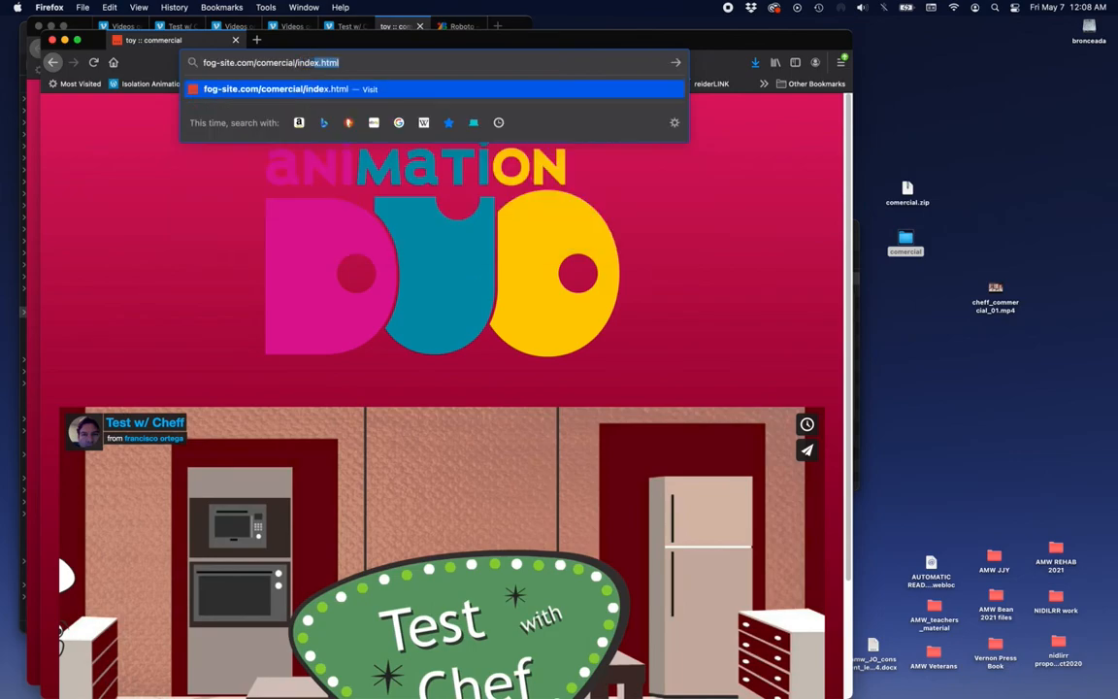
text(.html)
click(216, 63)
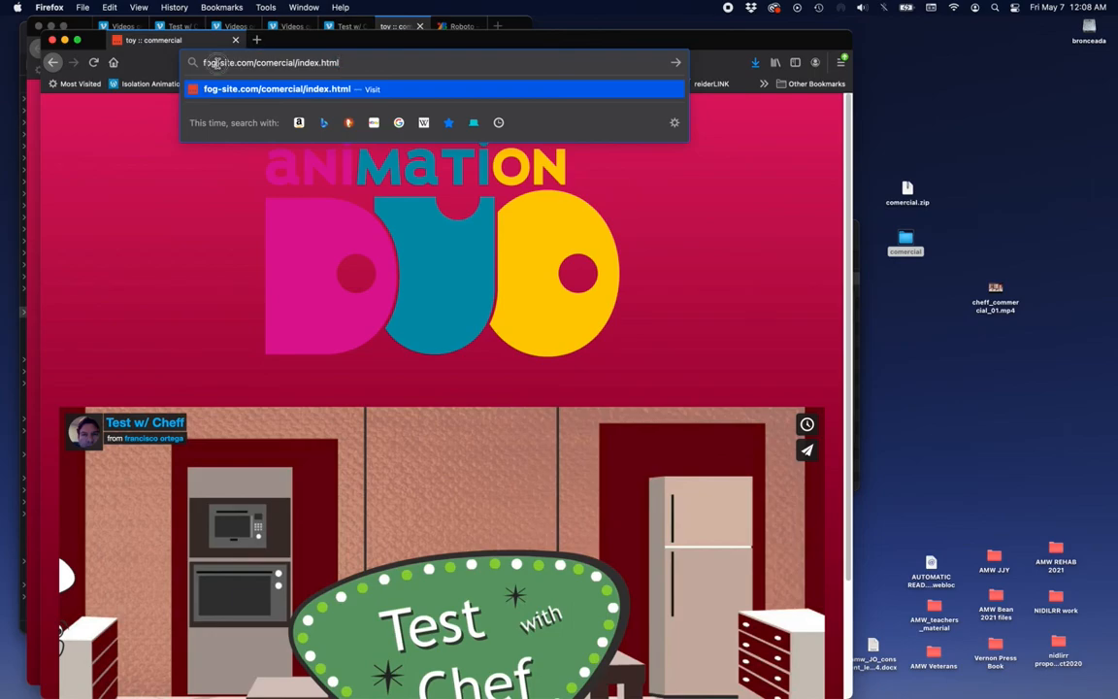
double_click(275, 63)
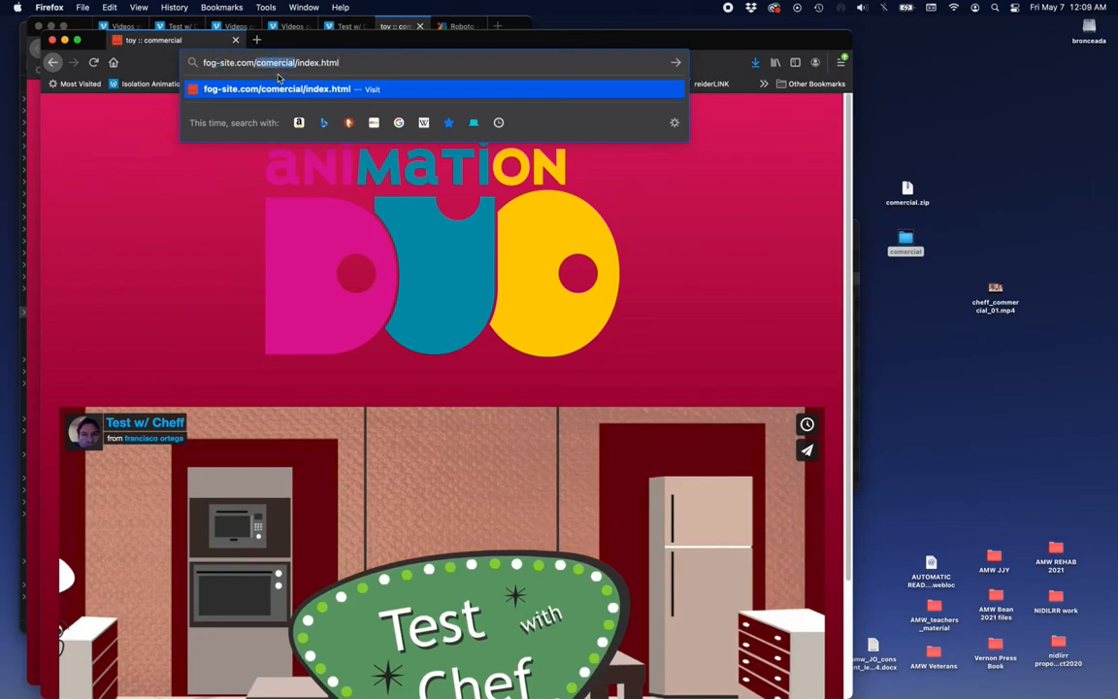
click(345, 64)
drag(345, 65, 300, 62)
click(351, 63)
key(Return)
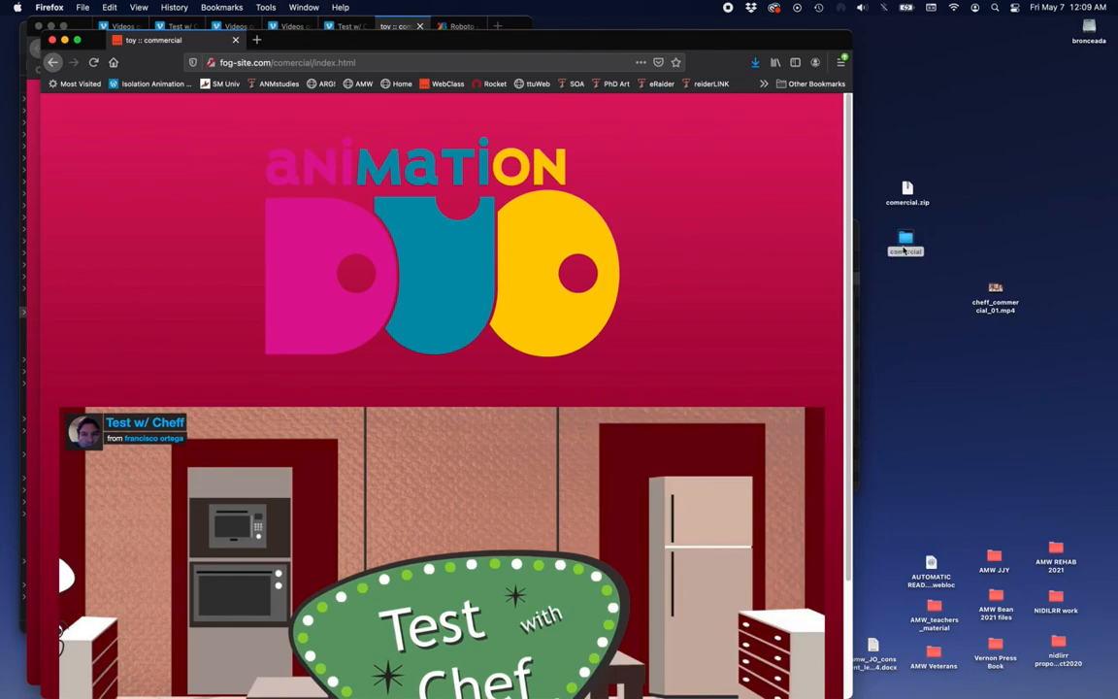
View the comercial folder's files in Finder, and return to Firefox to reposition the published page's window.
click(856, 291)
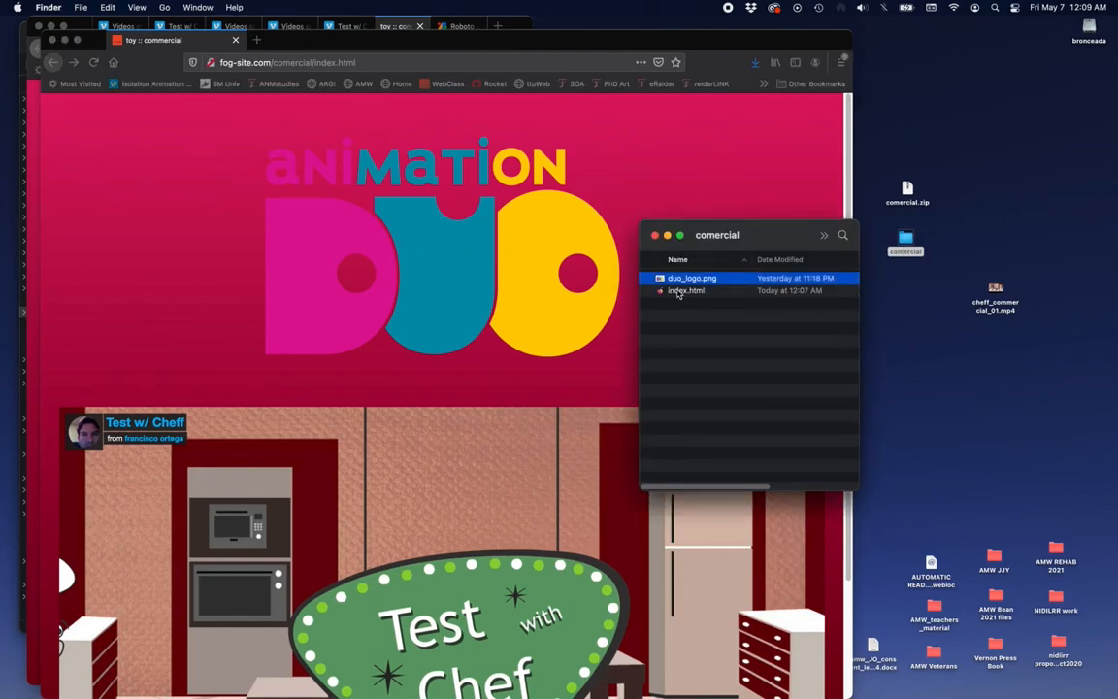
click(305, 46)
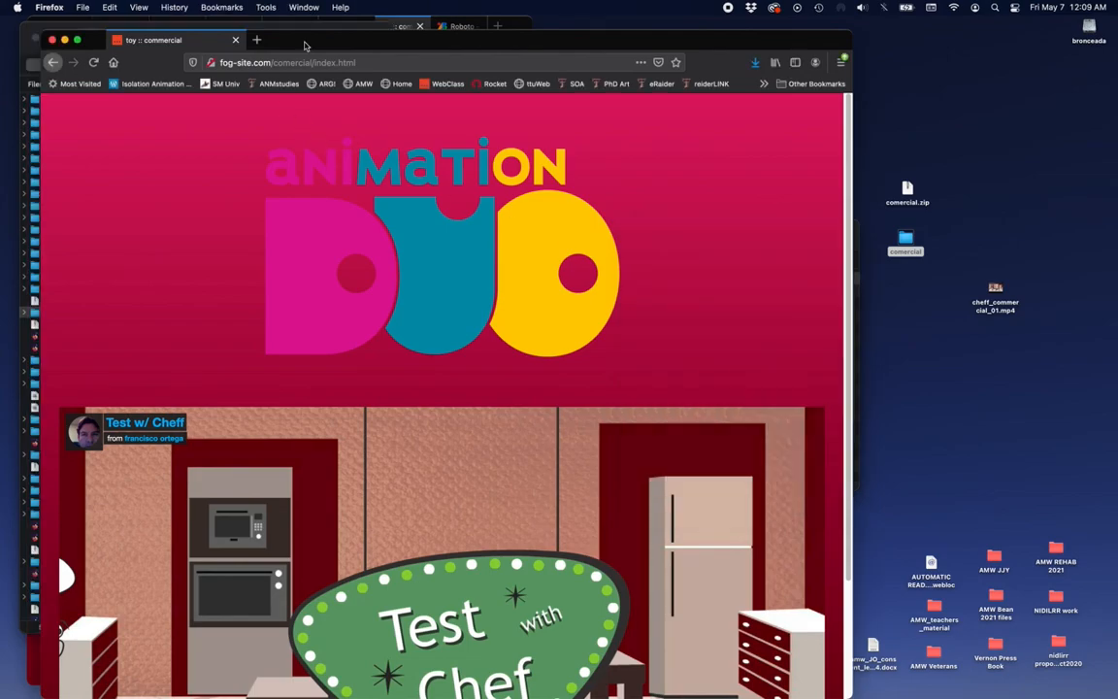
drag(304, 45, 343, 23)
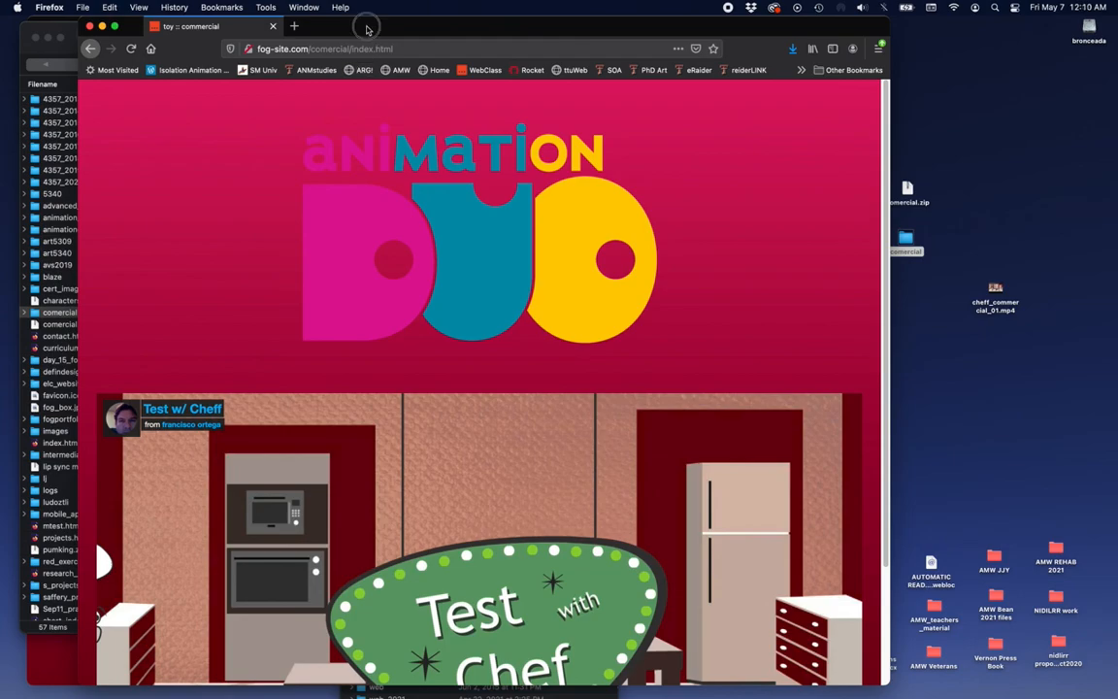
drag(330, 27, 311, 27)
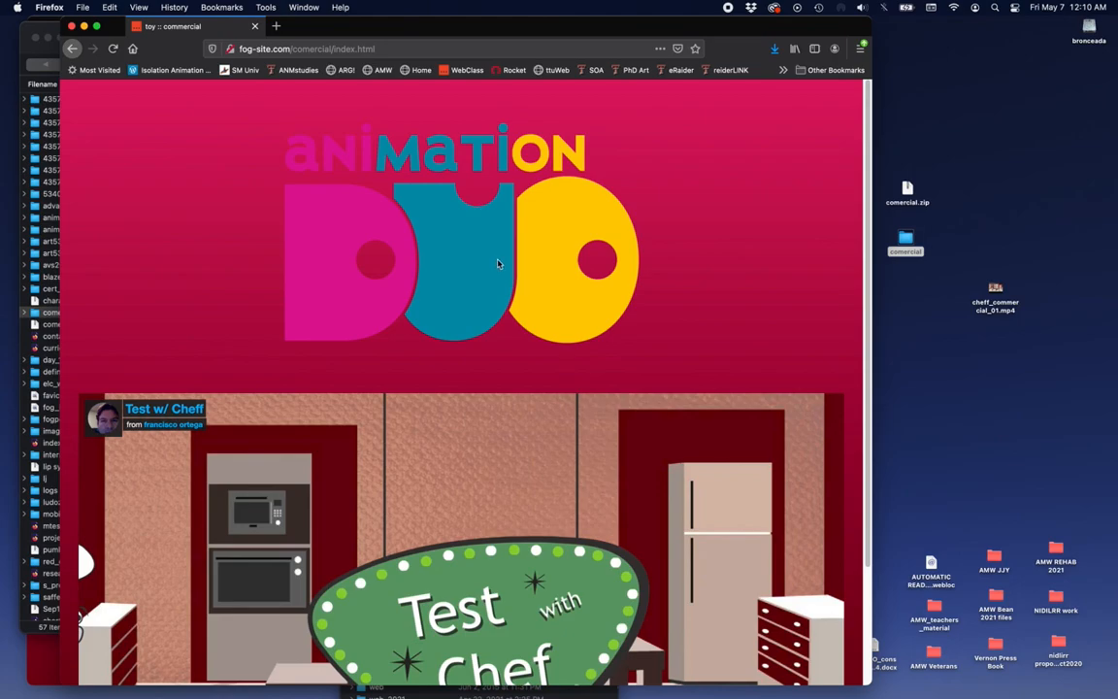